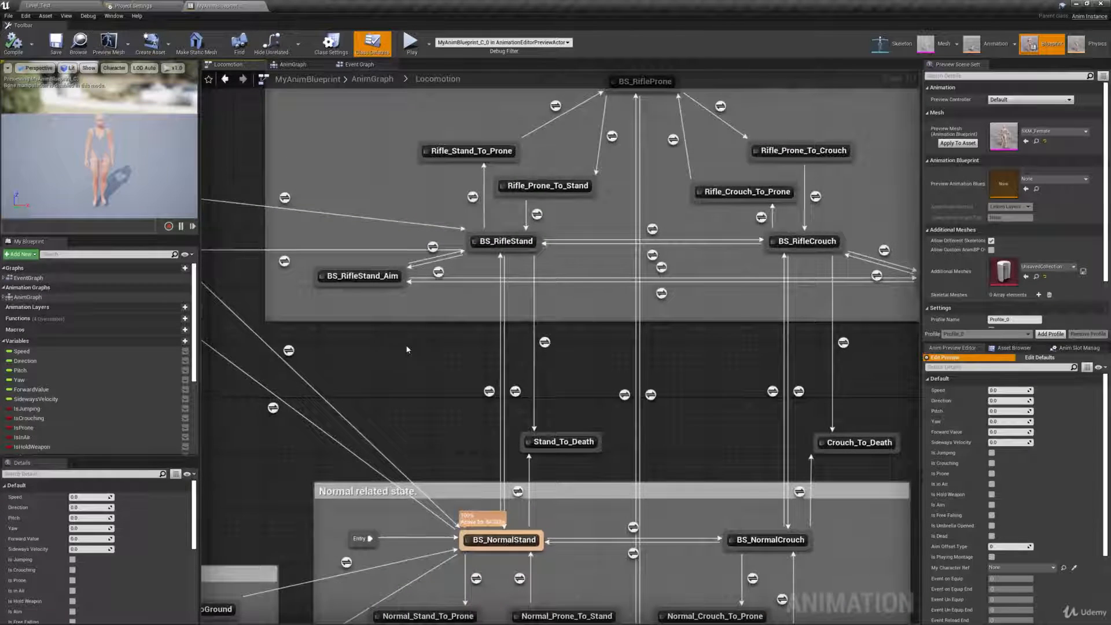
In the BS_RifleCrouch state, connect the Speed and Direction variables to the blend space player's matching inputs and save the blueprint
scroll(407, 349, "down", 2)
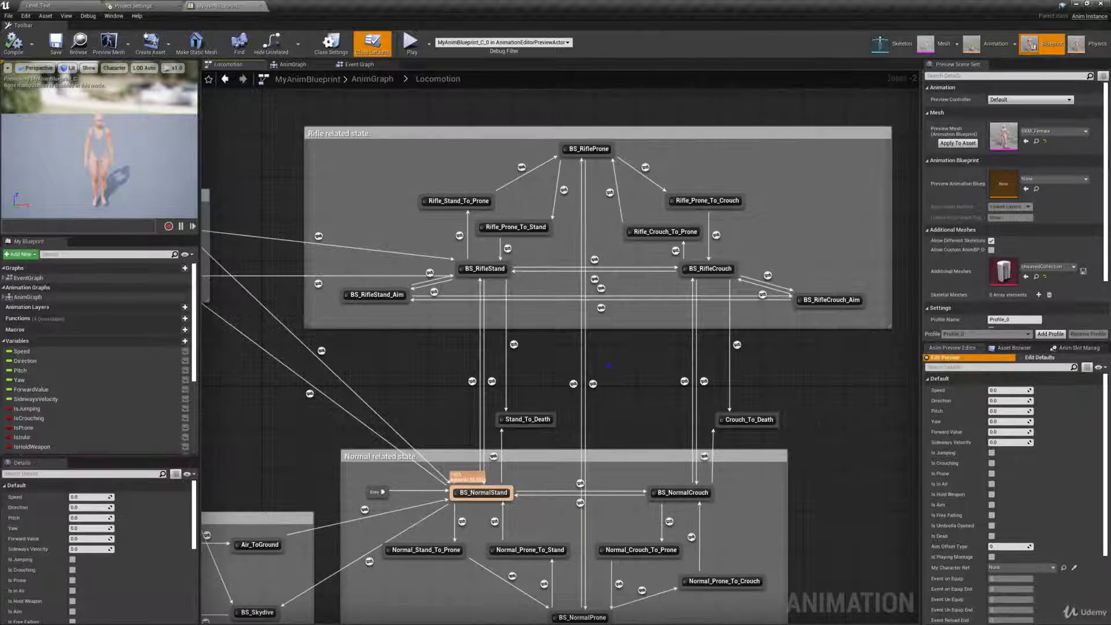
right_click_drag(593, 385, 563, 390)
double_click(692, 276)
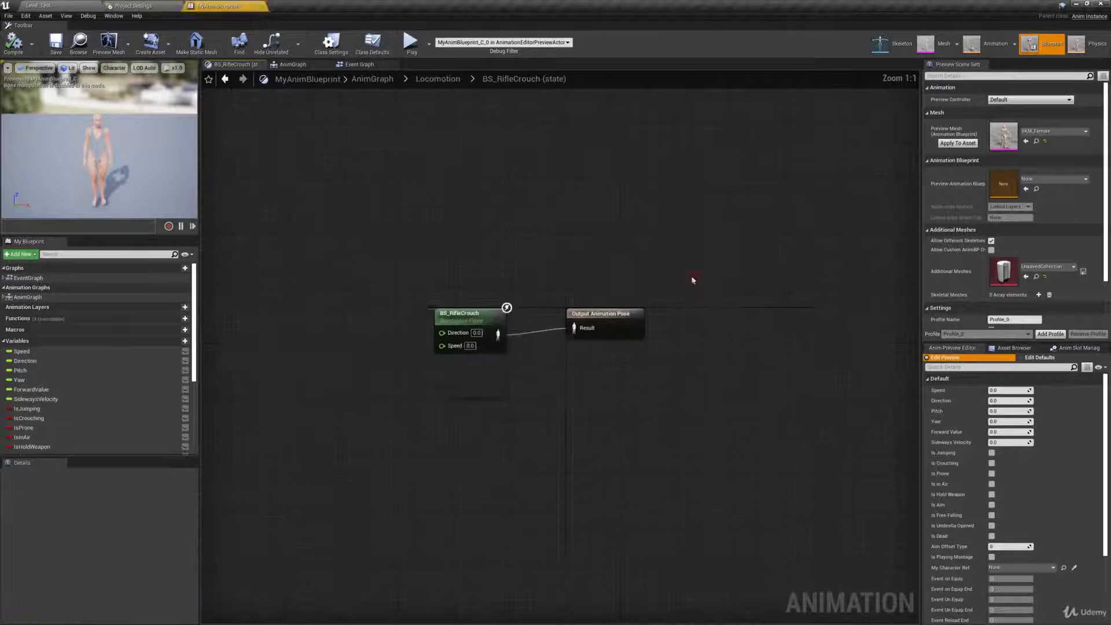
left_click(545, 346)
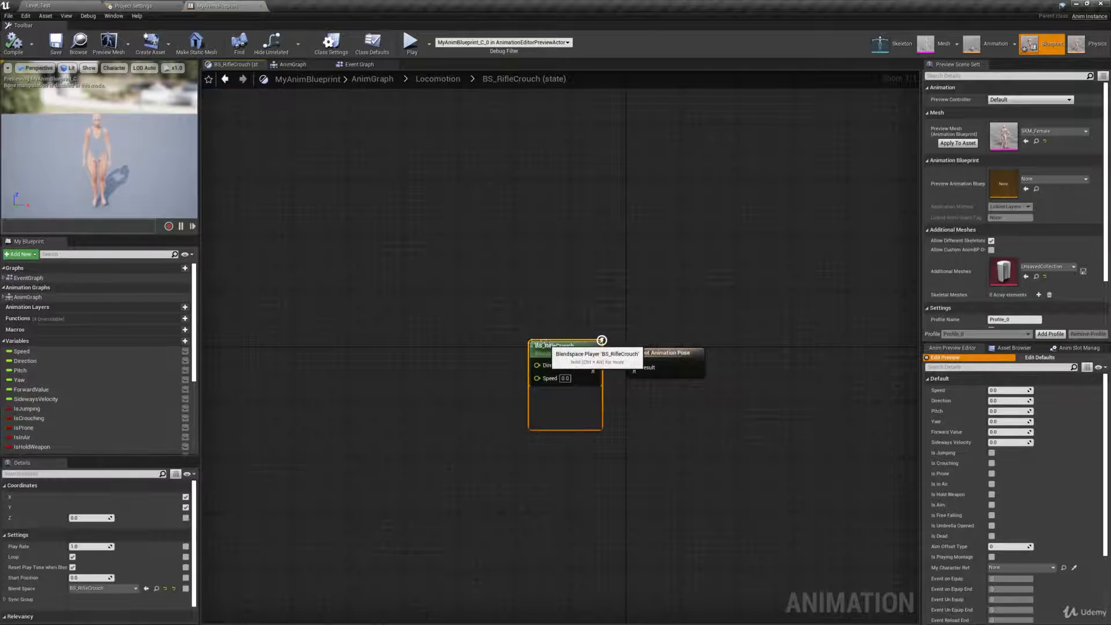
right_click_drag(435, 355, 482, 358)
left_click_drag(74, 354, 580, 380)
left_click_drag(24, 361, 580, 367)
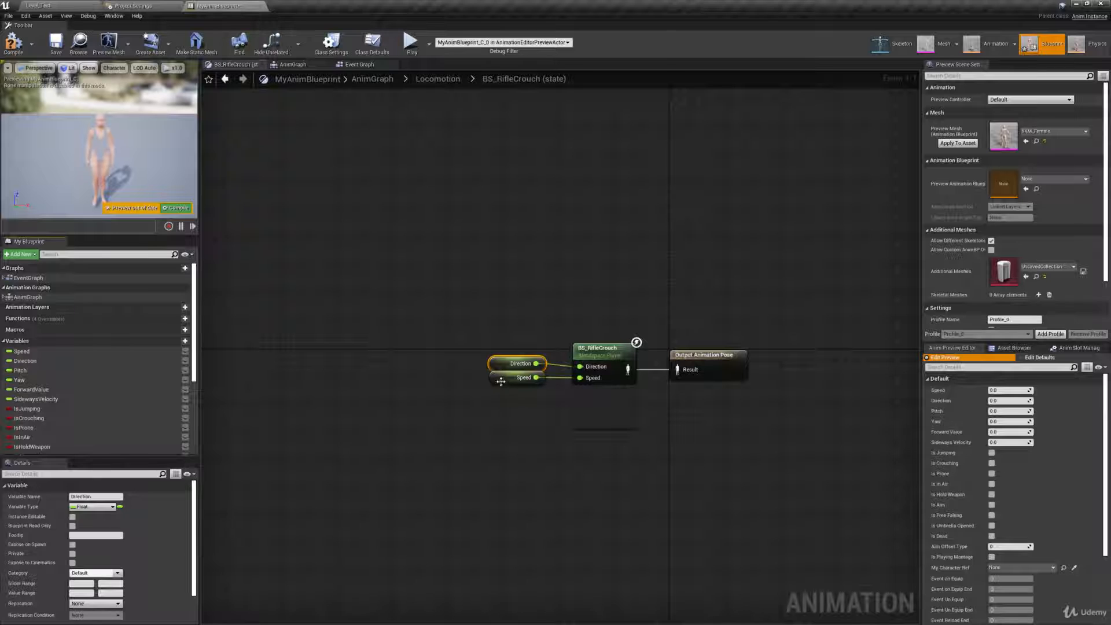
left_click_drag(501, 381, 500, 388)
left_click(56, 41)
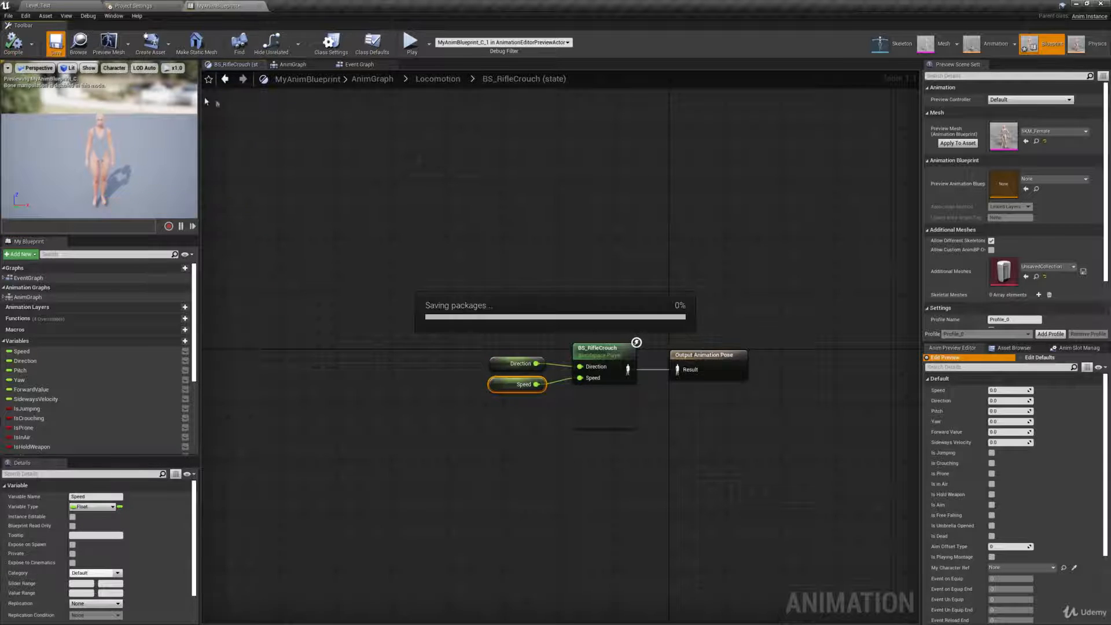
In the Locomotion state machine's BS_RifleStand_Aim state, connect the Speed and Direction variables to the blend space player's inputs
left_click(438, 79)
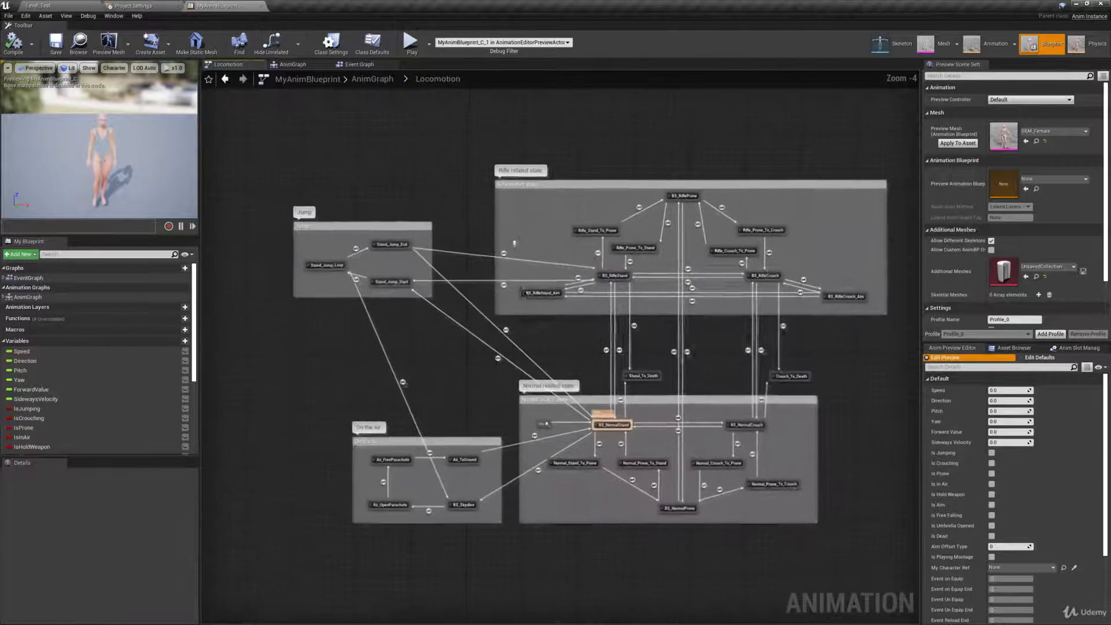
right_click_drag(514, 244, 447, 257)
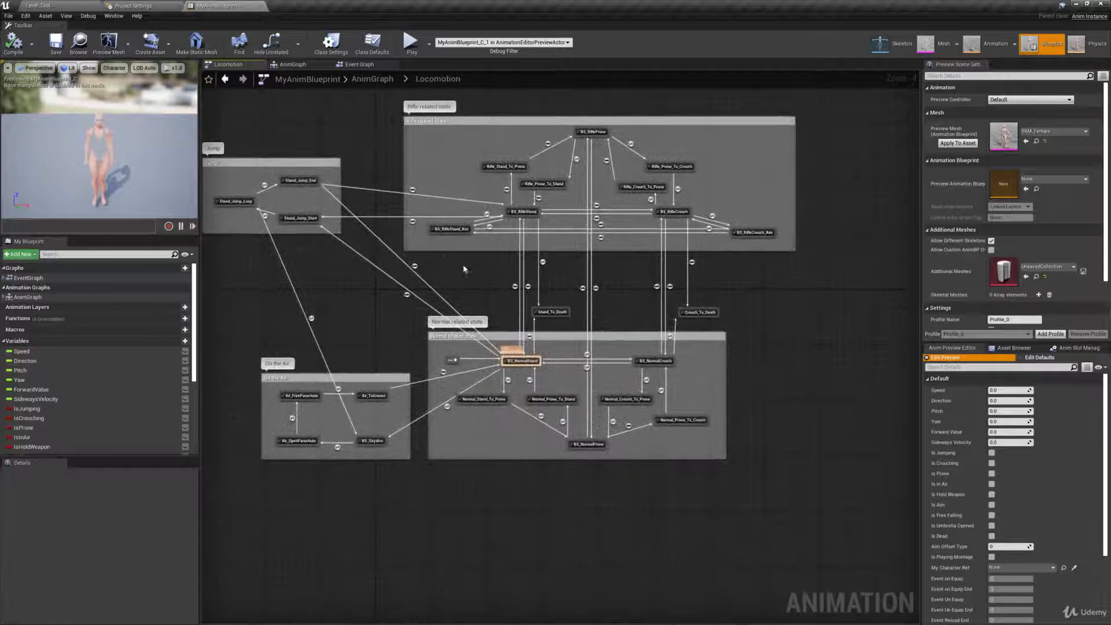
scroll(464, 270, "up", 1)
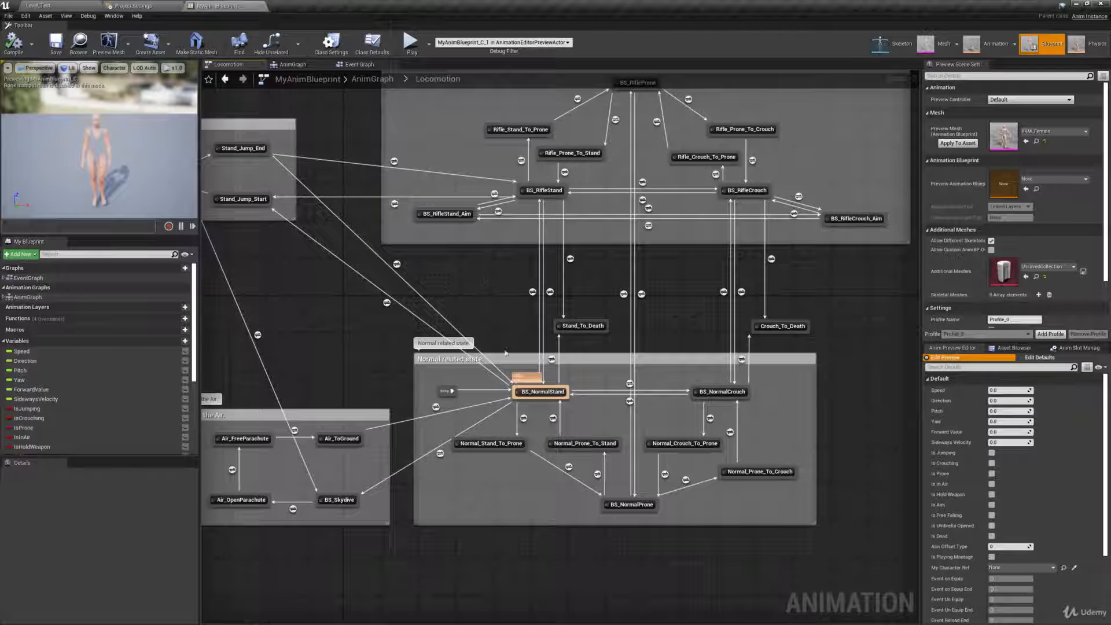
right_click_drag(497, 490, 430, 480)
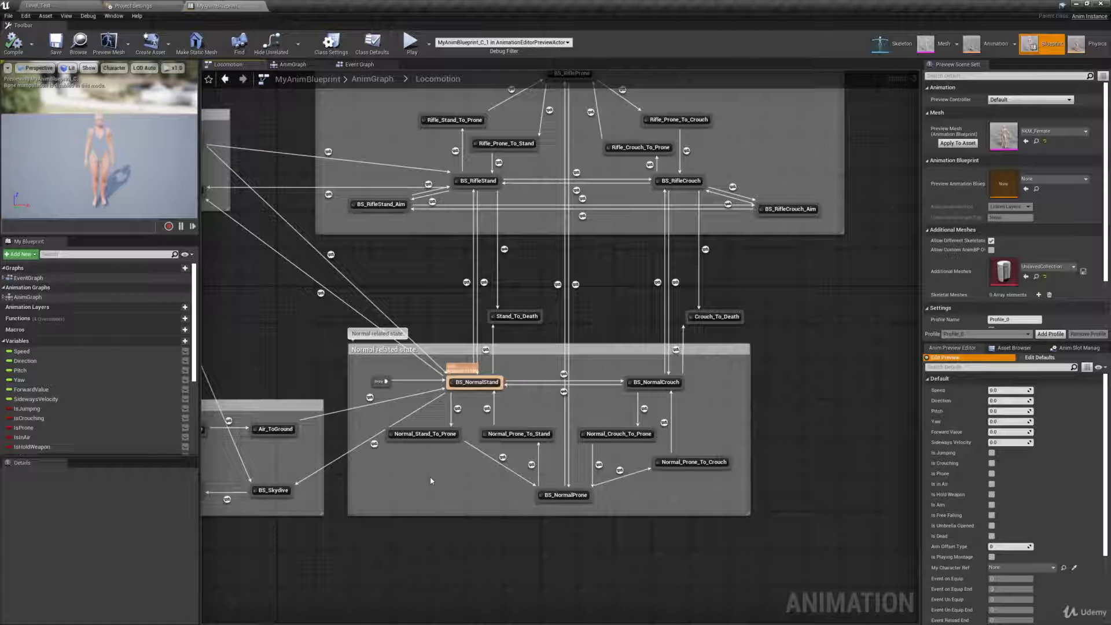
right_click_drag(368, 244, 399, 337)
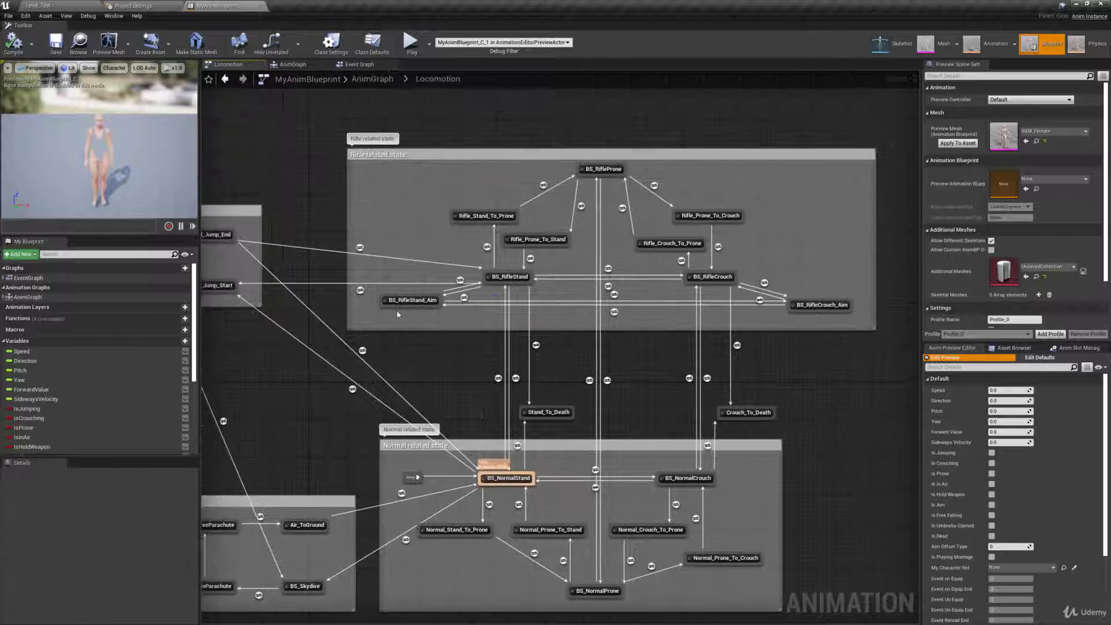
scroll(397, 310, "up", 2)
double_click(416, 295)
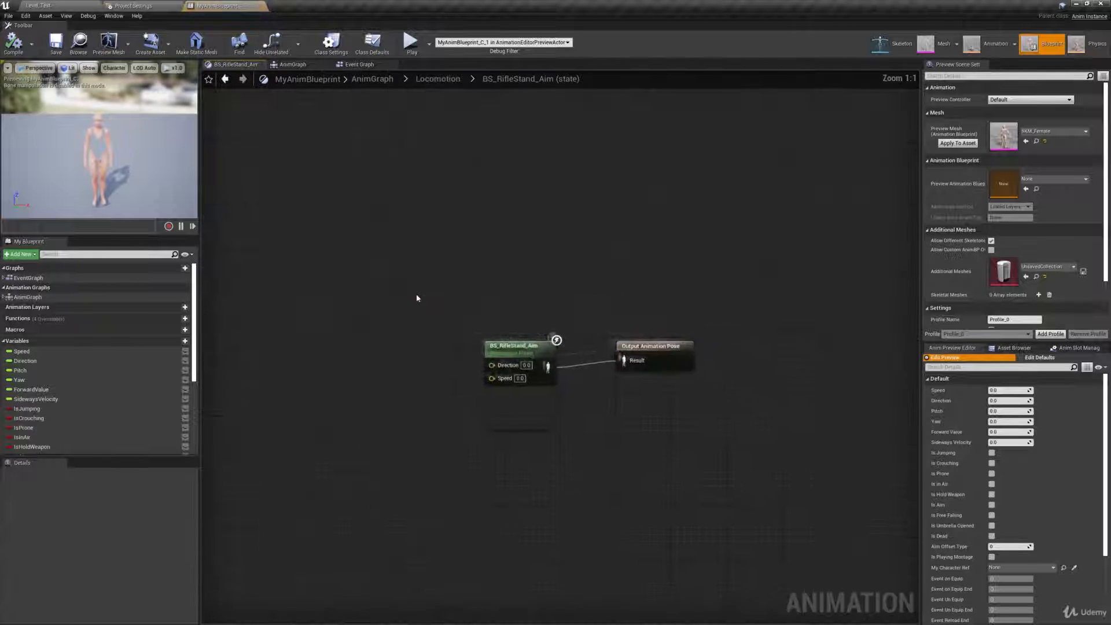
left_click(551, 353)
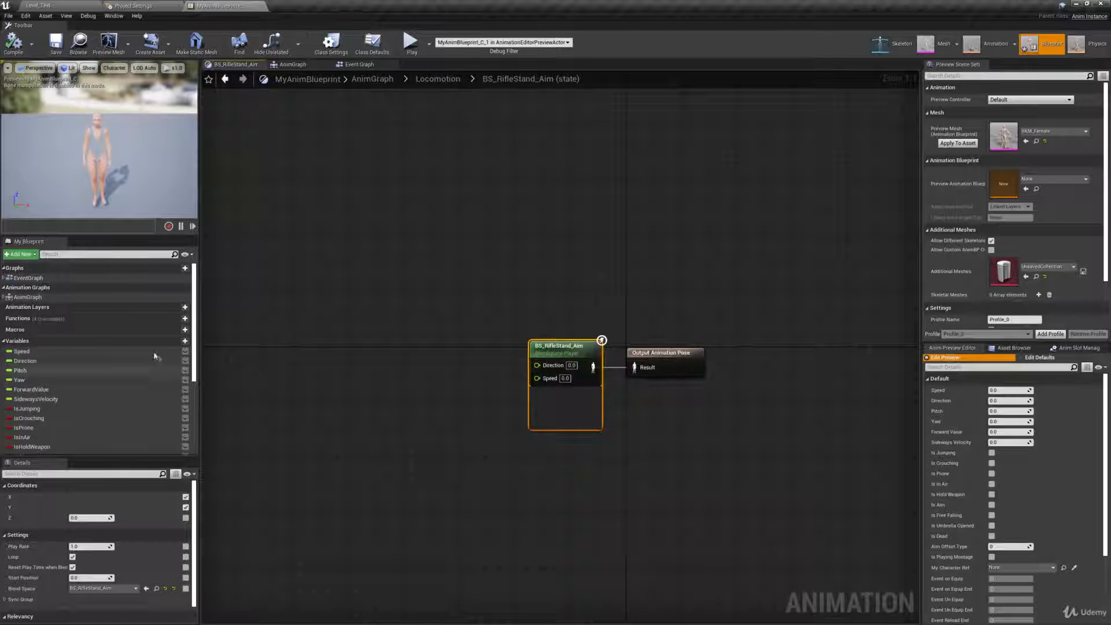
left_click_drag(112, 351, 548, 380)
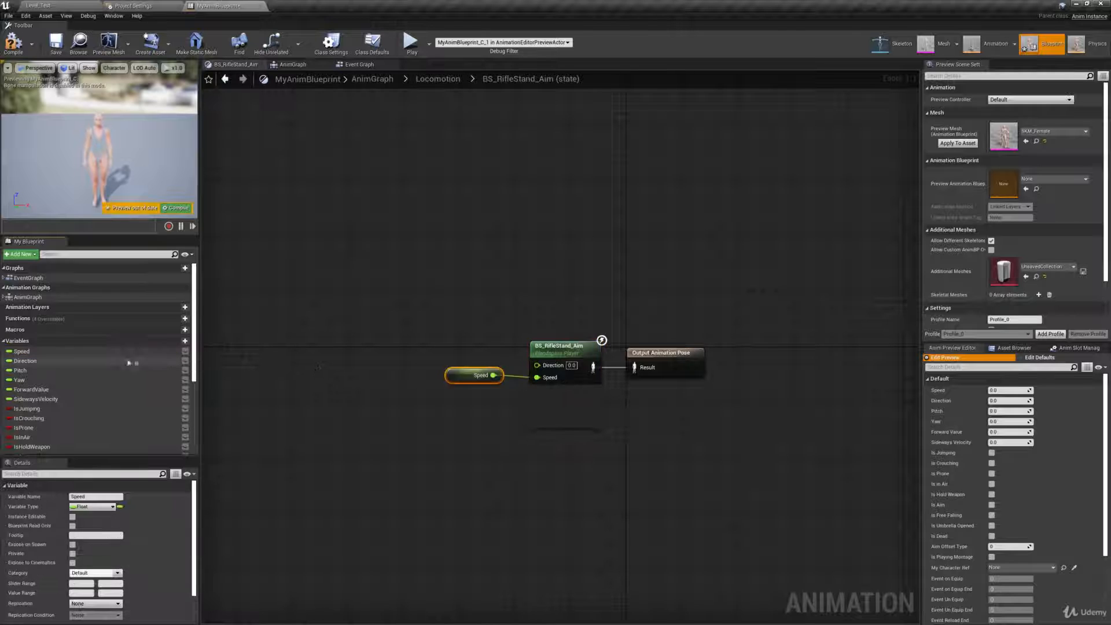
left_click_drag(26, 360, 489, 387)
Compile and save the animation blueprint
left_click(14, 43)
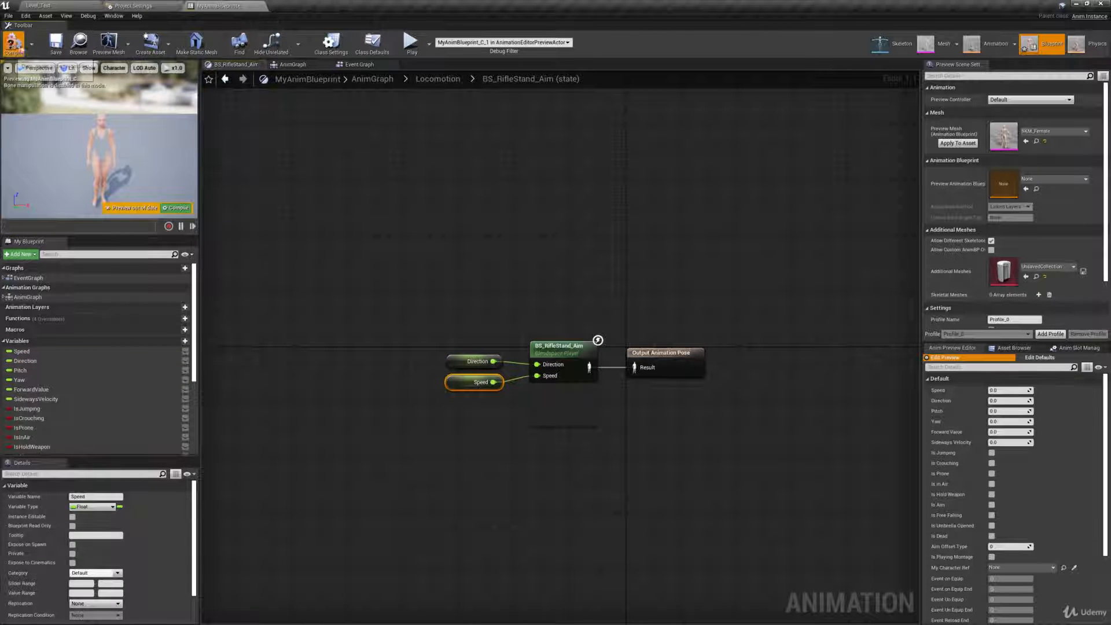
left_click(60, 50)
left_click(423, 186)
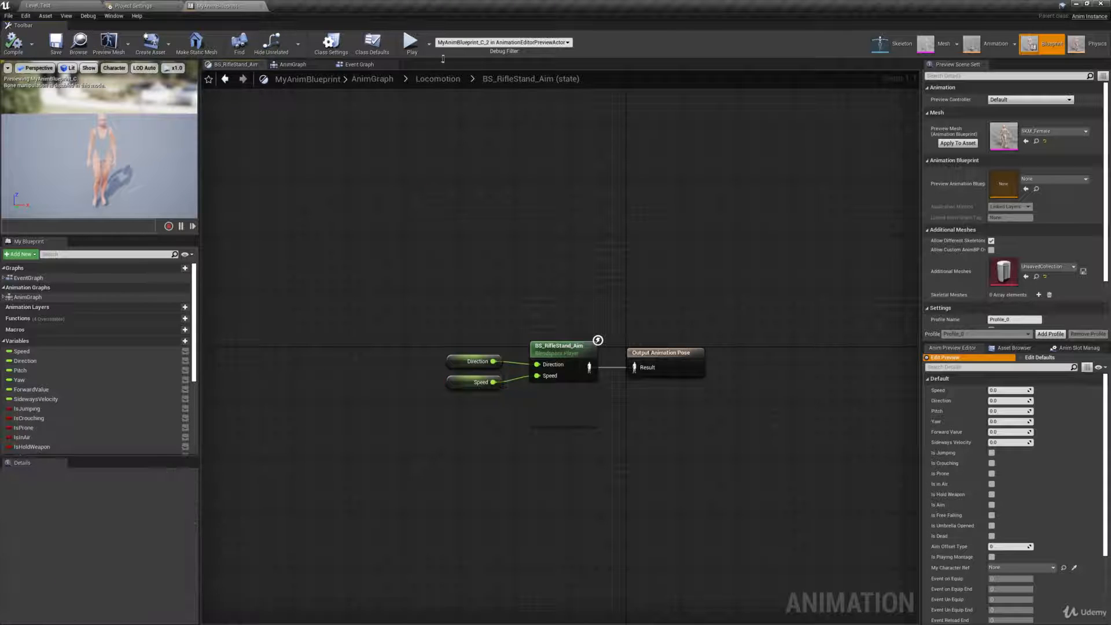
In the AnimGraph, disconnect the Locomotion state machine from Output Pose and move it farther away from that node
left_click(437, 78)
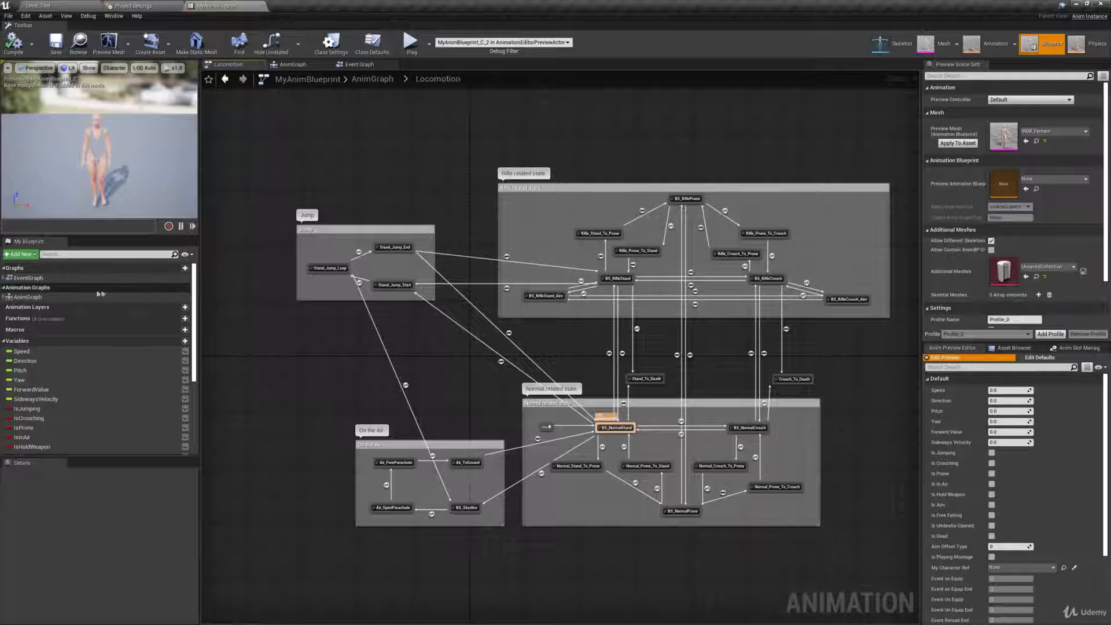
double_click(42, 298)
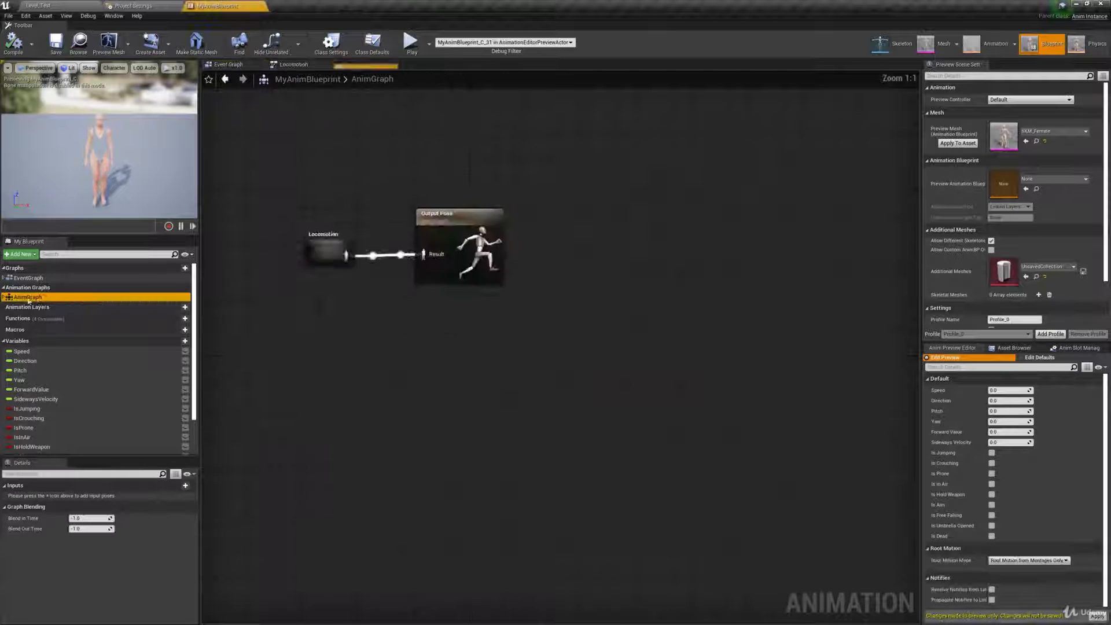
right_click_drag(453, 360, 391, 245)
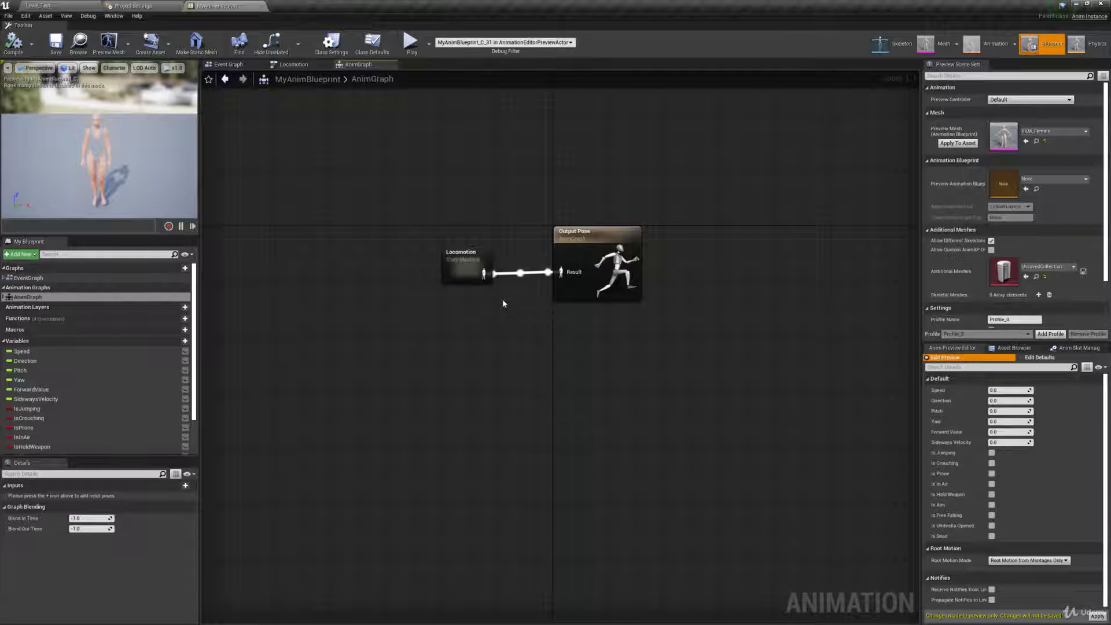
left_click(484, 274, "alt")
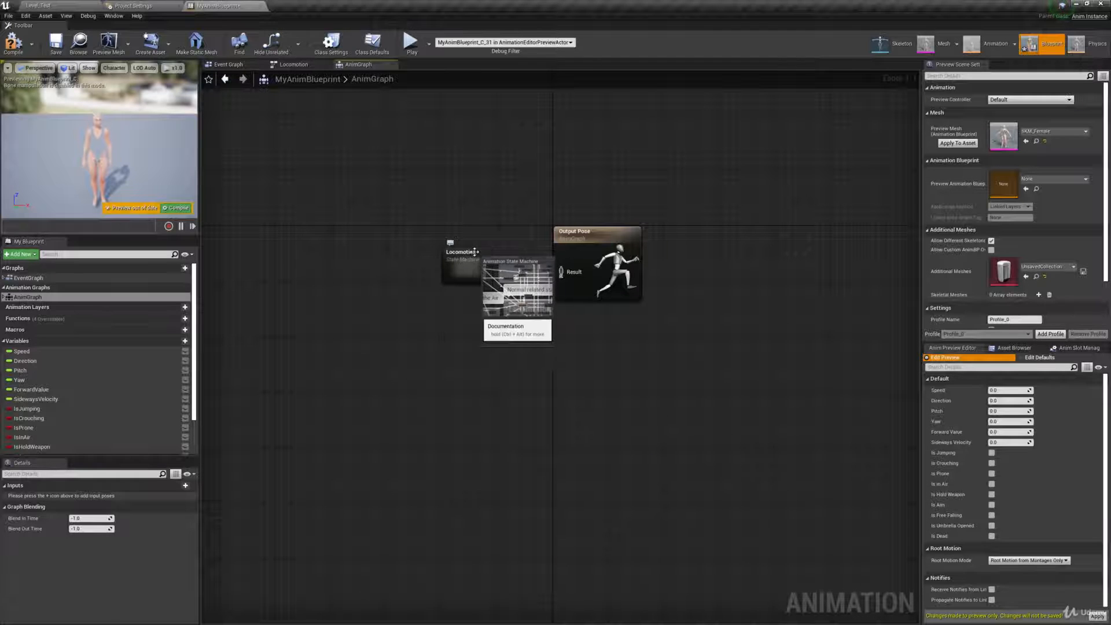
left_click_drag(483, 274, 406, 275)
right_click_drag(402, 313, 510, 308)
Add a new saved cached pose fed by the Locomotion state machine and name it LocoCache
left_click_drag(493, 278, 514, 318)
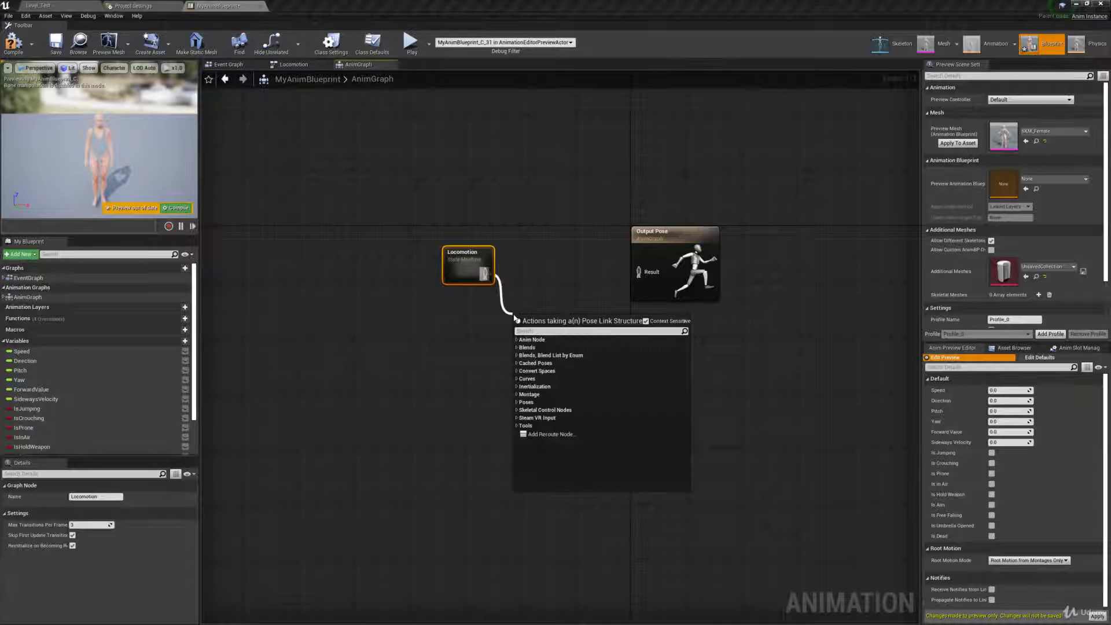
type("cache")
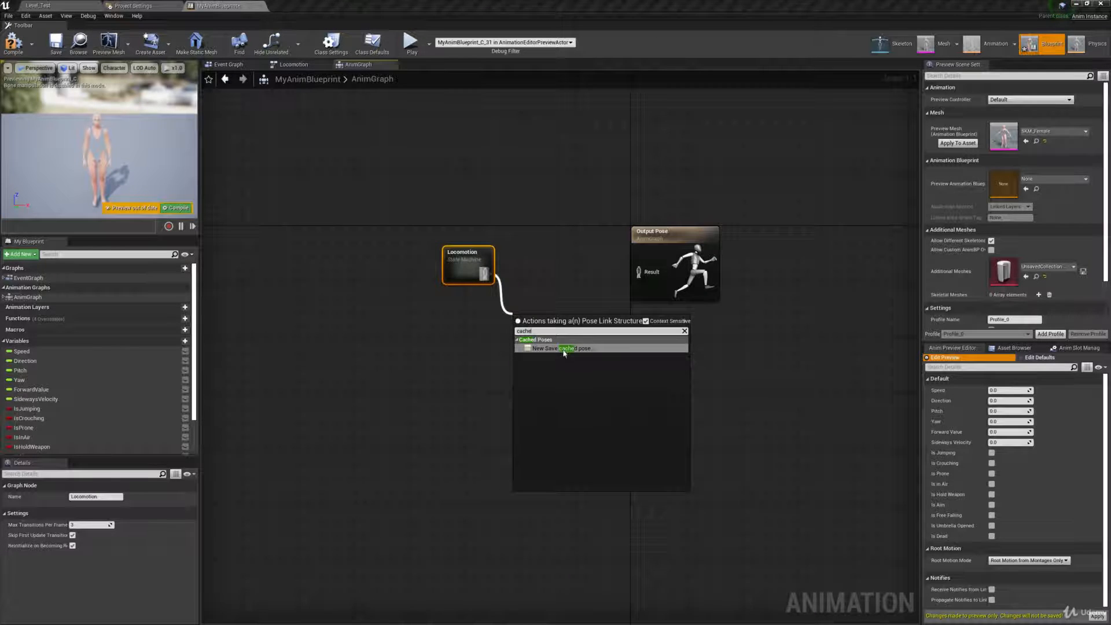
left_click(564, 349)
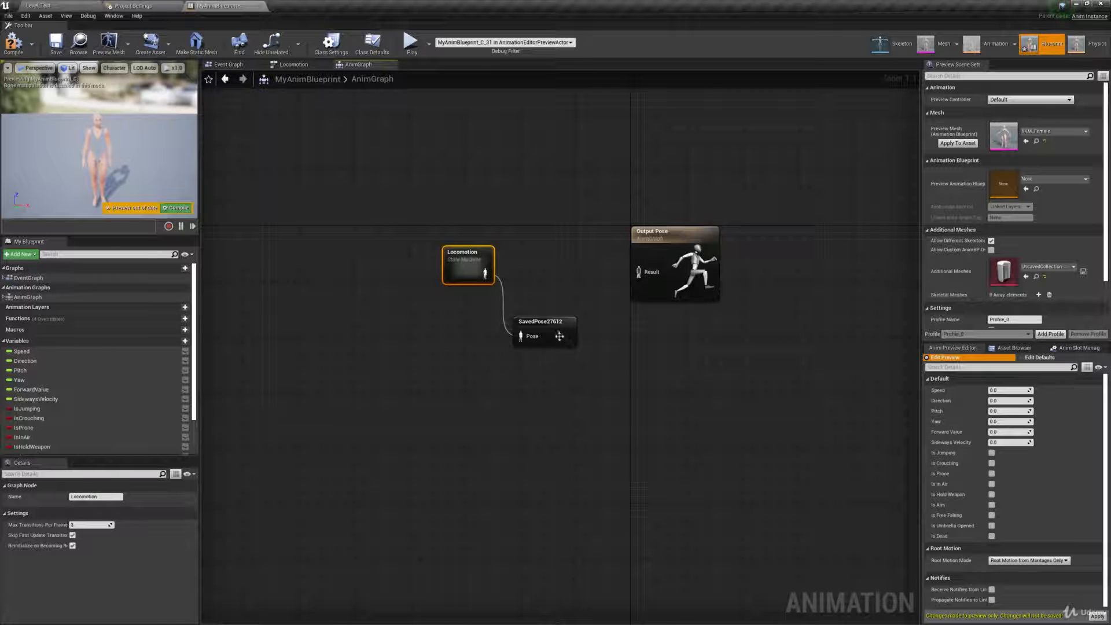
left_click(550, 327)
key("F2")
type("LocoCache")
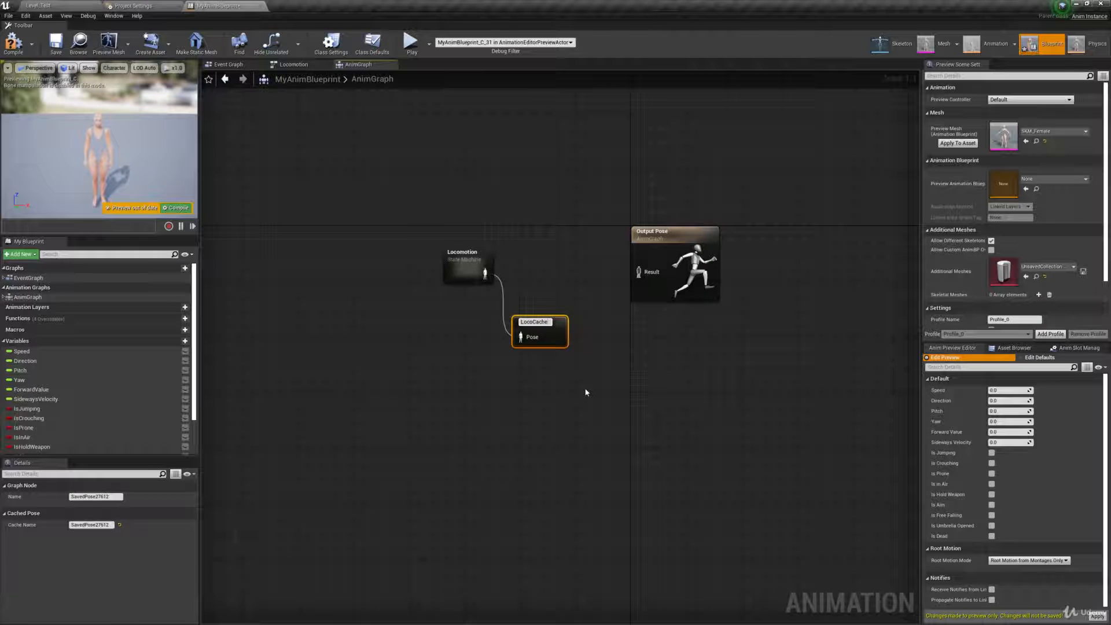
key("Return")
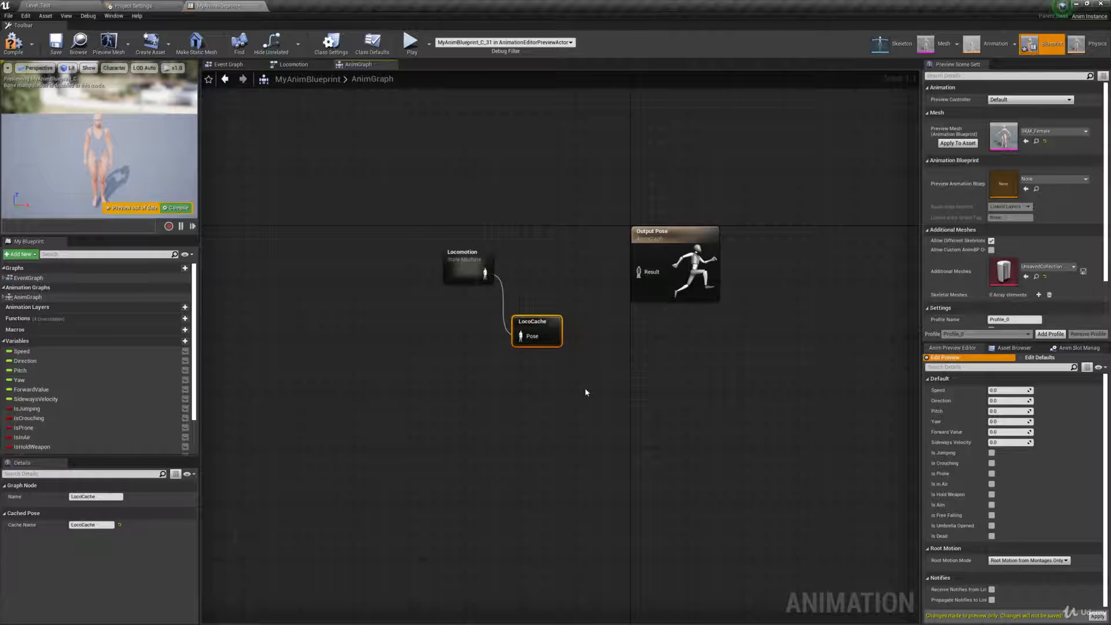
Show the Anim Slot Manager and select the UpperBody slot in DefaultGroup
left_click(114, 15)
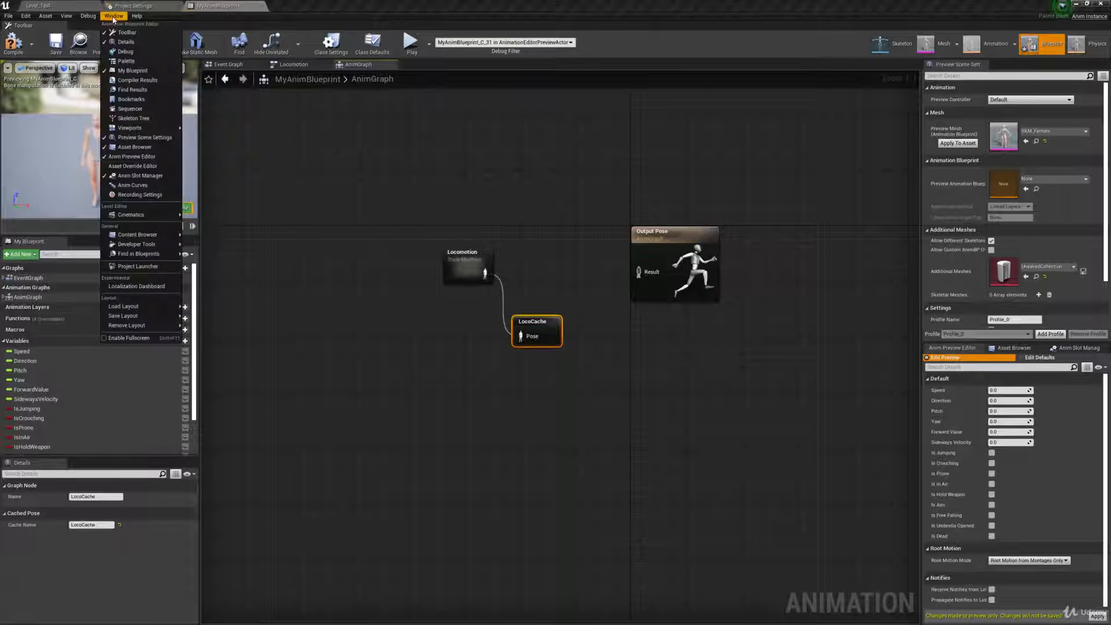
left_click(145, 175)
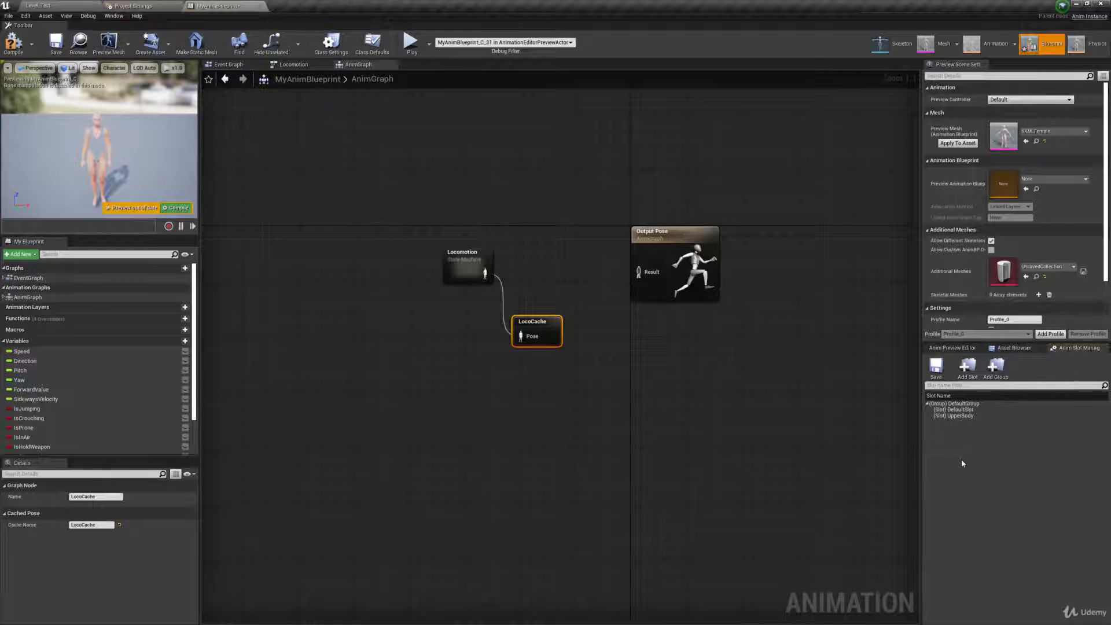
left_click(967, 369)
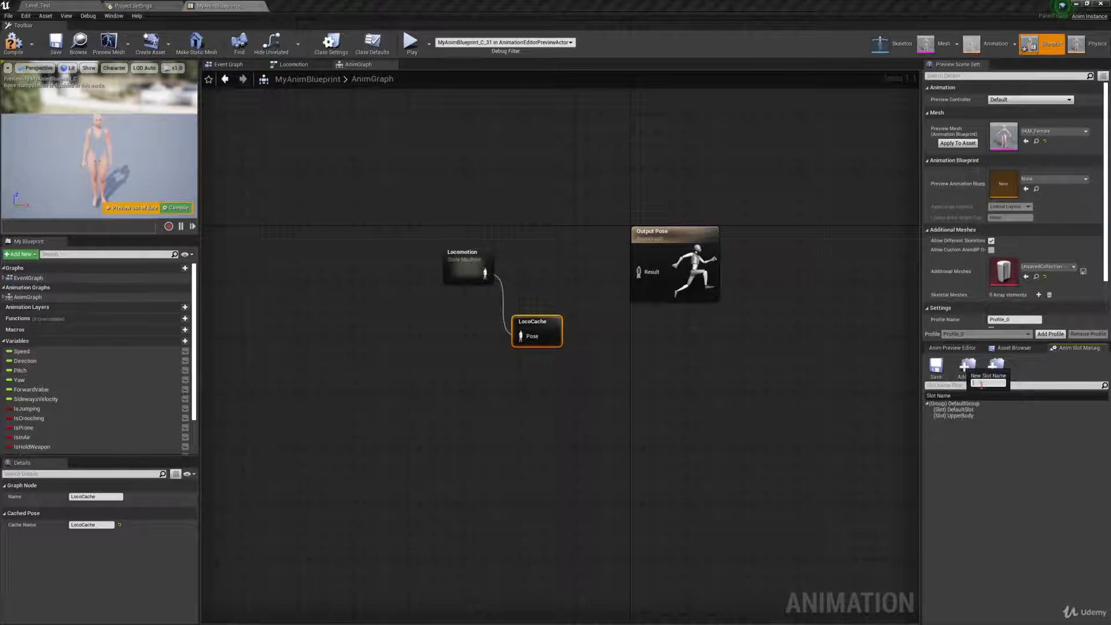
type("Upp")
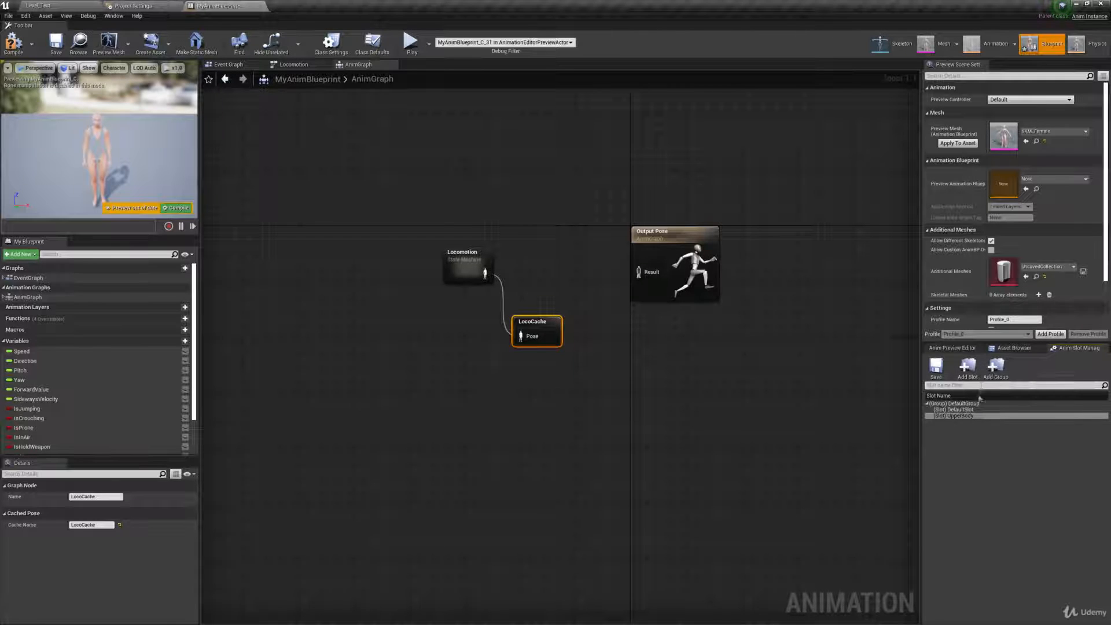
left_click(977, 417)
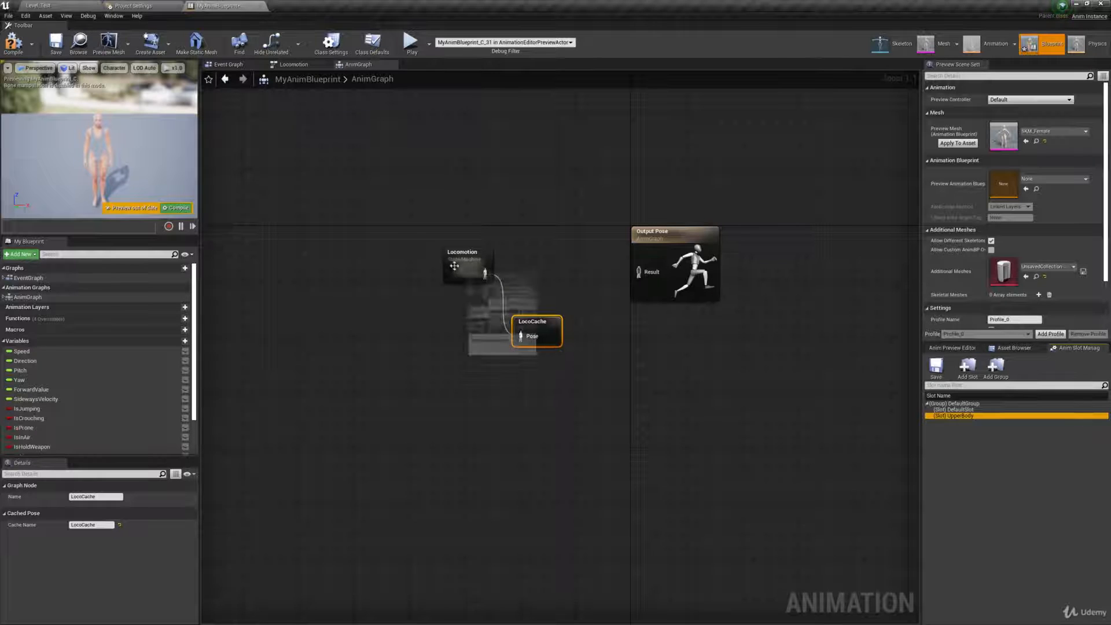
Line up the Locomotion and LocoCache nodes side by side, well clear of the Output Pose node
left_click_drag(453, 264, 453, 325)
left_click_drag(455, 370, 422, 217)
left_click(387, 290)
right_click_drag(387, 290, 516, 300)
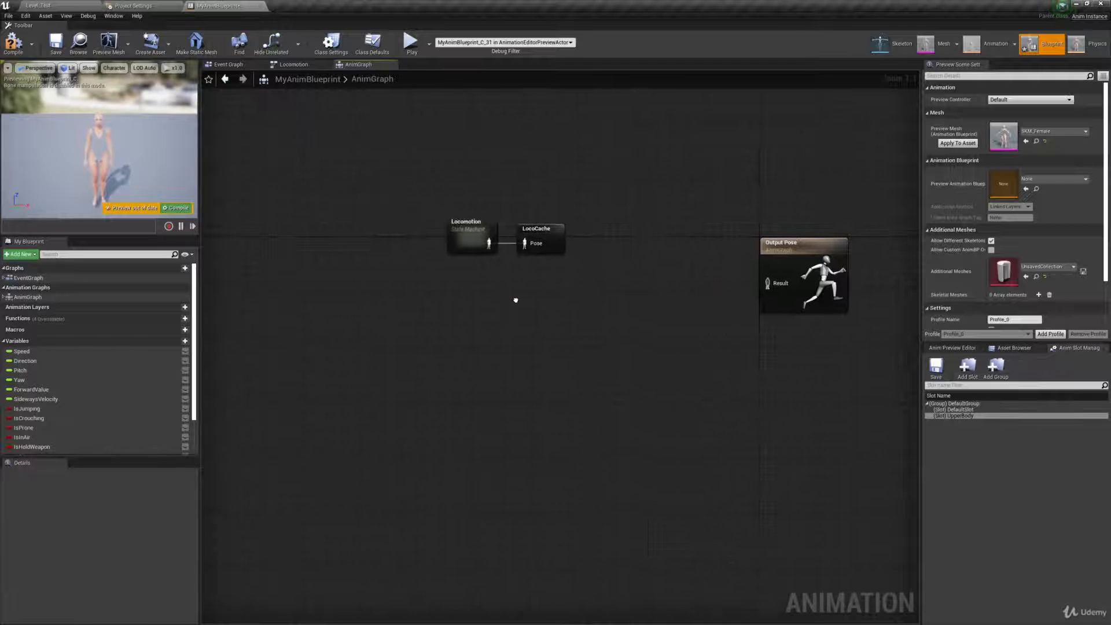
Add a Use cached pose 'LocoCache' node and place it below the Locomotion and LocoCache nodes
right_click(455, 300)
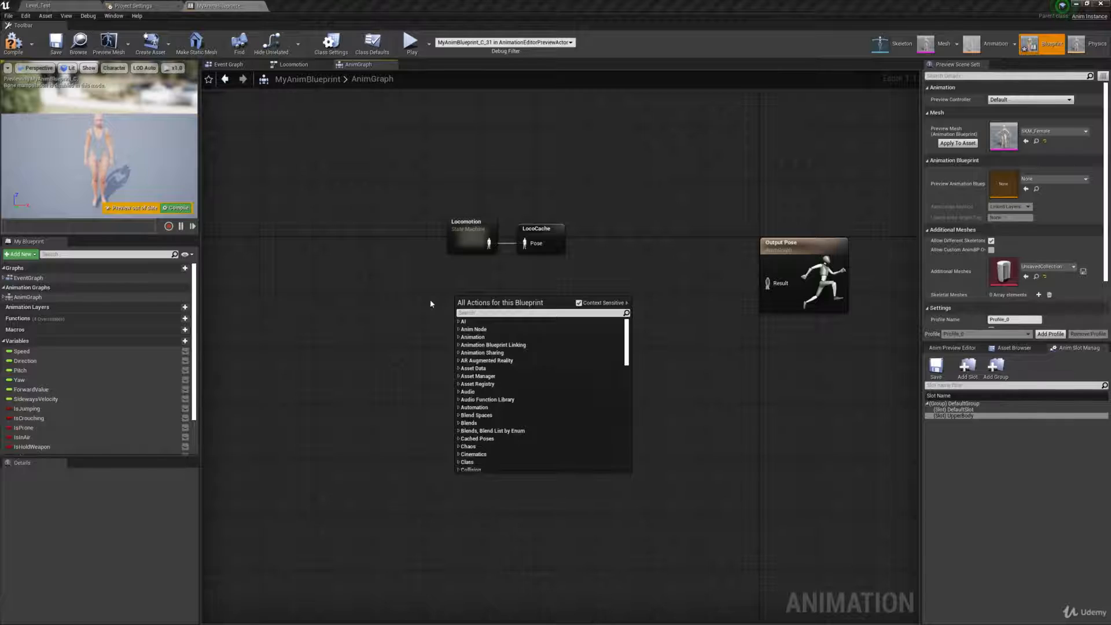
type("loco")
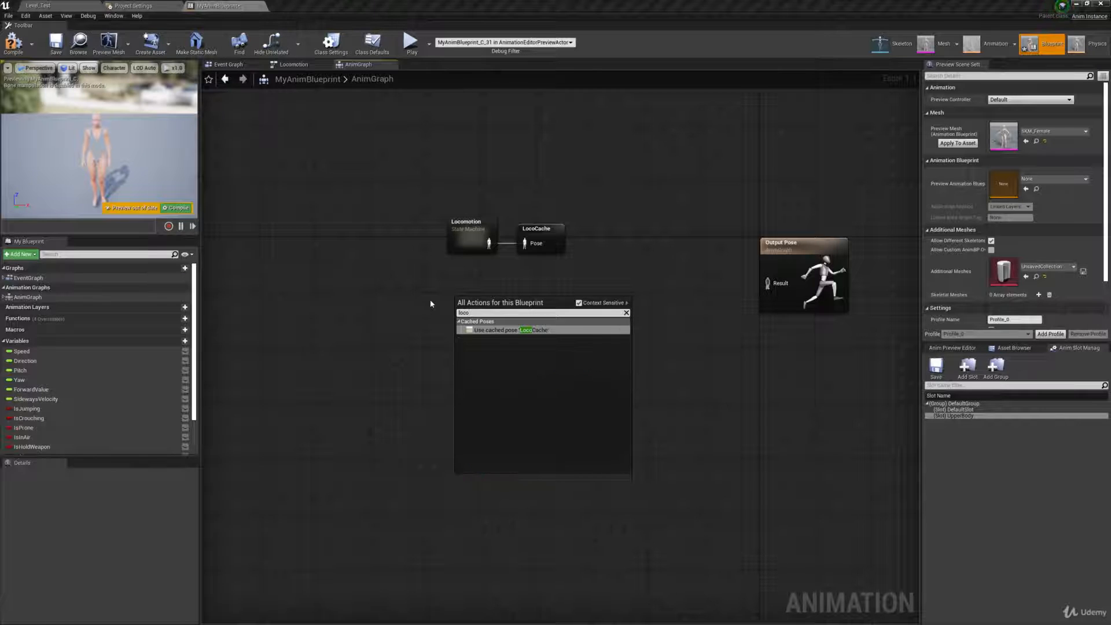
key("Return")
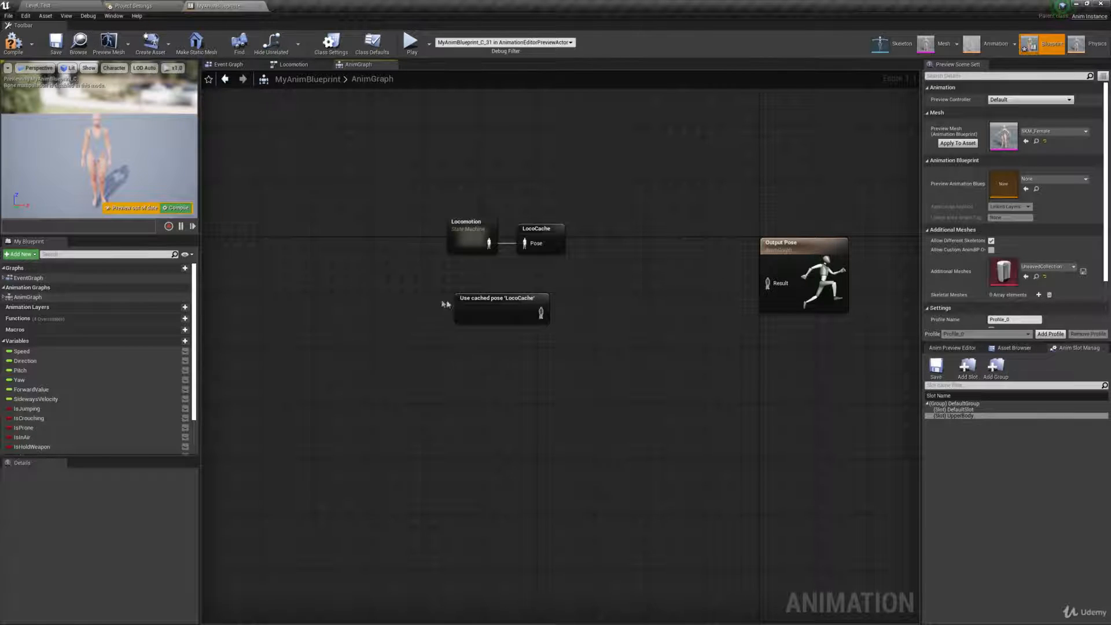
left_click_drag(490, 308, 481, 348)
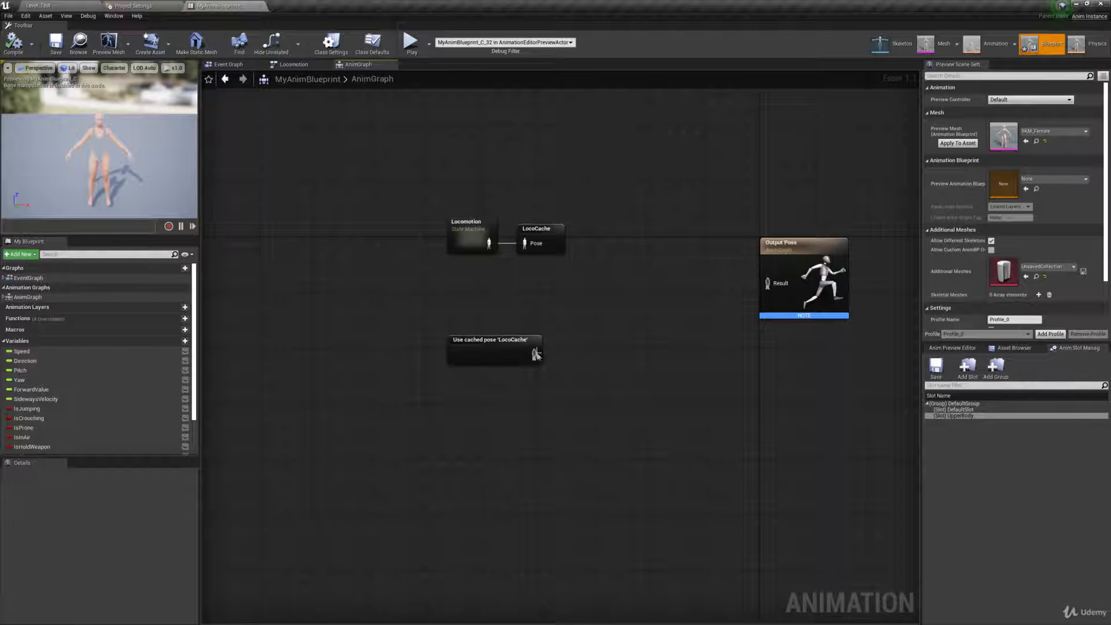
Add a montage Slot node fed by the Use cached pose 'LocoCache' node and set its slot name to DefaultGroup.UpperBody
left_click_drag(536, 354, 609, 362)
type("slot")
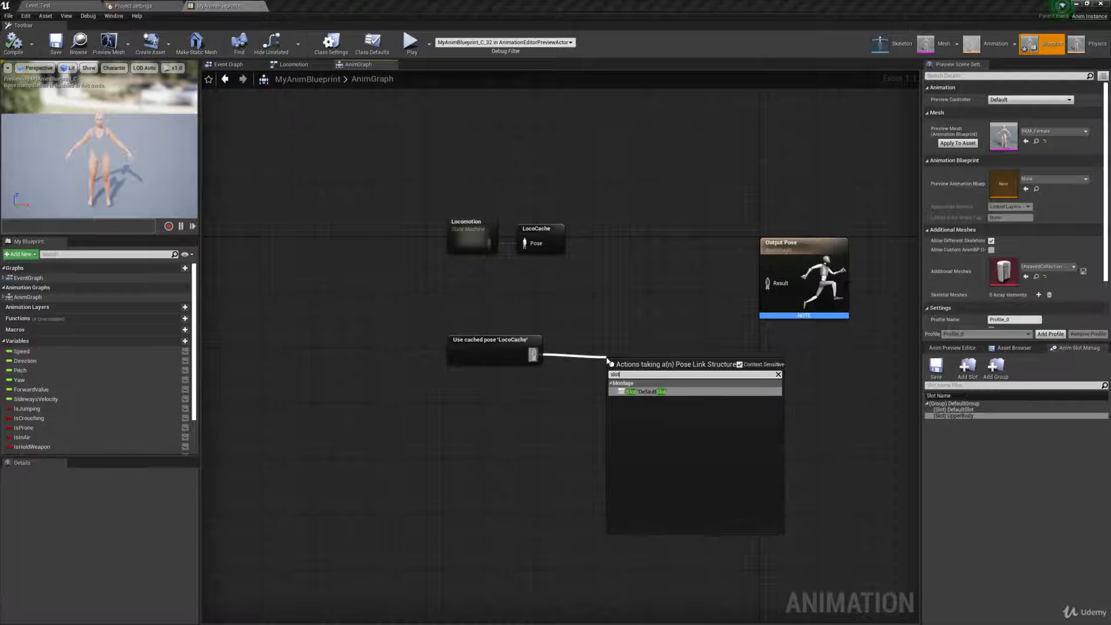
key("Return")
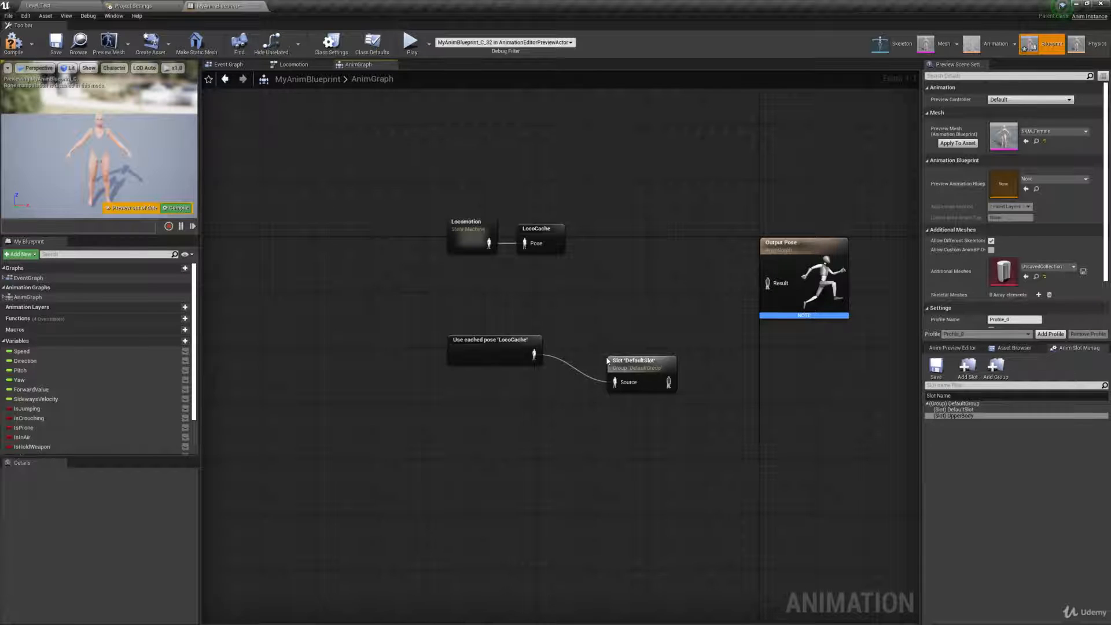
left_click_drag(657, 365, 612, 342)
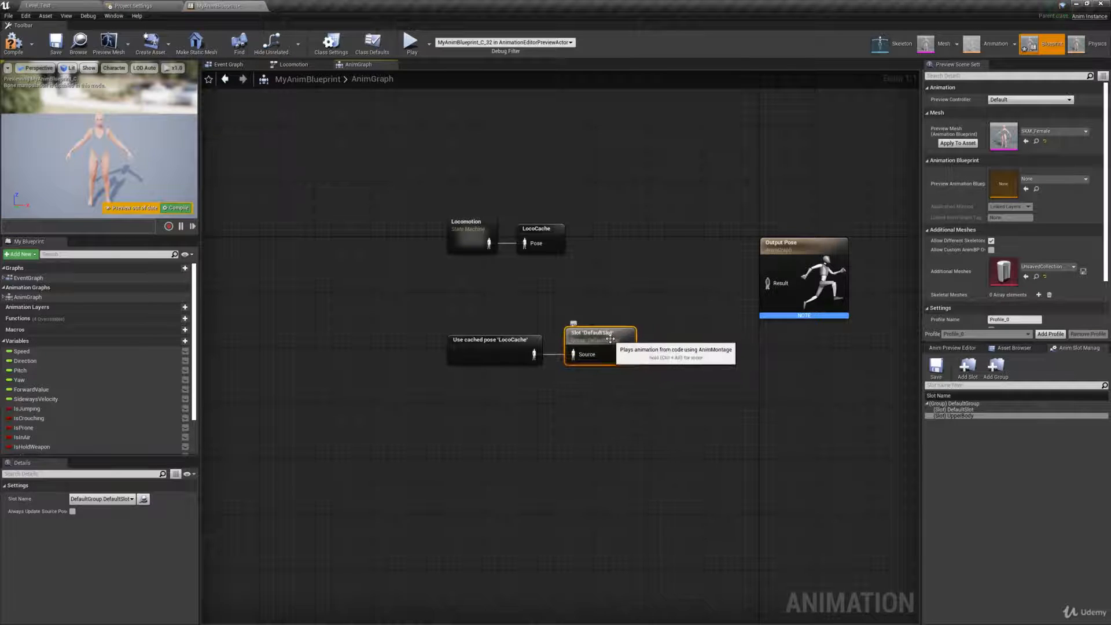
left_click(102, 499)
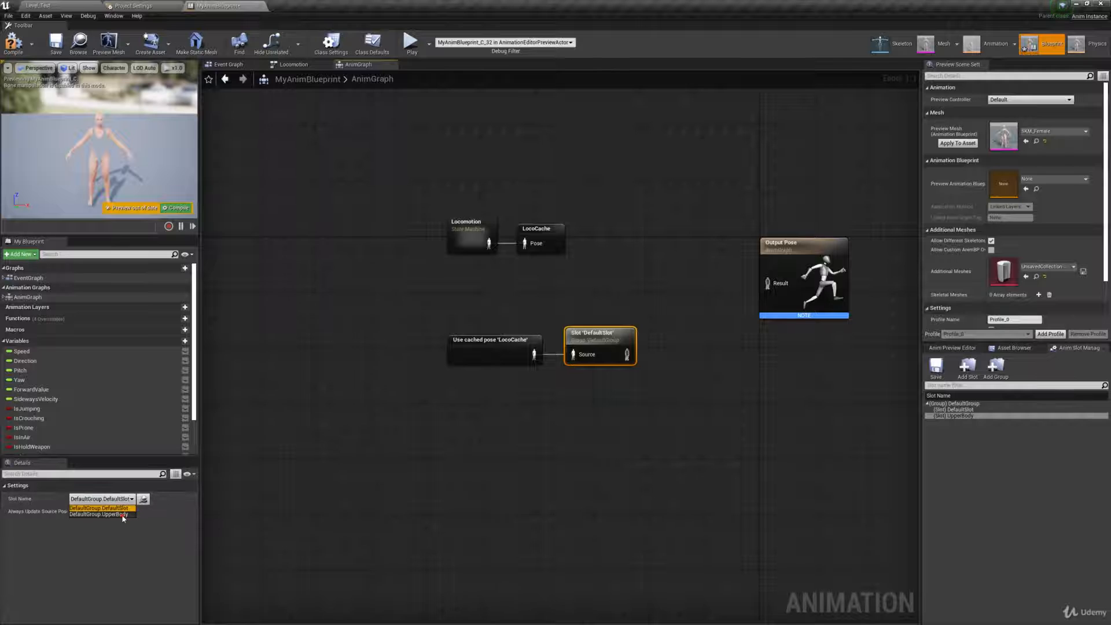
left_click(123, 514)
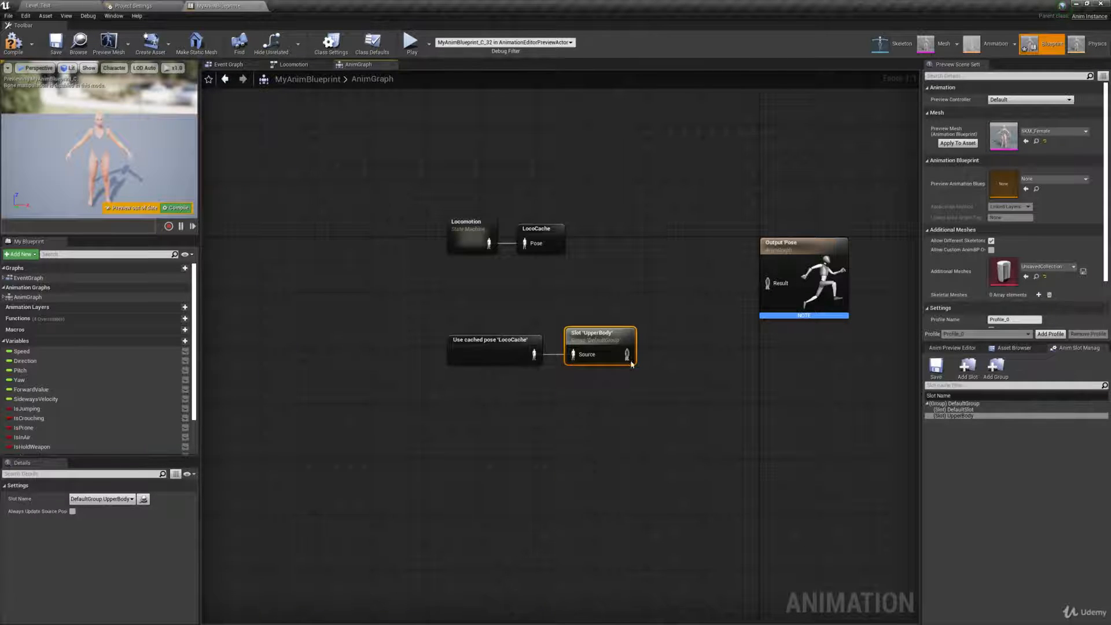
Add a new saved cached pose fed by the UpperBody slot node and name it MontageCache
left_click_drag(628, 355, 668, 360)
type("cac")
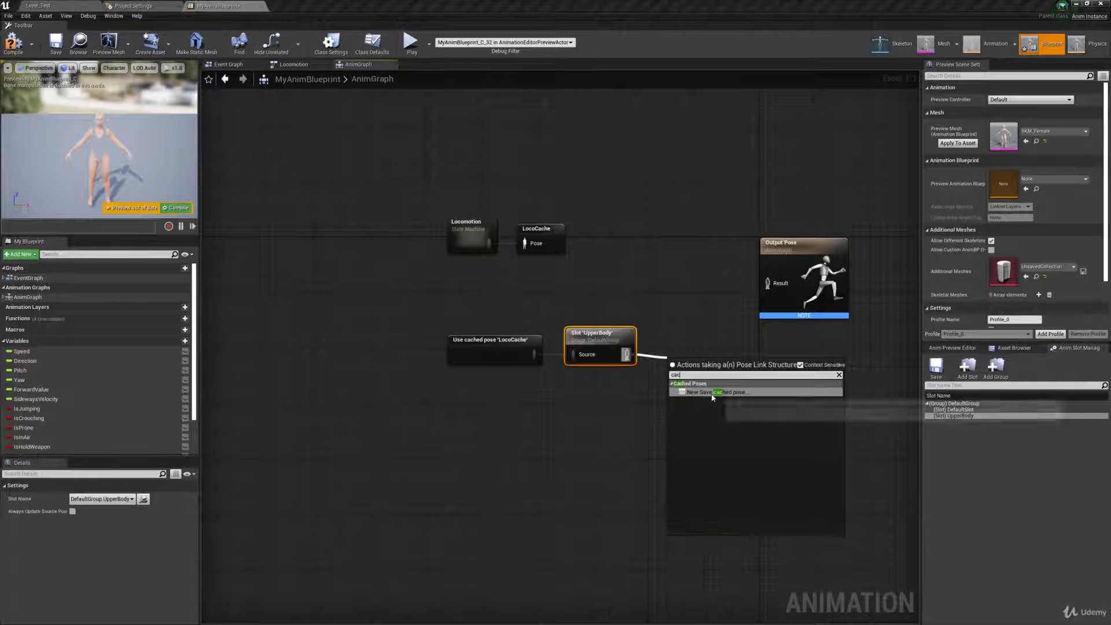
left_click(712, 393)
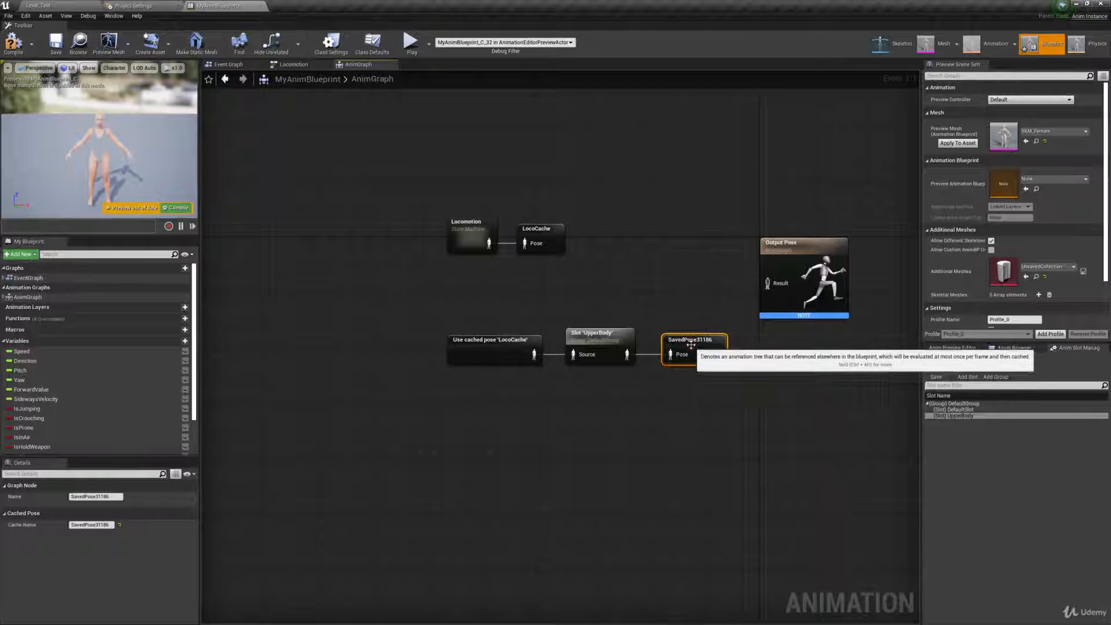
double_click(691, 341)
type("Mo")
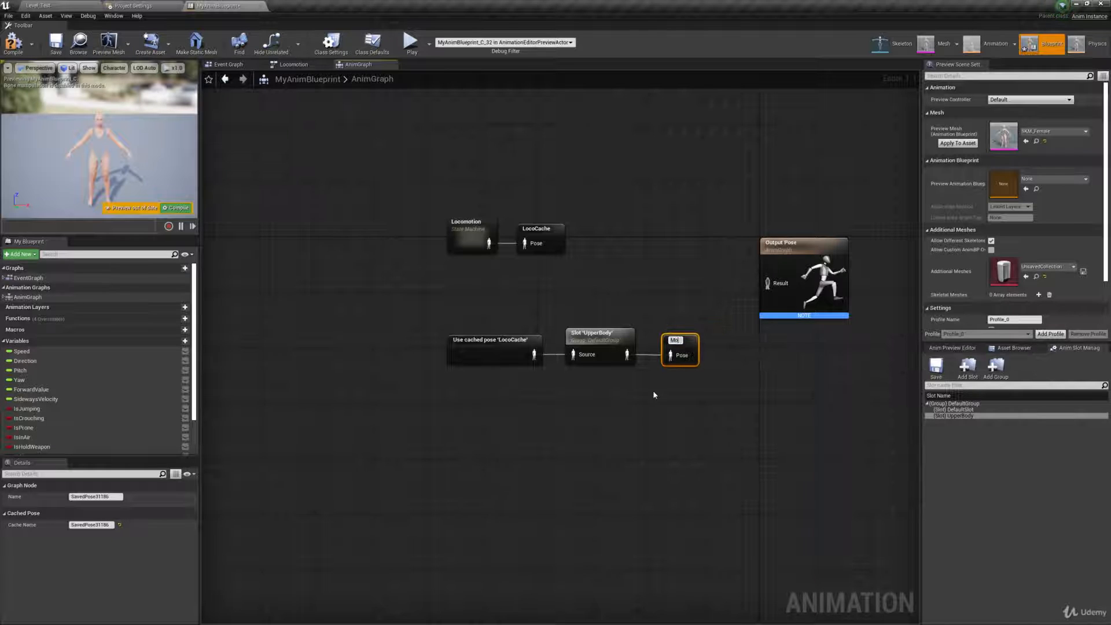
type("ntag")
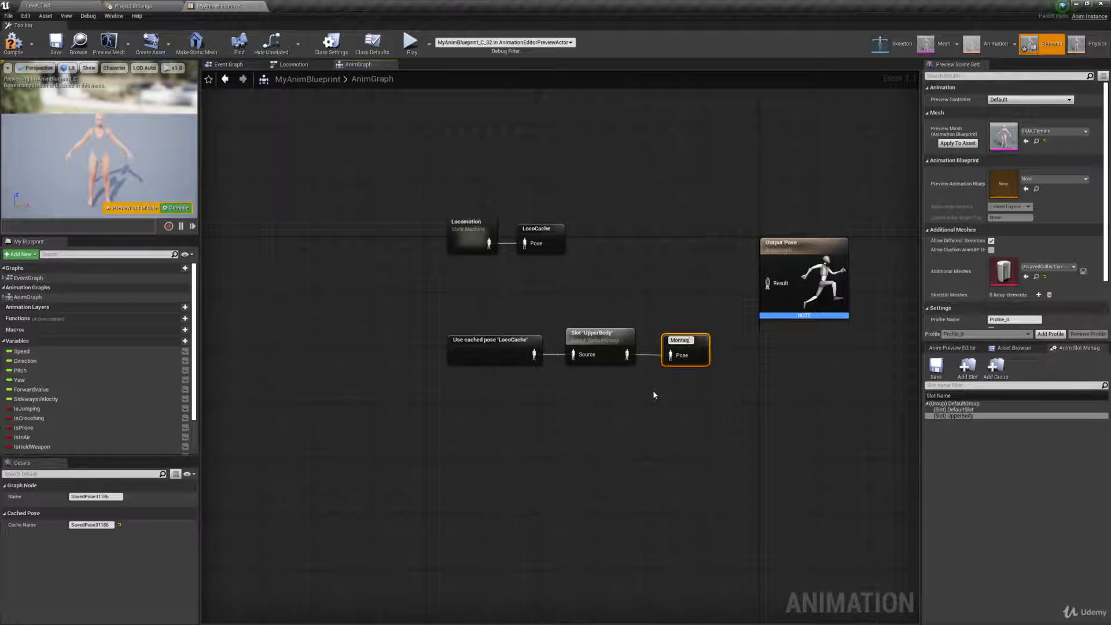
type("eCache")
key("Return")
Move the MontageCache row and the Locomotion–LocoCache pair farther from the Output Pose node, aligning their starting edges
left_click_drag(701, 391, 442, 270)
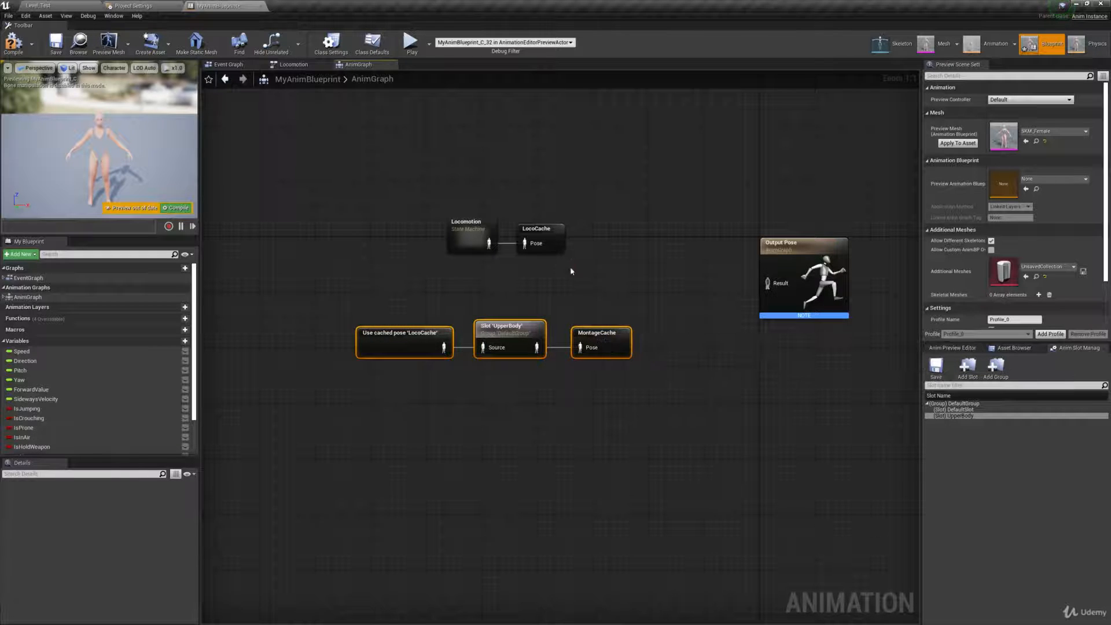
left_click_drag(570, 268, 443, 177)
left_click_drag(470, 229, 377, 248)
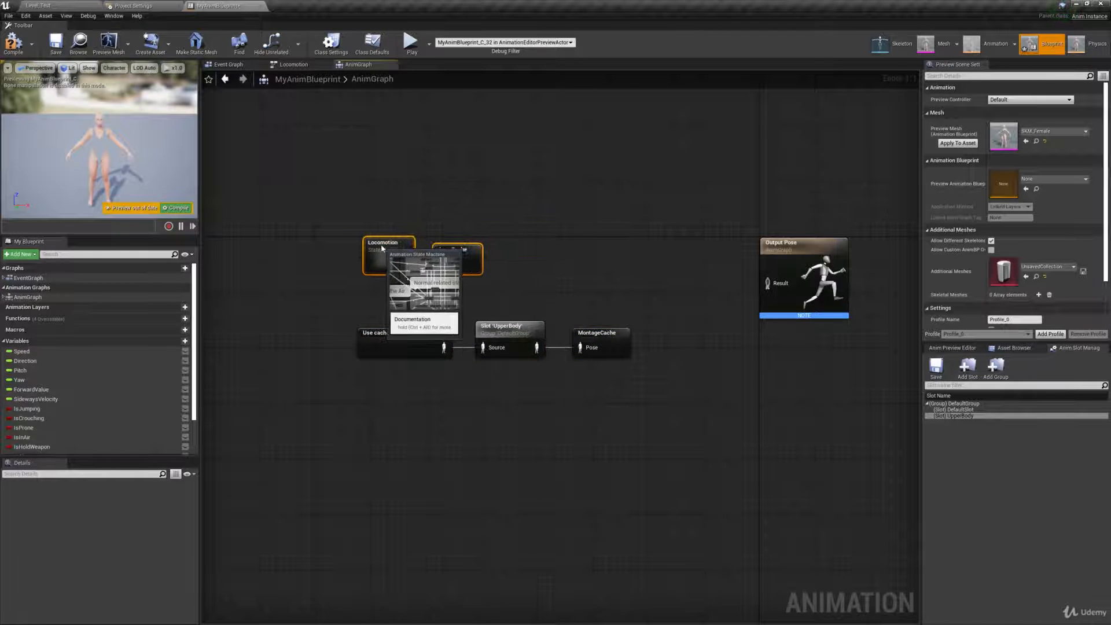
left_click(439, 426)
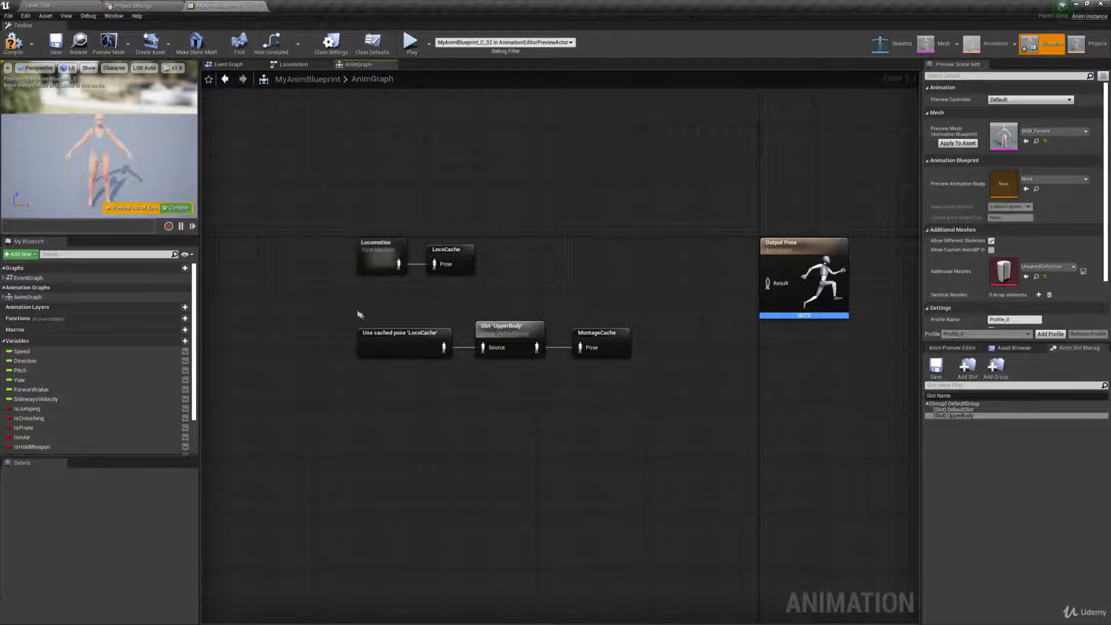
Enclose the LocoCache, UpperBody slot and MontageCache row in a comment reading "Blend basic animation and montage animation."
left_click_drag(358, 314, 636, 386)
key("c")
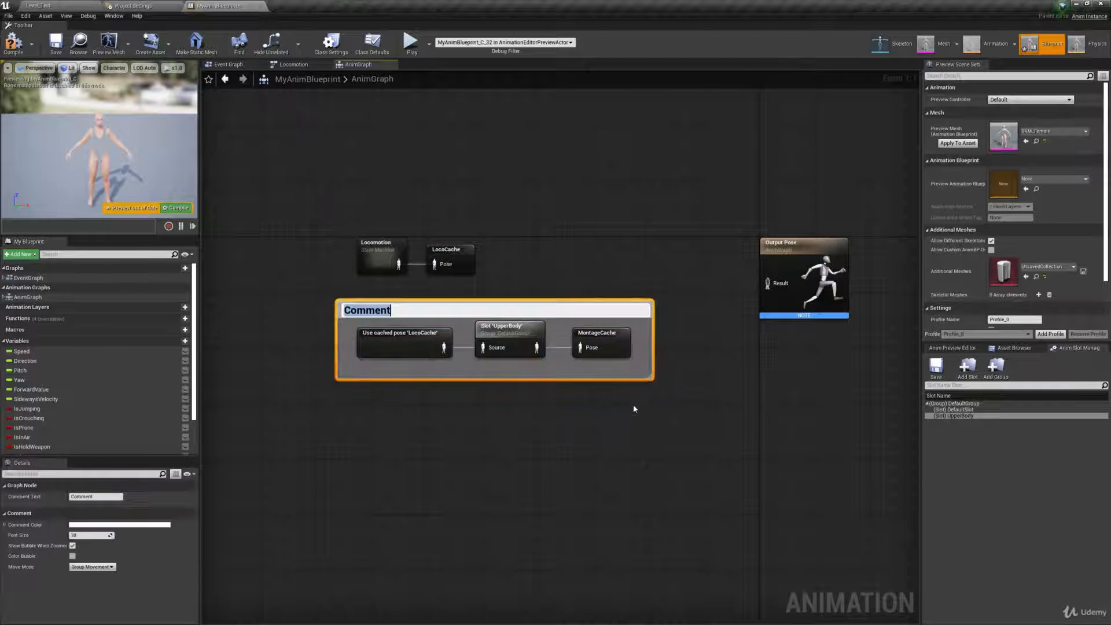
type("Blend basic animation and m")
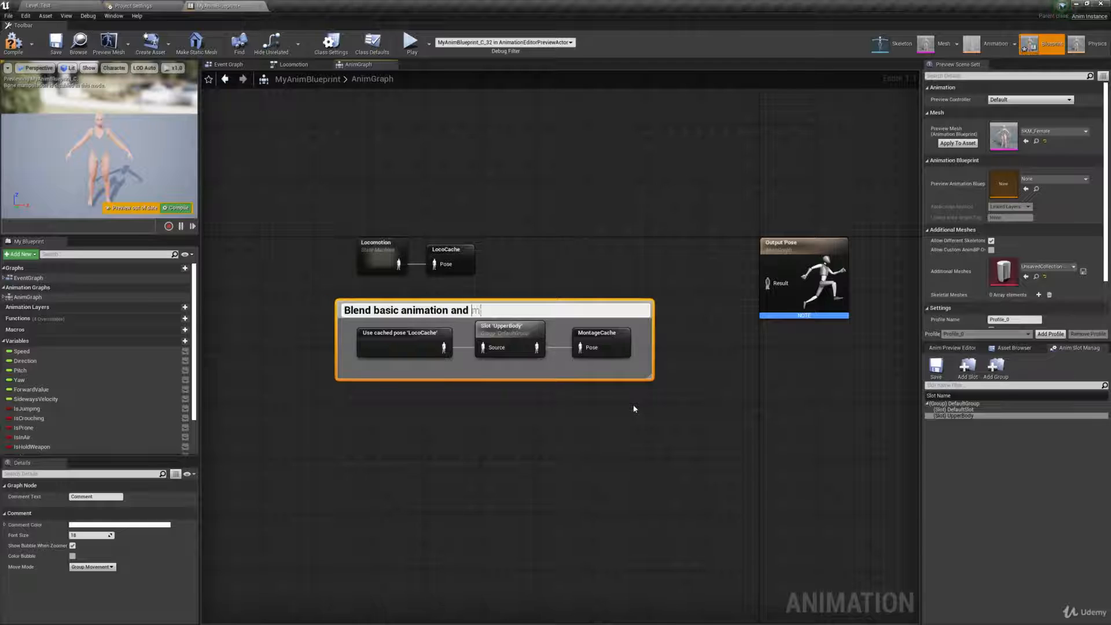
type("ontage animation.")
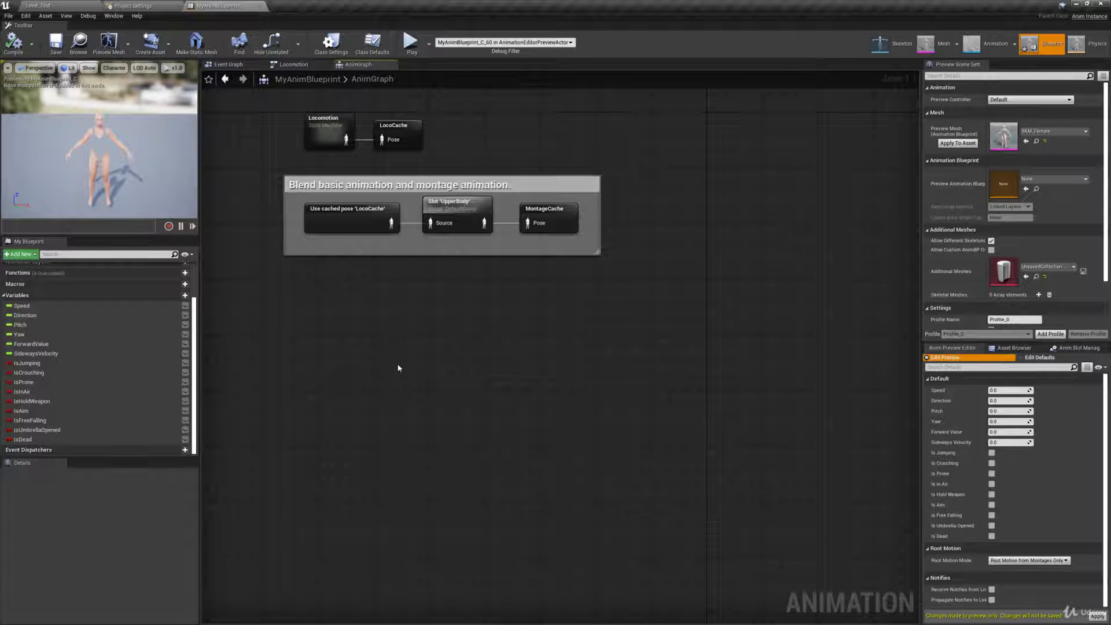
Find the aimoffset assets, place AimOffset_NormalStand and AimOffset_NormalCrouch stacked below the comment box, and save the blueprint
left_click(1014, 347)
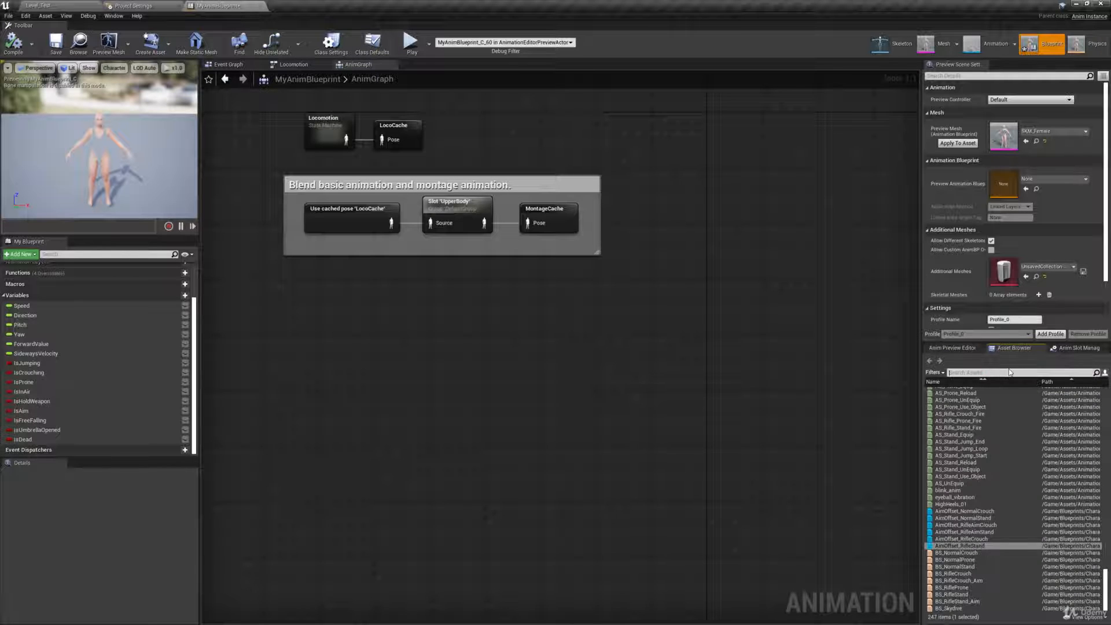
left_click(1010, 372)
type("aimoffse")
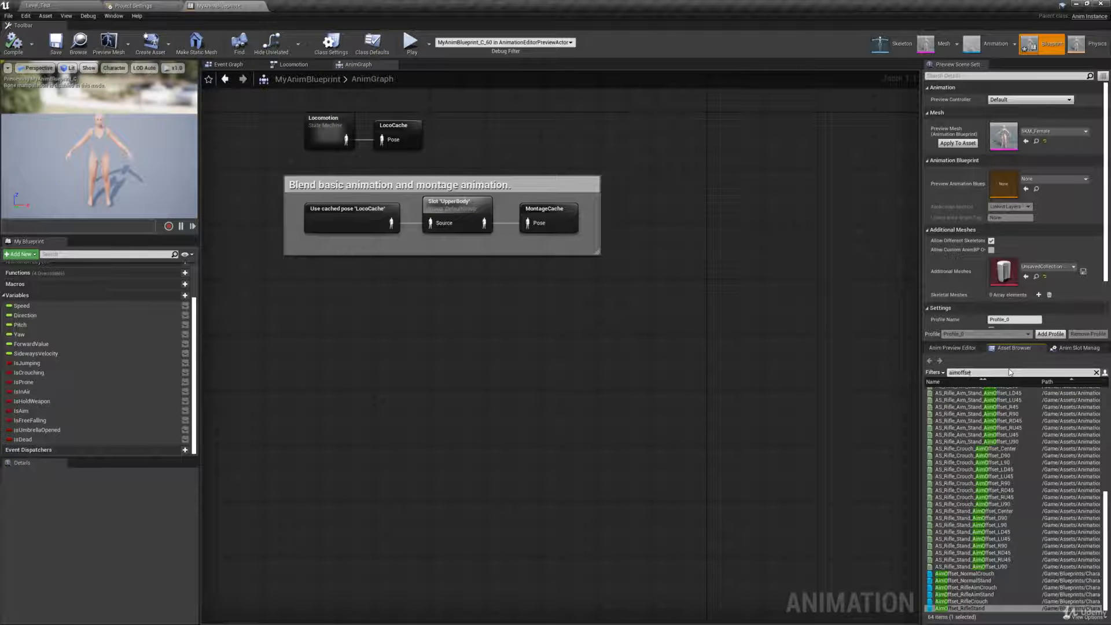
type("t")
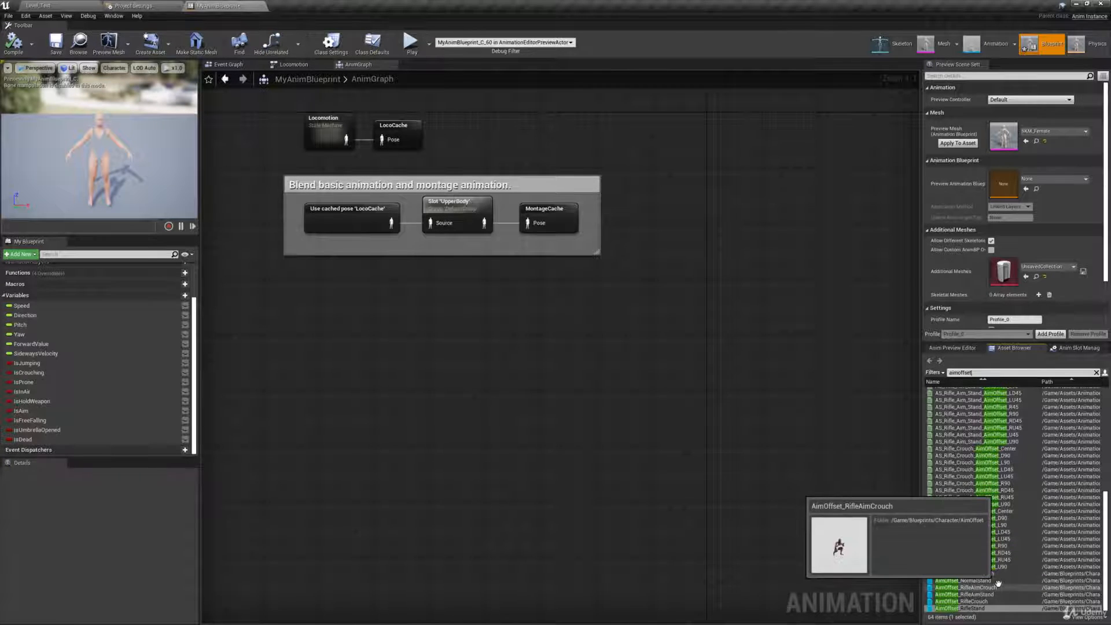
left_click_drag(998, 582, 396, 340)
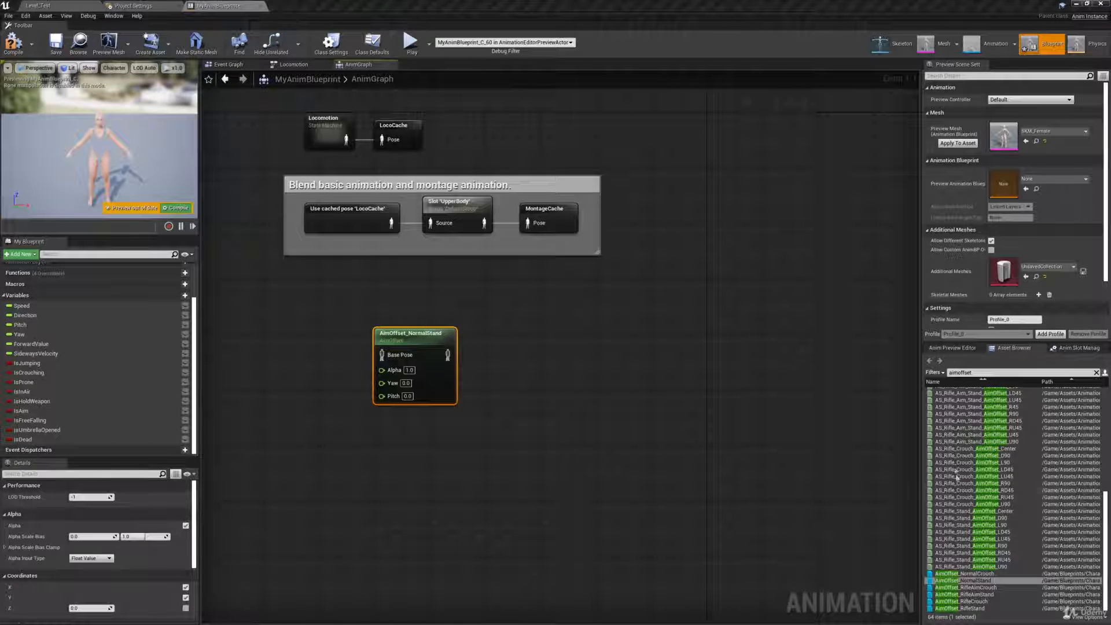
left_click(984, 574)
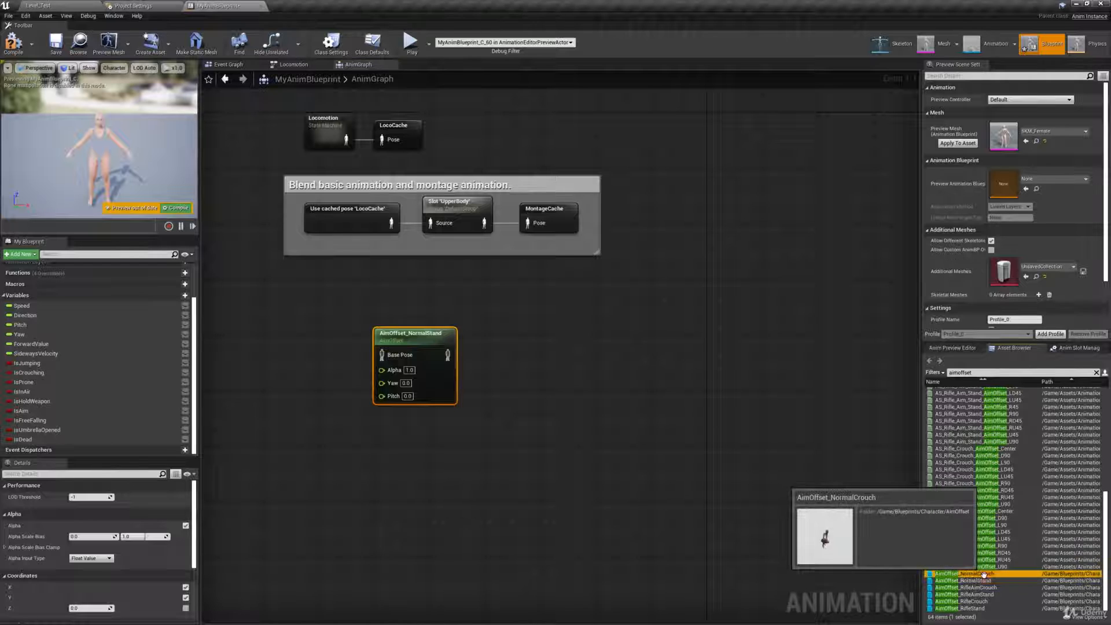
left_click_drag(984, 575, 373, 434)
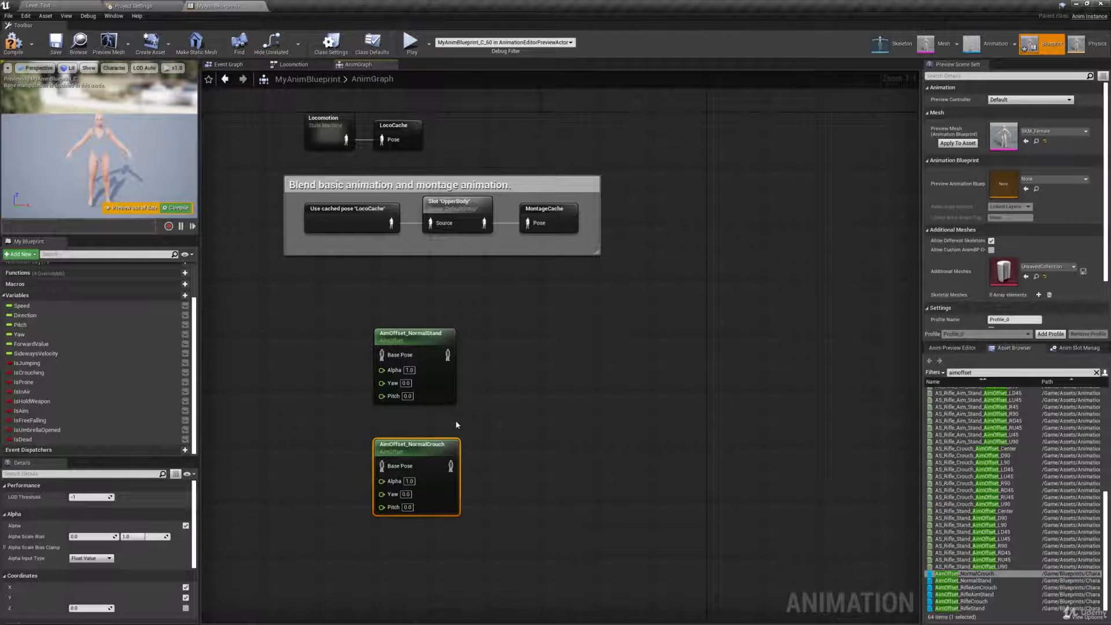
key("ctrl+s")
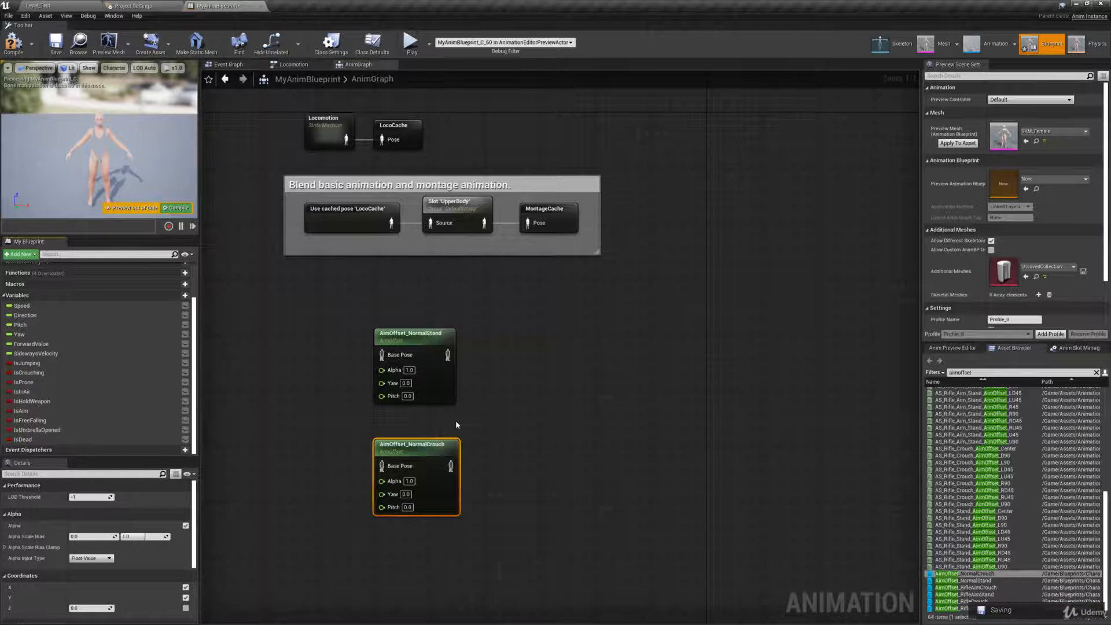
Place AimOffset_RifleStand and AimOffset_RifleCrouch nodes in the same column below AimOffset_NormalCrouch
right_click_drag(456, 424, 425, 198)
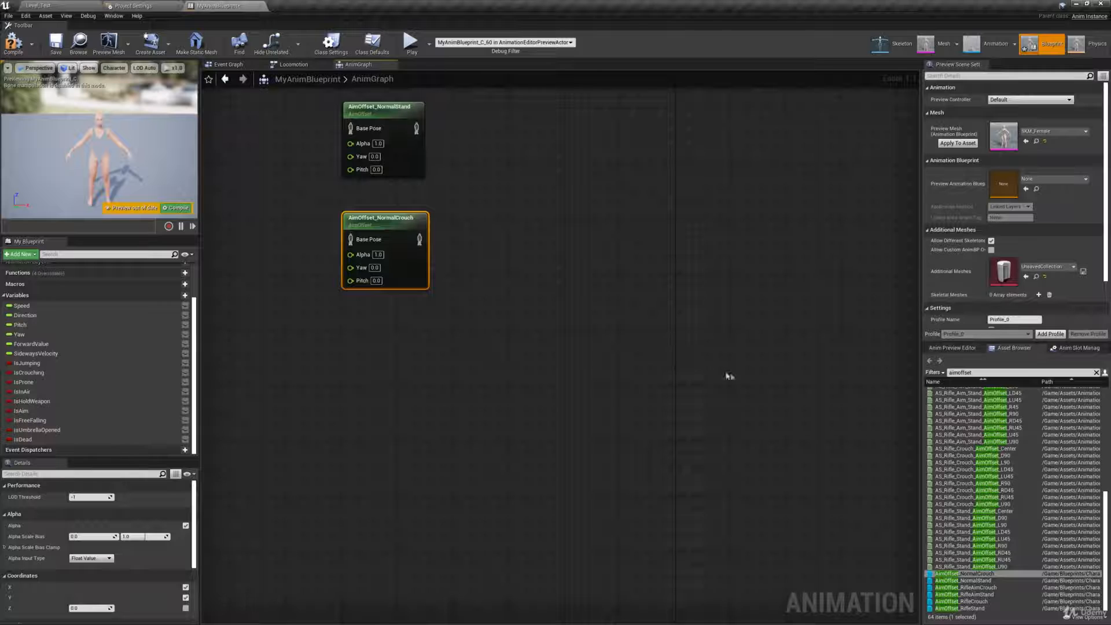
left_click(973, 609)
left_click_drag(984, 609, 344, 325)
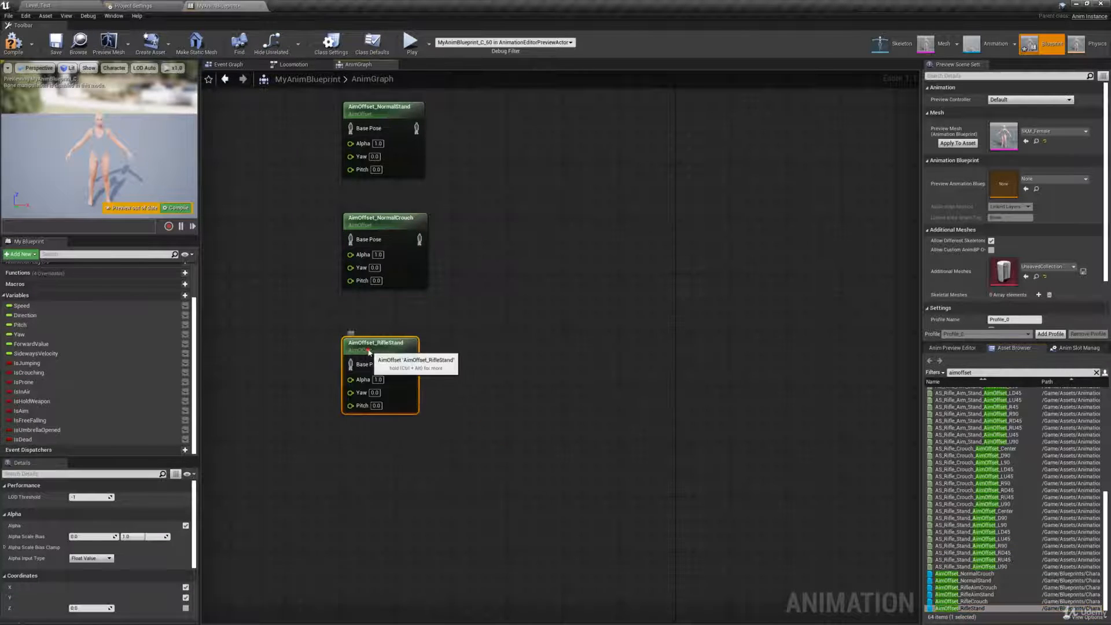
right_click_drag(482, 392, 483, 323)
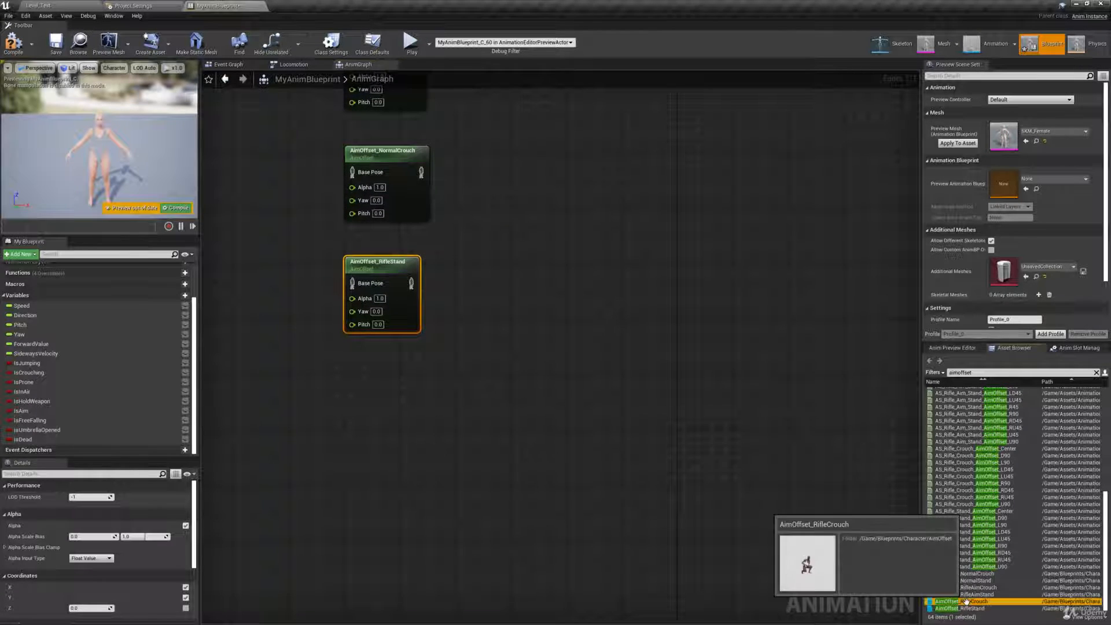
left_click_drag(962, 602, 347, 375)
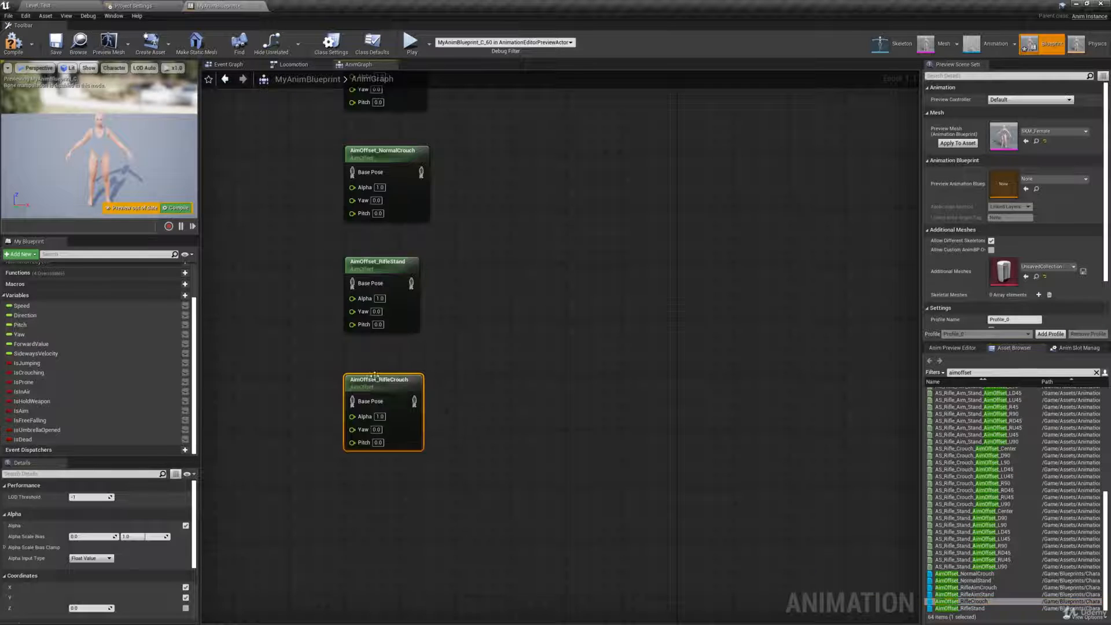
Place AimOffset_RifleAimStand and AimOffset_RifleAimCrouch nodes at the end of the aim offset column
right_click_drag(502, 393, 497, 266)
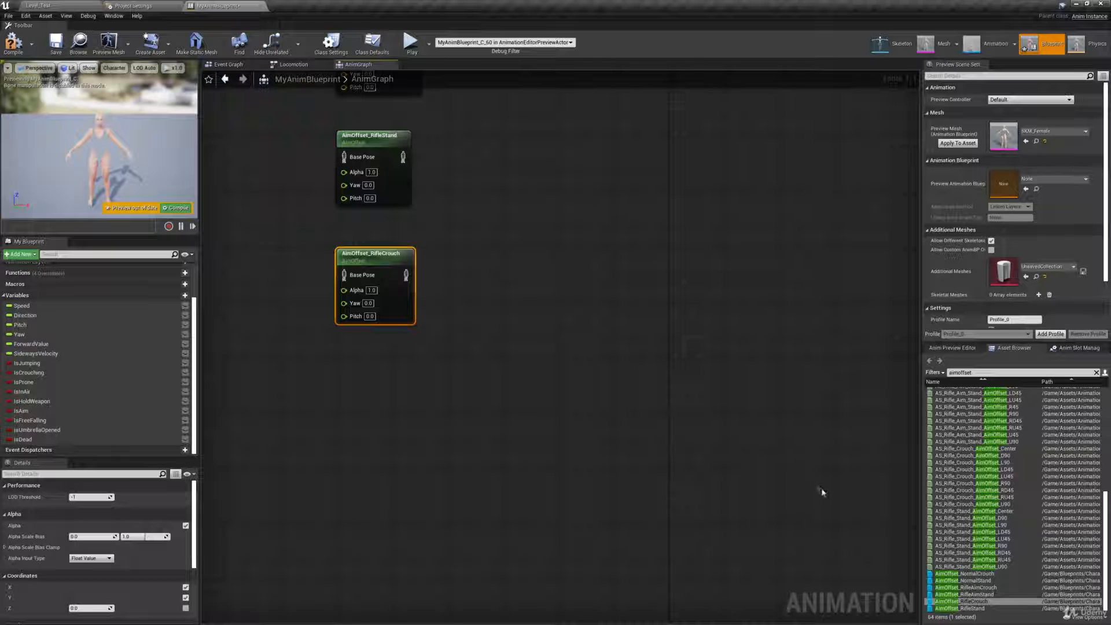
left_click_drag(965, 595, 337, 376)
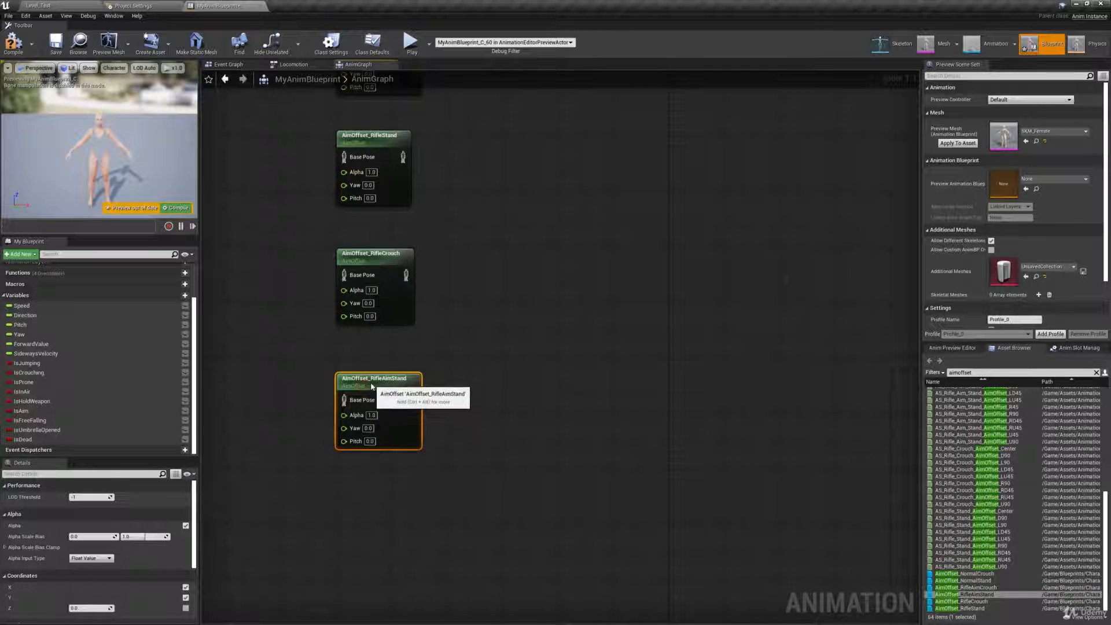
left_click_drag(956, 588, 364, 505)
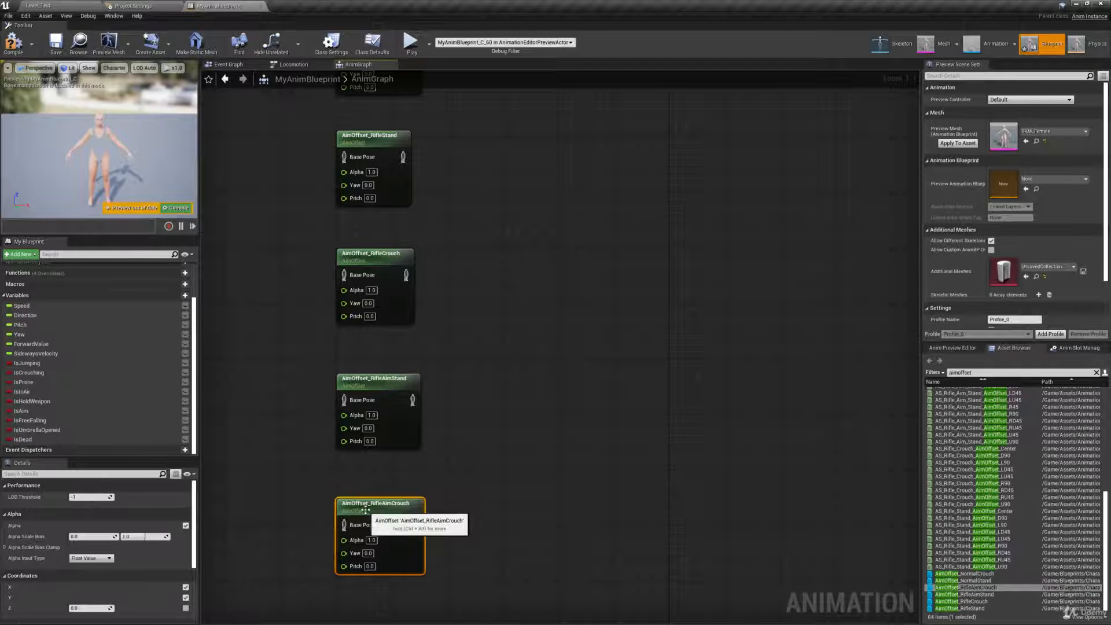
left_click(489, 432)
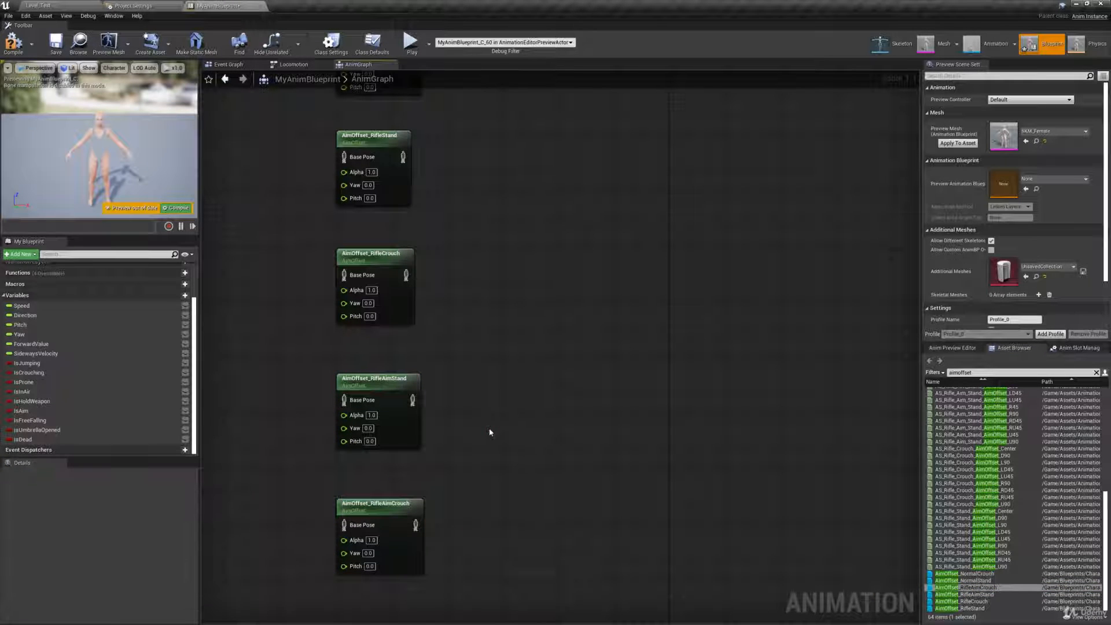
Connect the Pitch and Yaw variables to the matching inputs of AimOffset_NormalStand and tidy their getter nodes
right_click_drag(511, 228, 616, 509)
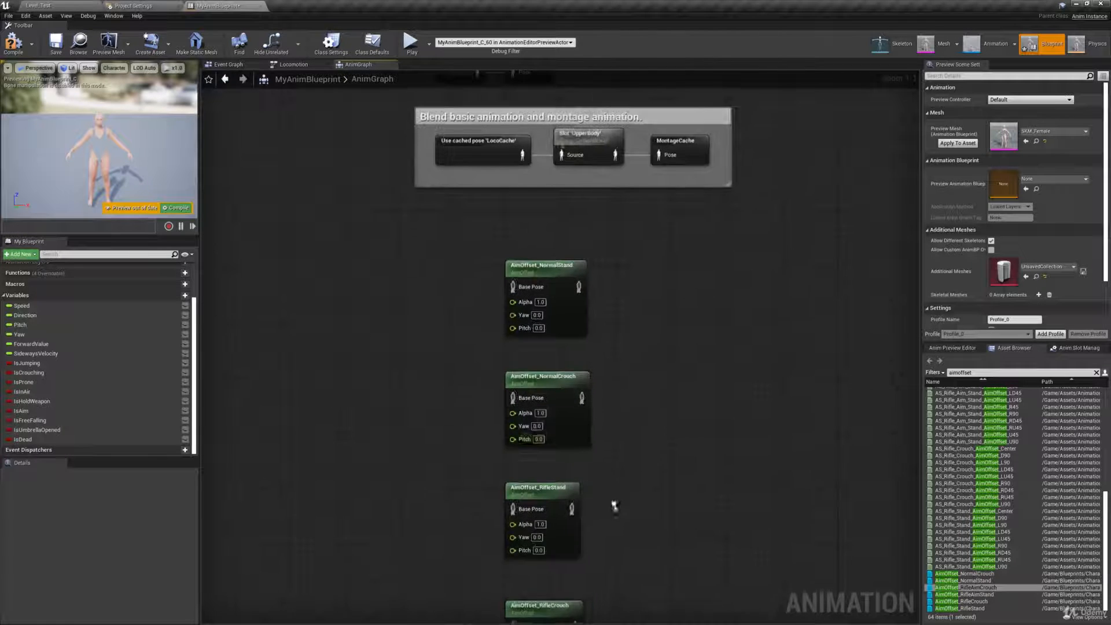
left_click(118, 325)
left_click_drag(118, 325, 513, 328)
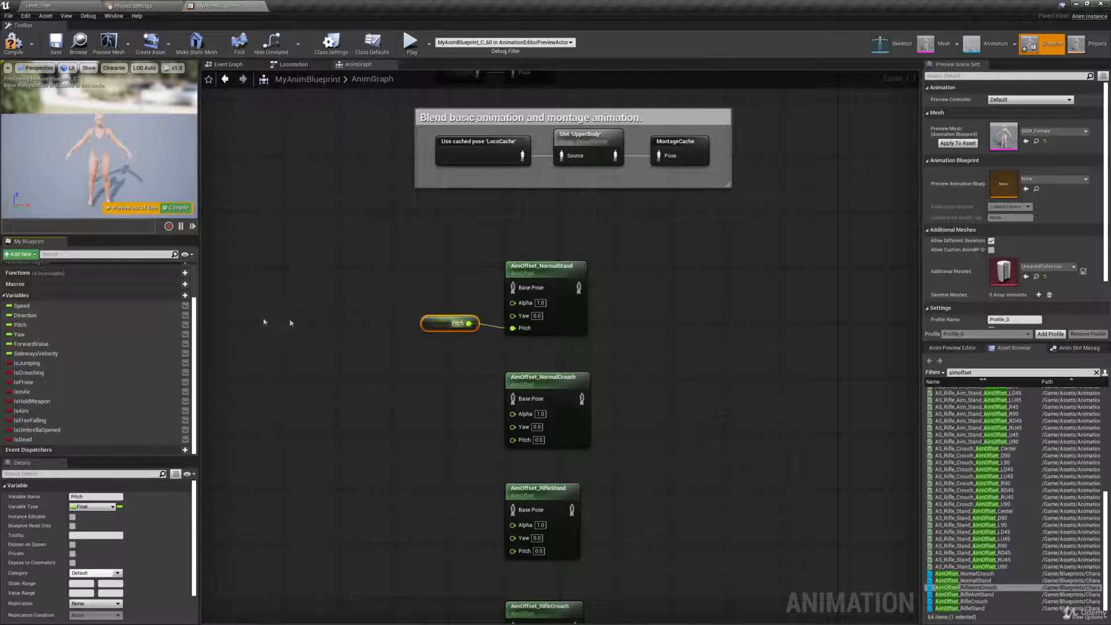
left_click_drag(23, 334, 513, 315)
left_click_drag(438, 331, 448, 323)
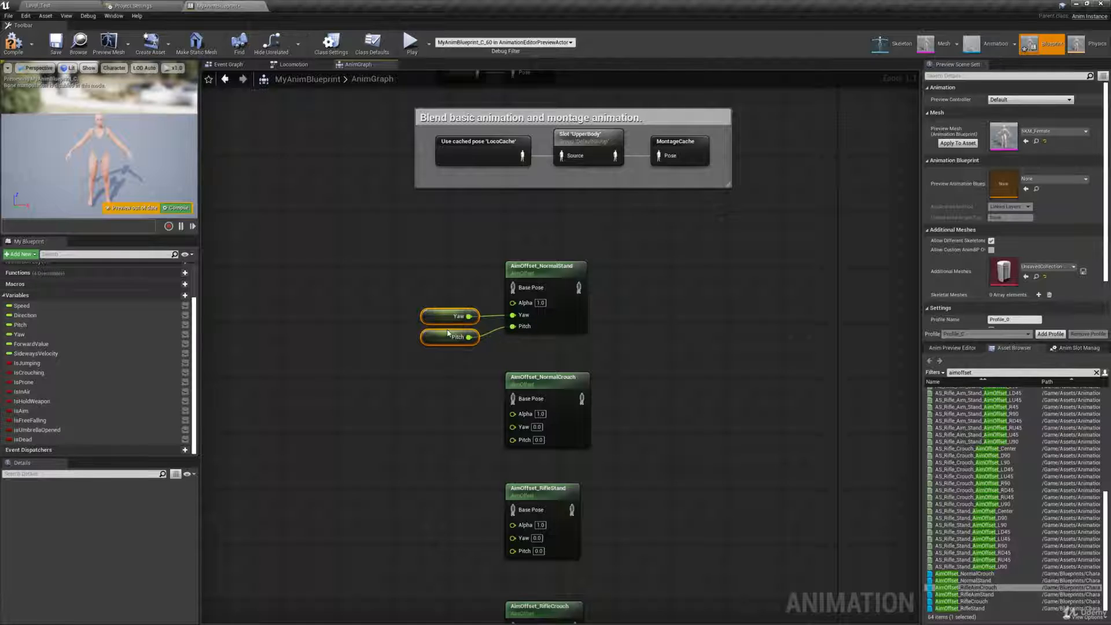
Duplicate the Yaw and Pitch getters and connect the copies to the matching inputs of AimOffset_NormalCrouch
key("ctrl+c")
key("ctrl+v")
left_click_drag(484, 421, 527, 430)
left_click_drag(483, 442, 444, 445)
Paste copies of the Yaw and Pitch getters for AimOffset_RifleStand and AimOffset_RifleCrouch and connect them to the matching inputs
right_click_drag(444, 443, 443, 301)
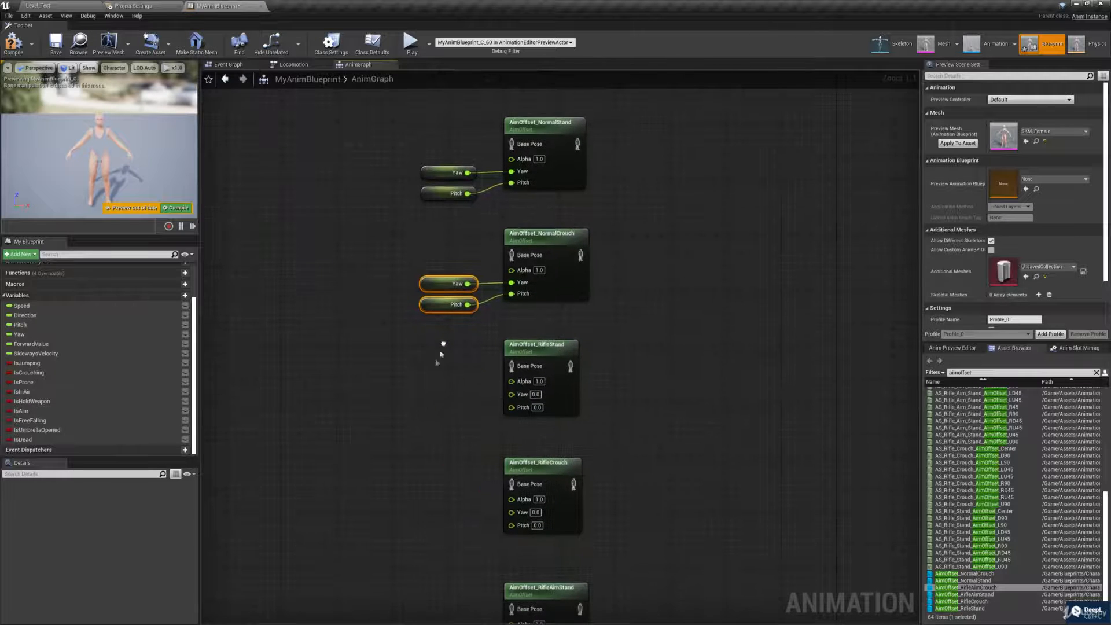
key("ctrl+v")
left_click_drag(468, 388, 434, 421)
right_click_drag(440, 510, 427, 372)
key("ctrl+v")
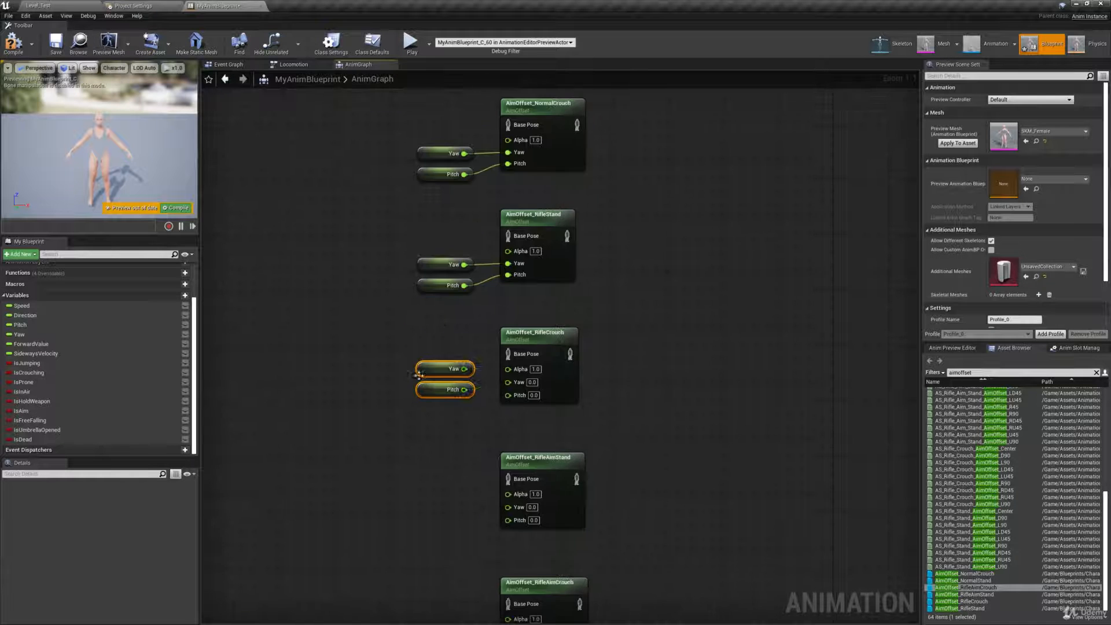
mouse_move(464, 371)
left_mouse_down()
mouse_move(508, 382)
mouse_move(467, 391)
left_mouse_up()
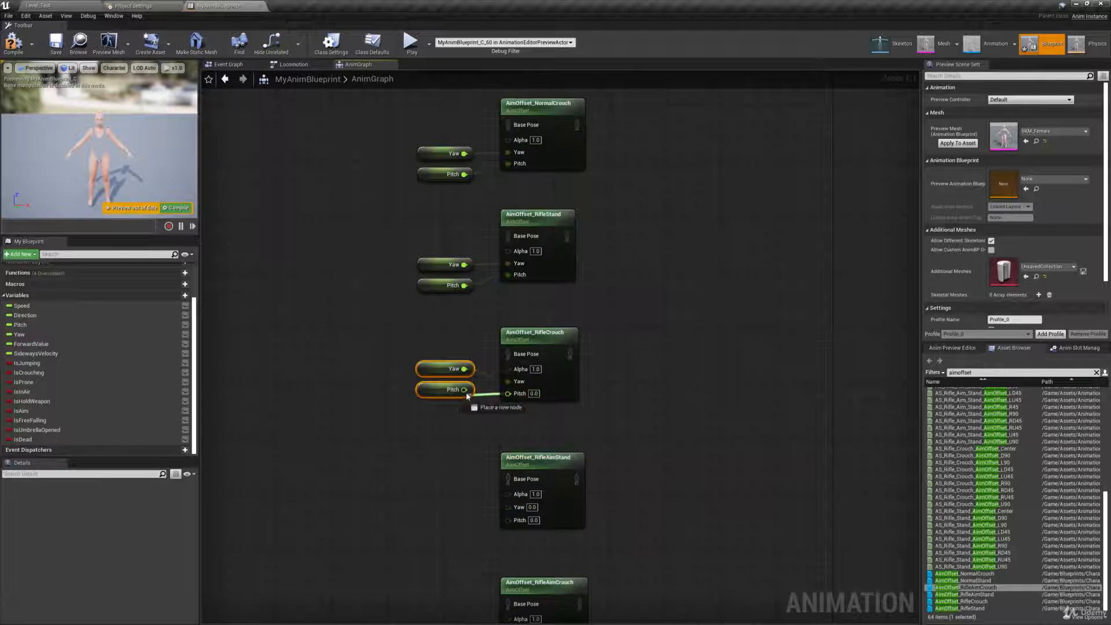
Paste Yaw and Pitch getters beside AimOffset_RifleAimStand and AimOffset_RifleAimCrouch and connect them to the matching inputs
right_click_drag(447, 442, 456, 311)
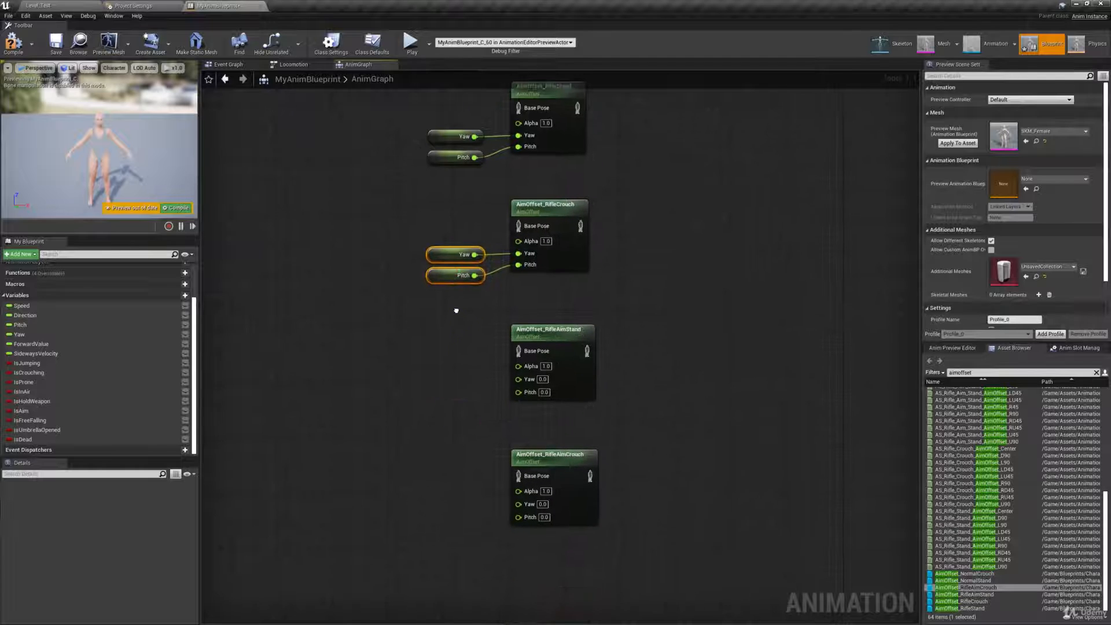
key("ctrl+v")
left_click_drag(482, 373, 455, 405)
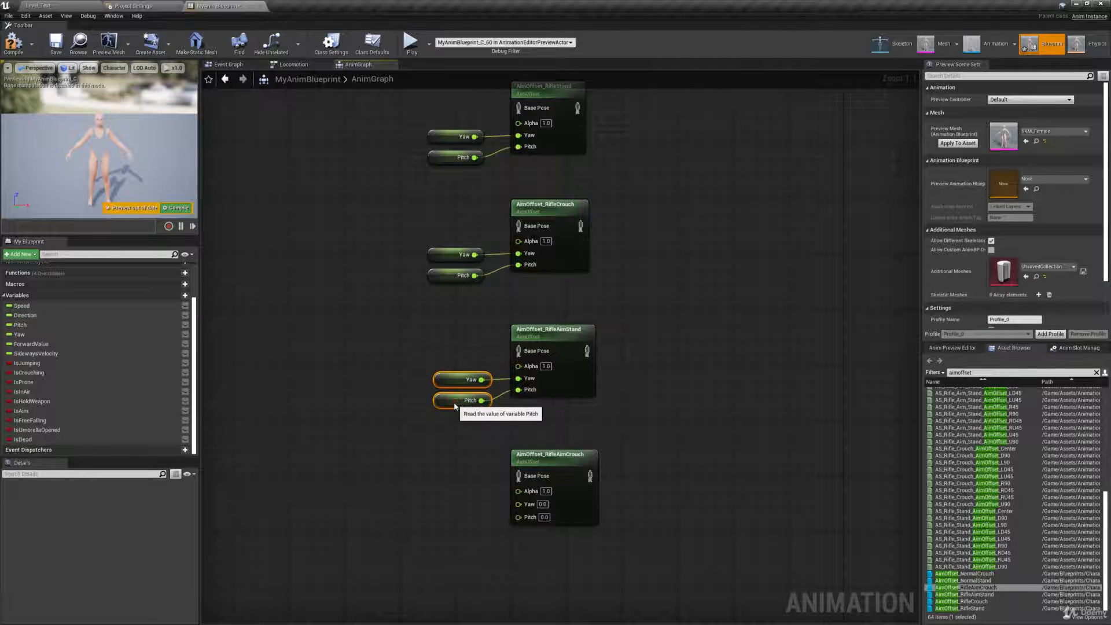
right_click_drag(461, 434, 433, 415)
key("ctrl+v")
left_click_drag(477, 415, 441, 446)
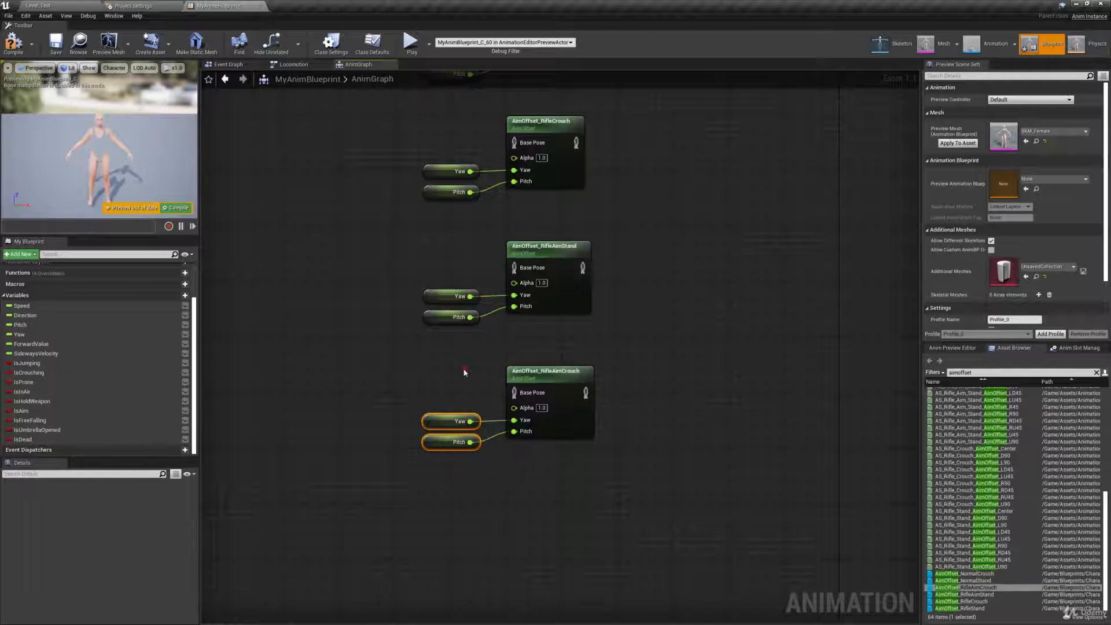
left_click(433, 362)
Add a Use cached pose 'MontageCache' node beside AimOffset_NormalStand and connect it to that node's Base Pose
right_click_drag(434, 363, 417, 623)
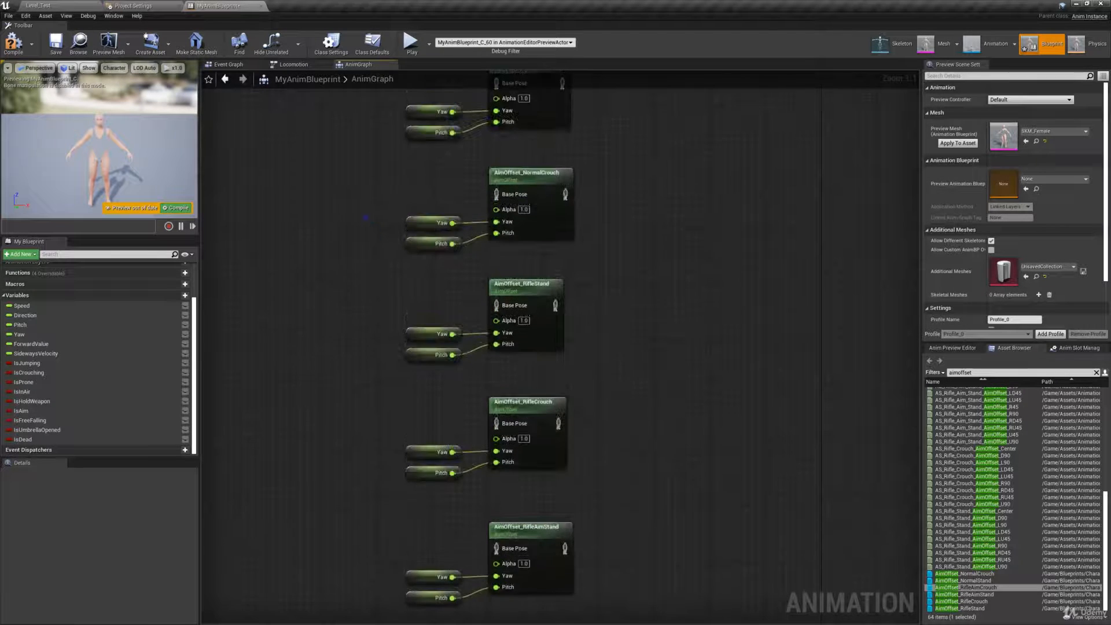
right_click_drag(367, 220, 348, 463)
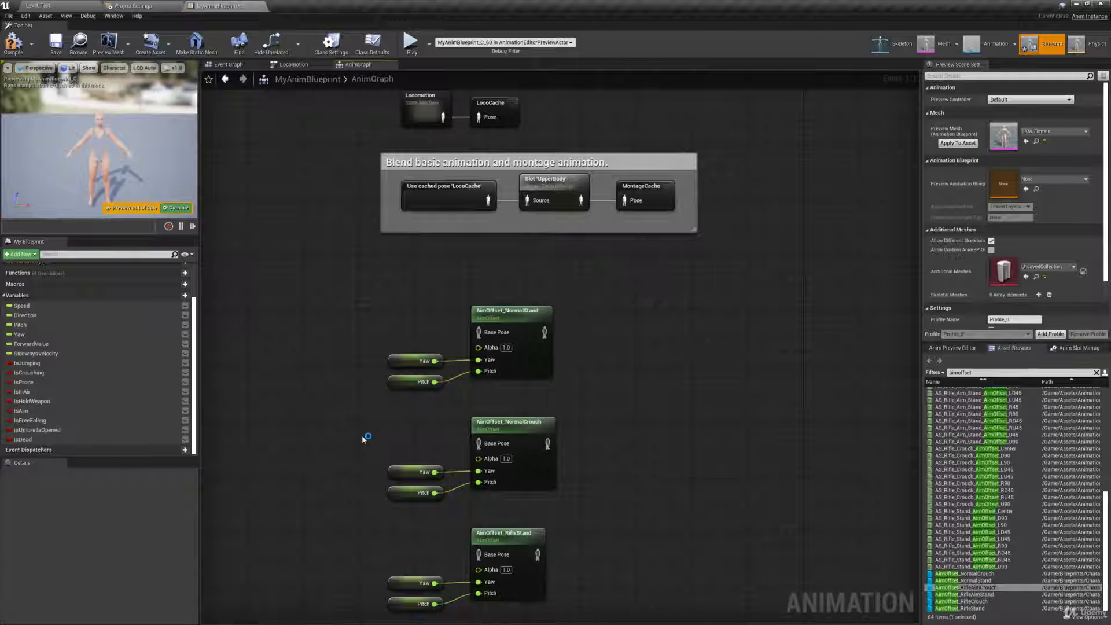
right_click(336, 398)
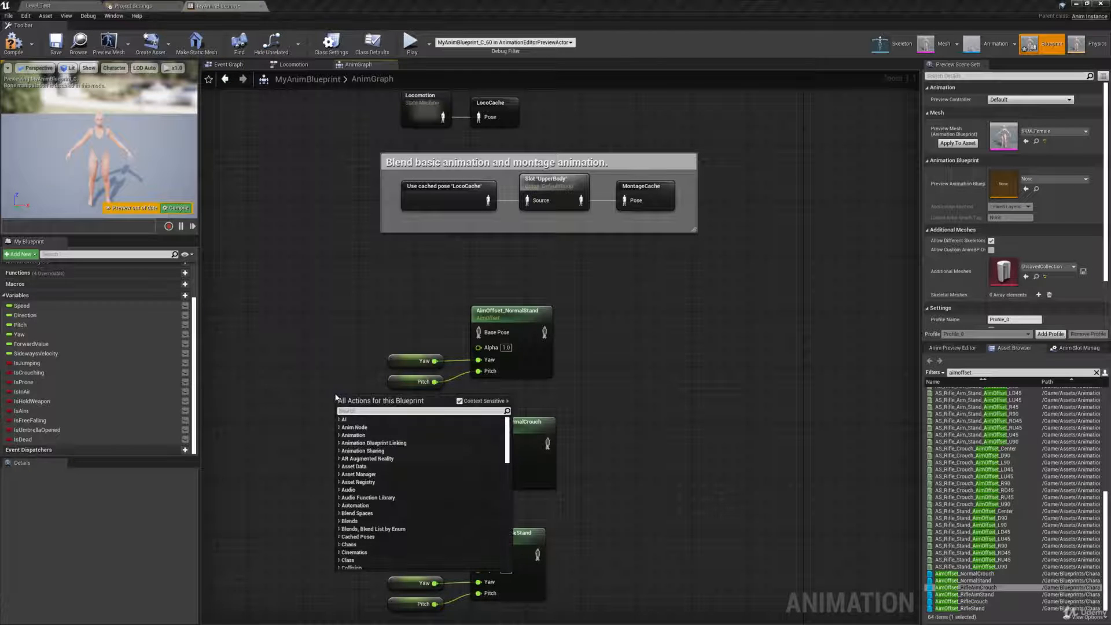
type("use")
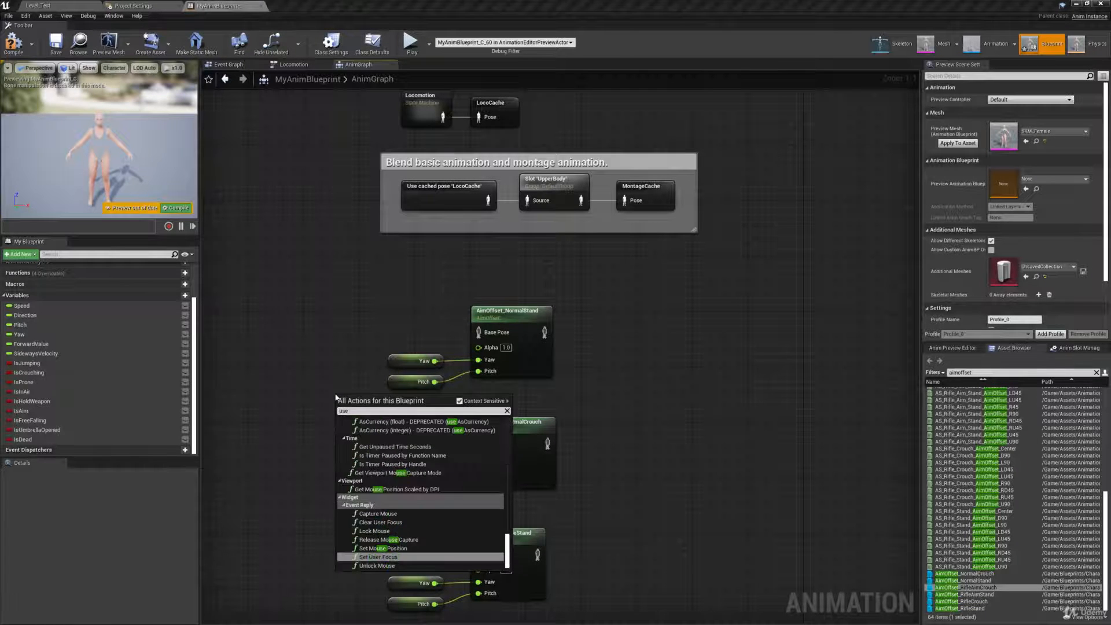
type(" montage")
key("Return")
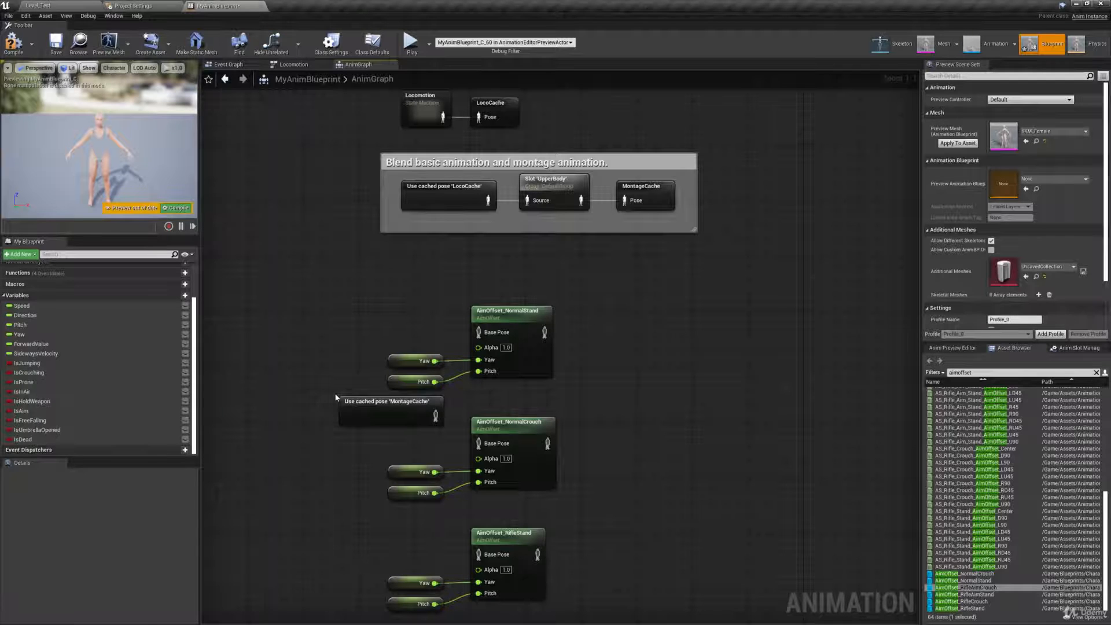
left_click_drag(382, 402, 480, 333)
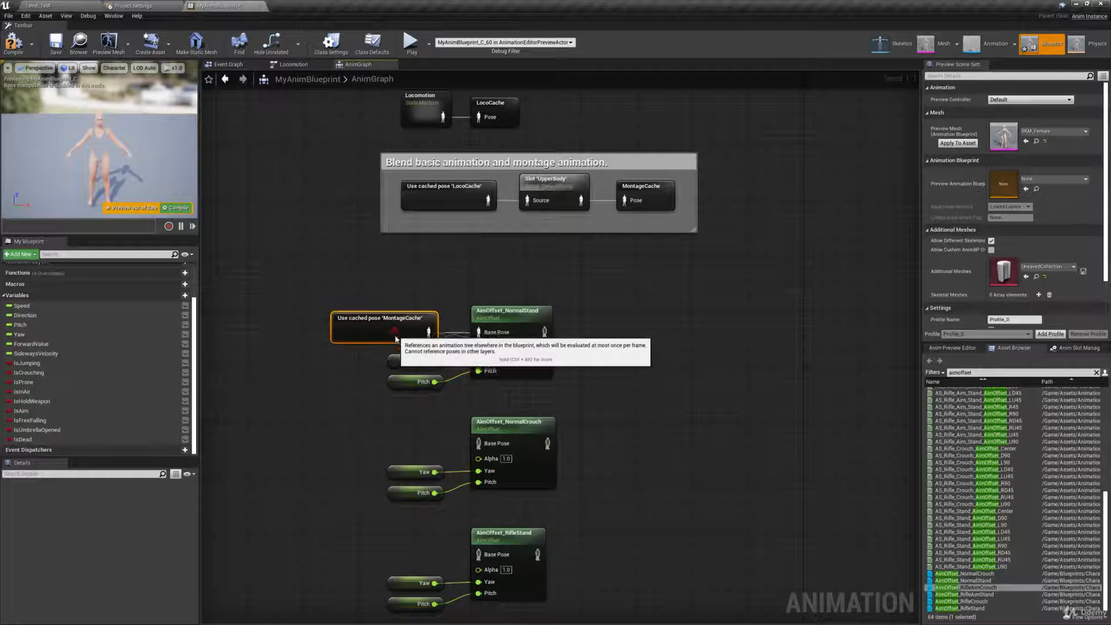
left_click_drag(394, 330, 401, 337)
Duplicate the cached MontageCache pose node and connect the copies to the Base Pose of AimOffset_NormalCrouch and AimOffset_RifleStand
right_click_drag(364, 436, 368, 312)
key("ctrl+c")
key("ctrl+v")
left_click_drag(429, 327, 429, 320)
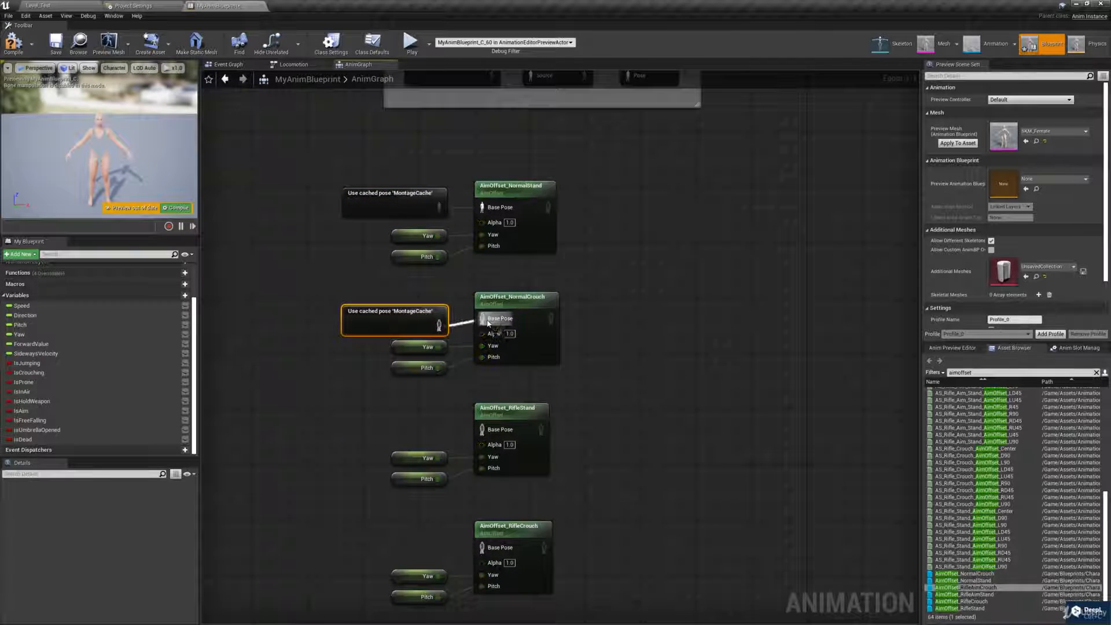
right_click_drag(383, 406, 397, 340)
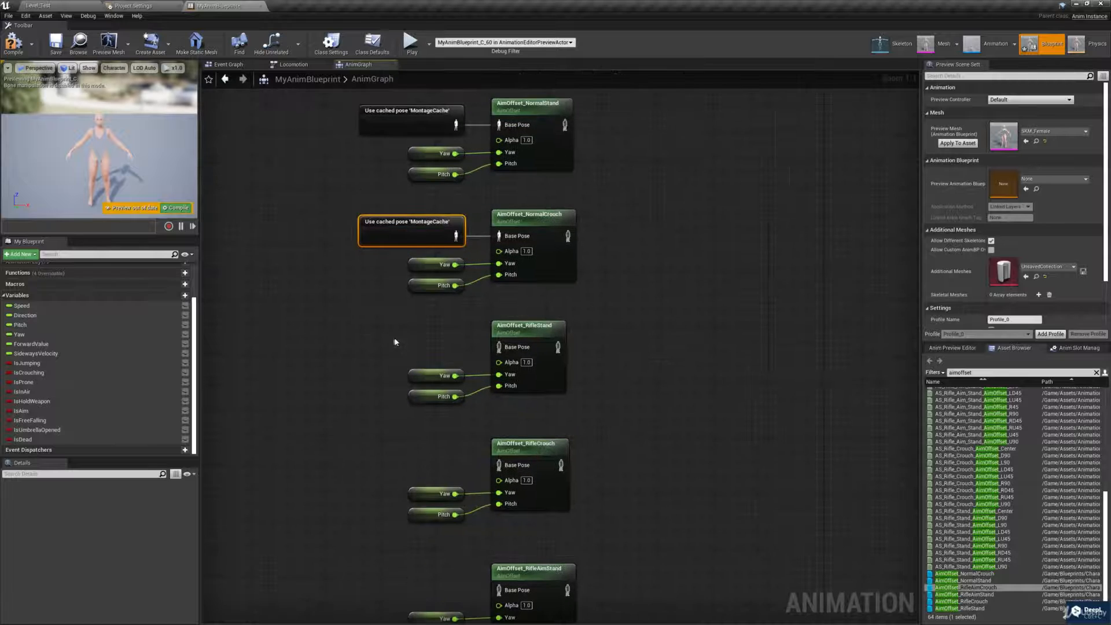
key("ctrl+v")
left_click_drag(430, 344, 499, 347)
Paste cached MontageCache pose nodes for AimOffset_RifleCrouch, AimOffset_RifleAimStand and AimOffset_RifleAimCrouch and connect each to the Base Pose input
right_click_drag(411, 427, 418, 342)
key("ctrl+v")
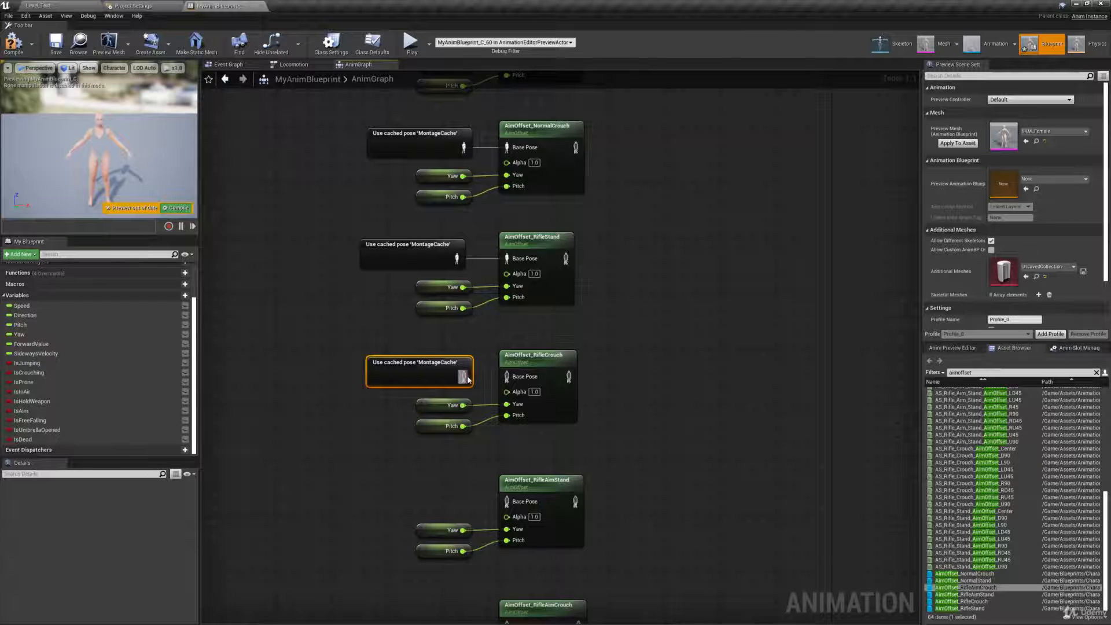
left_click_drag(464, 377, 515, 381)
right_click_drag(418, 497, 433, 397)
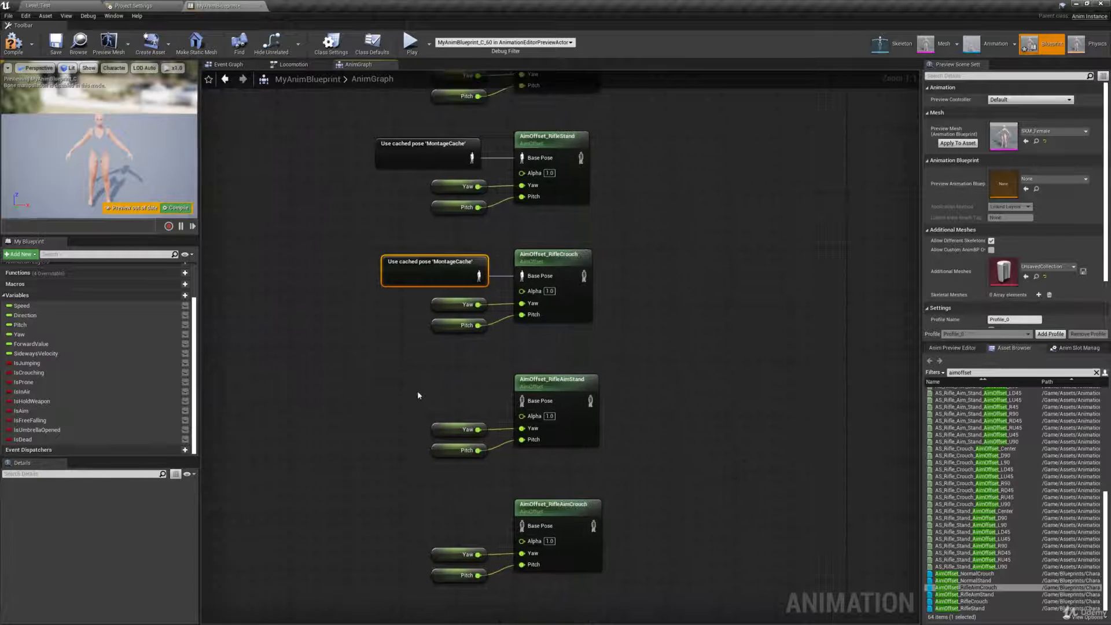
key("ctrl+v")
left_click_drag(442, 400, 428, 393)
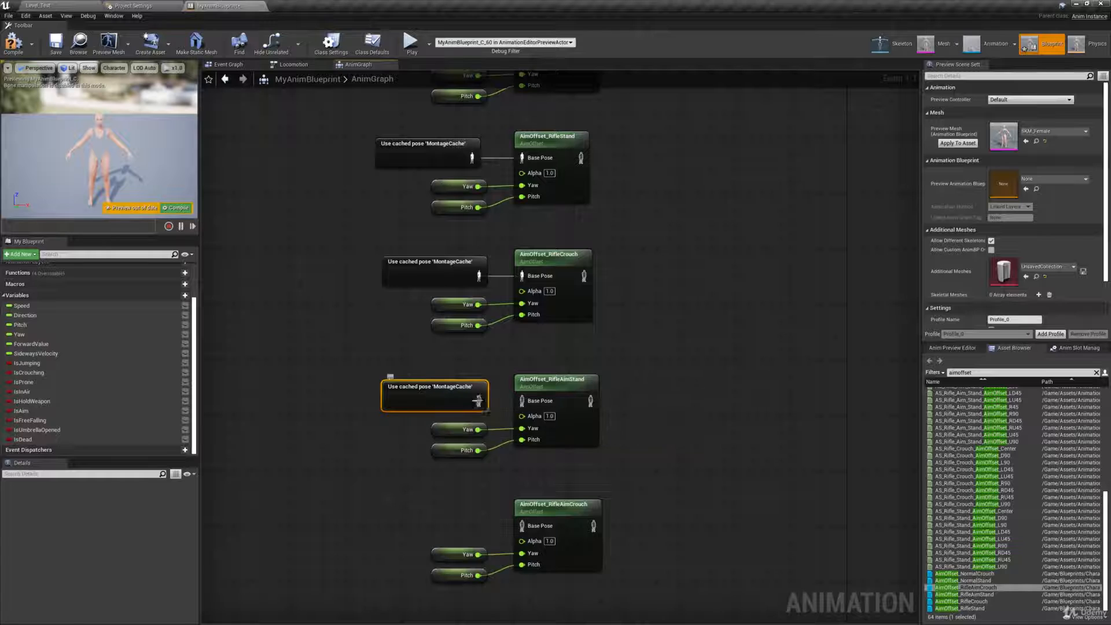
key("ctrl+v")
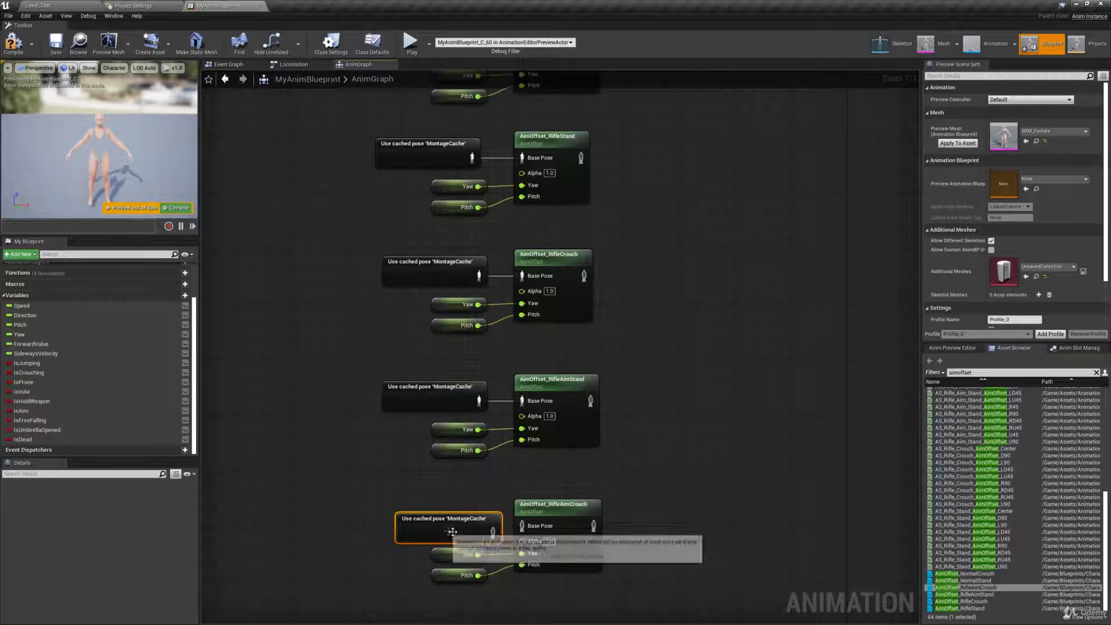
left_click_drag(487, 529, 522, 526)
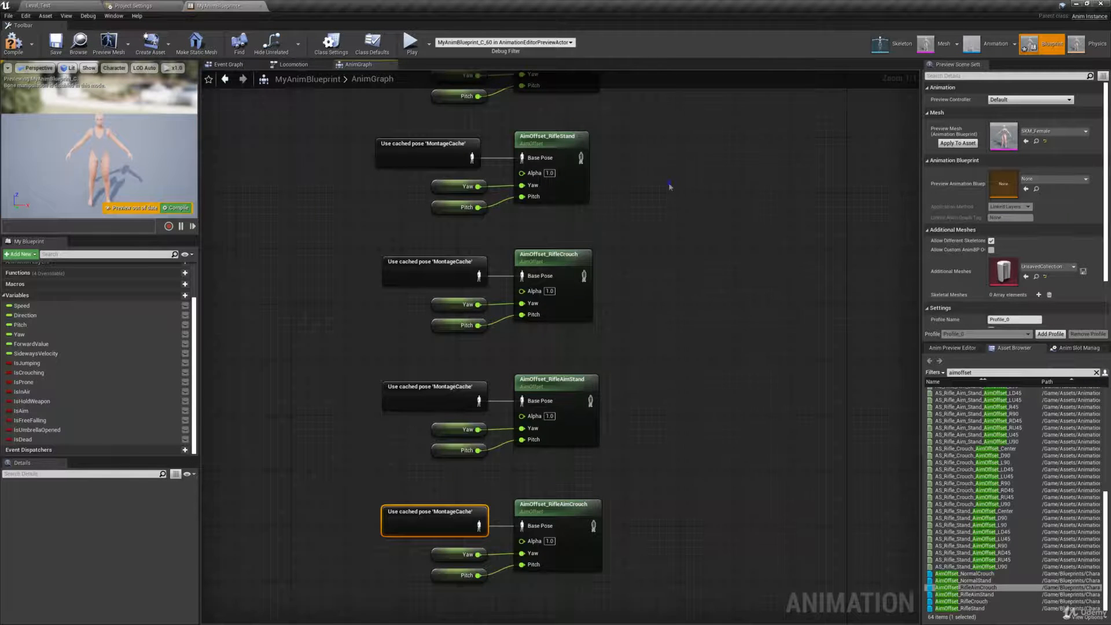
Add a Blend Poses by int node in the empty area beside the aim offset column
right_click_drag(669, 184, 439, 406)
scroll(439, 406, "down", 3)
right_click_drag(439, 330, 476, 377)
scroll(472, 295, "up", 3)
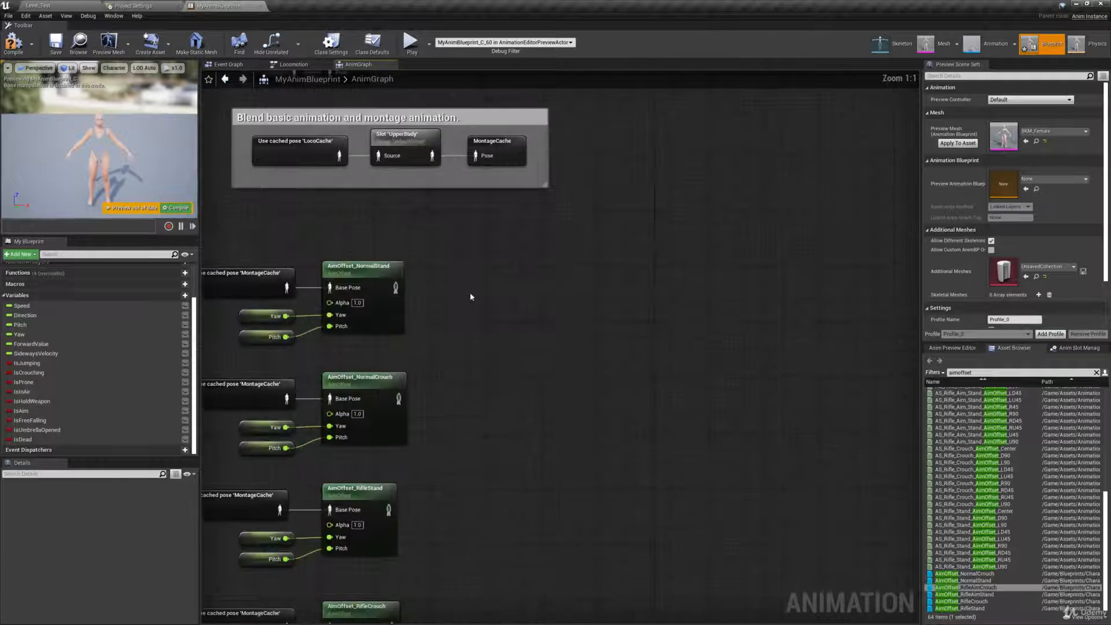
right_click(538, 324)
type("blend")
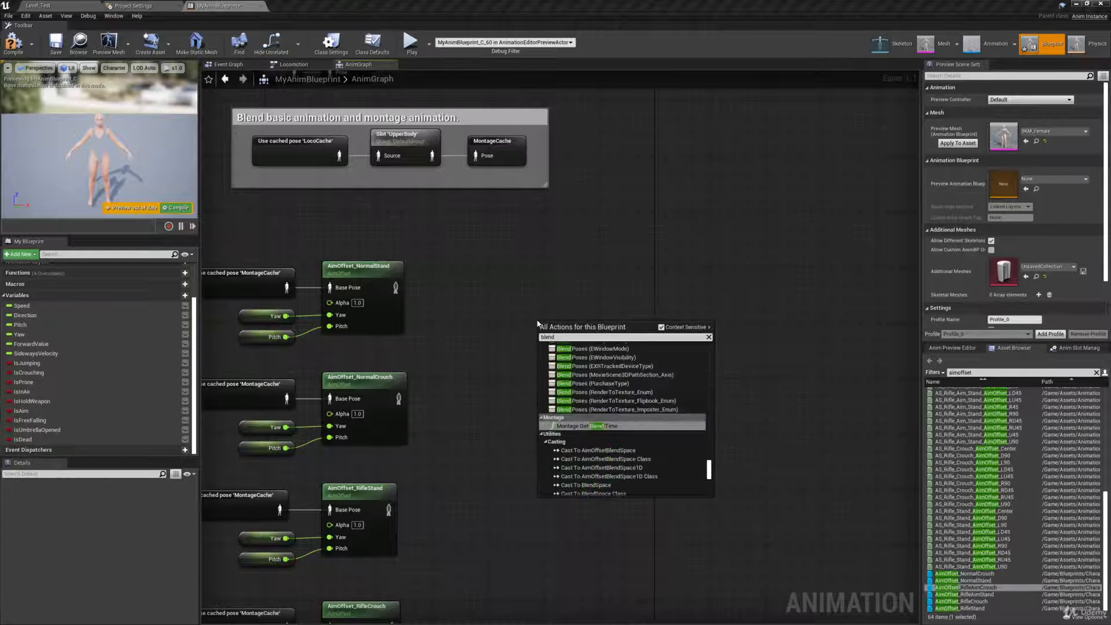
type(" poses by int")
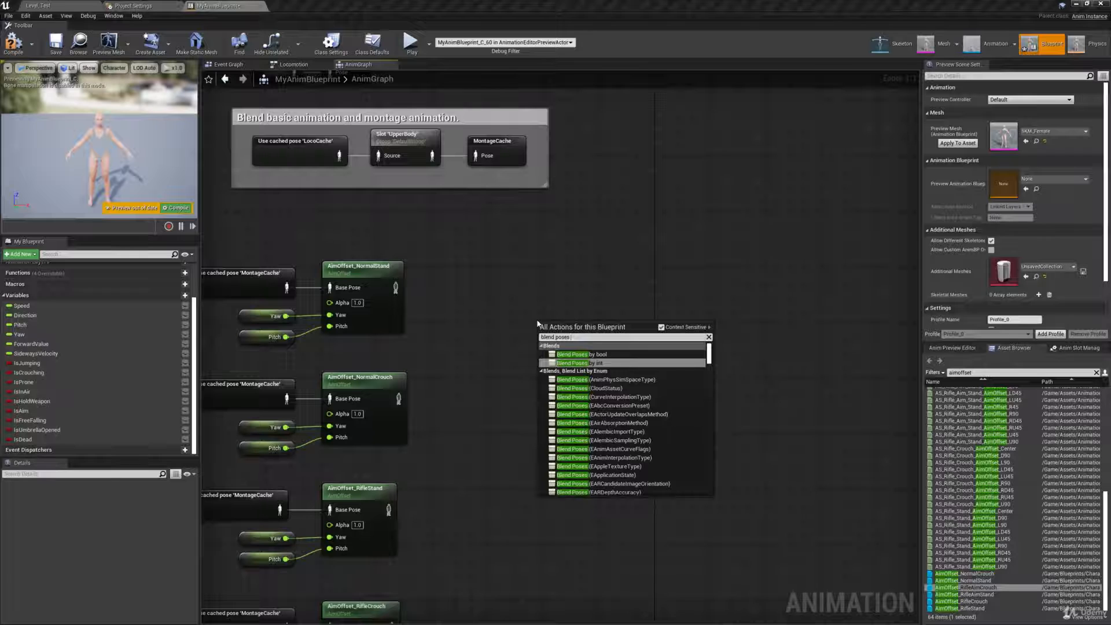
key("Return")
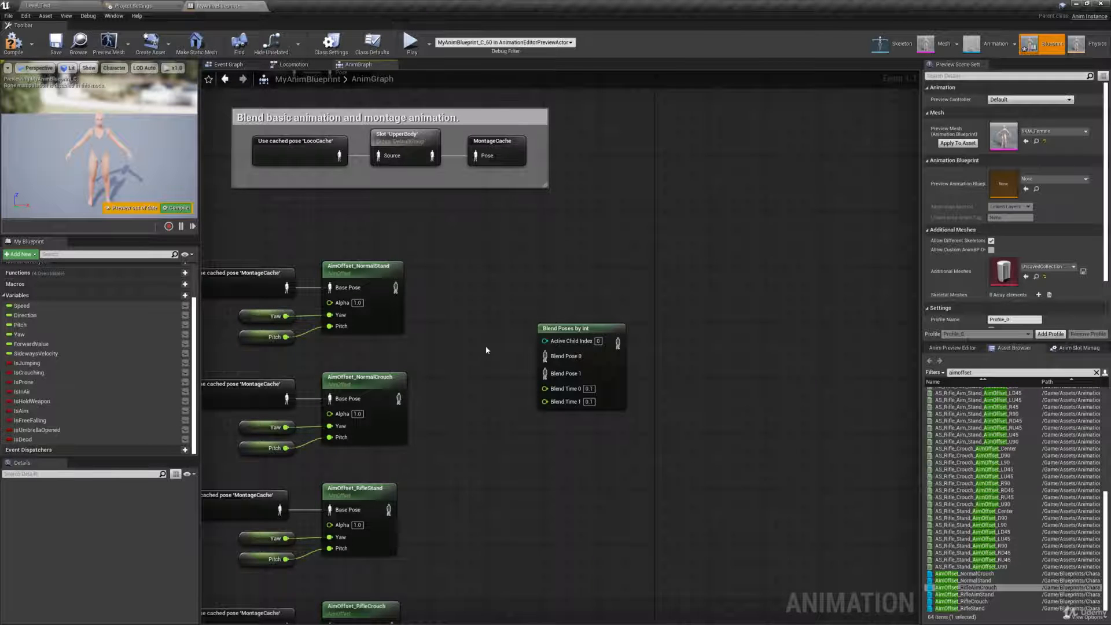
Add five blend pins to the Blend Poses by int node so it offers Blend Pose 0 through 6
right_click(608, 365)
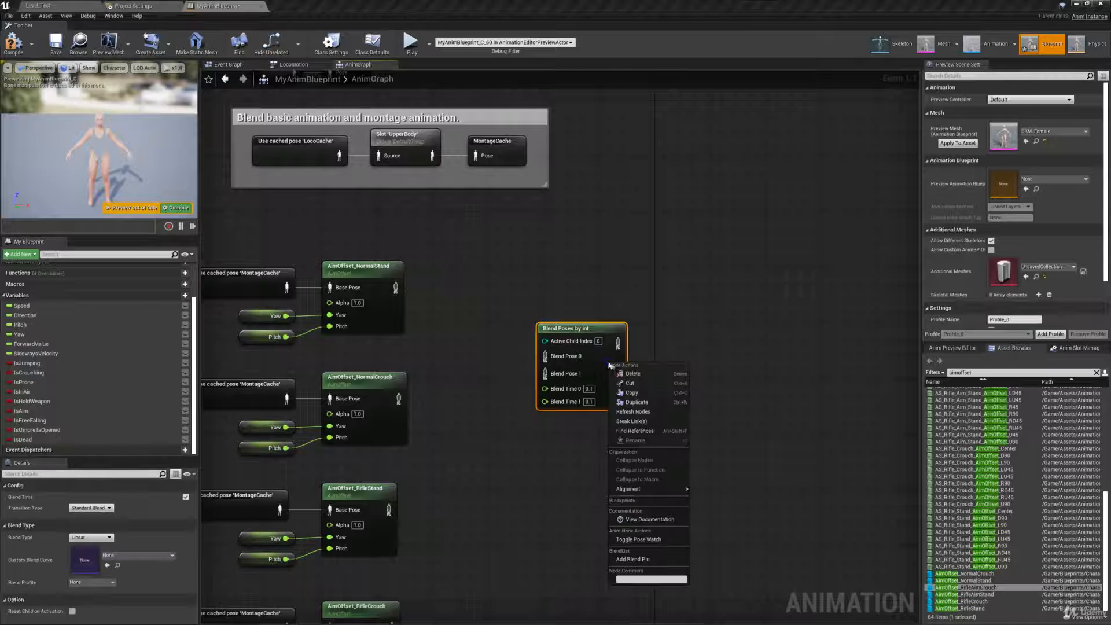
left_click(633, 562)
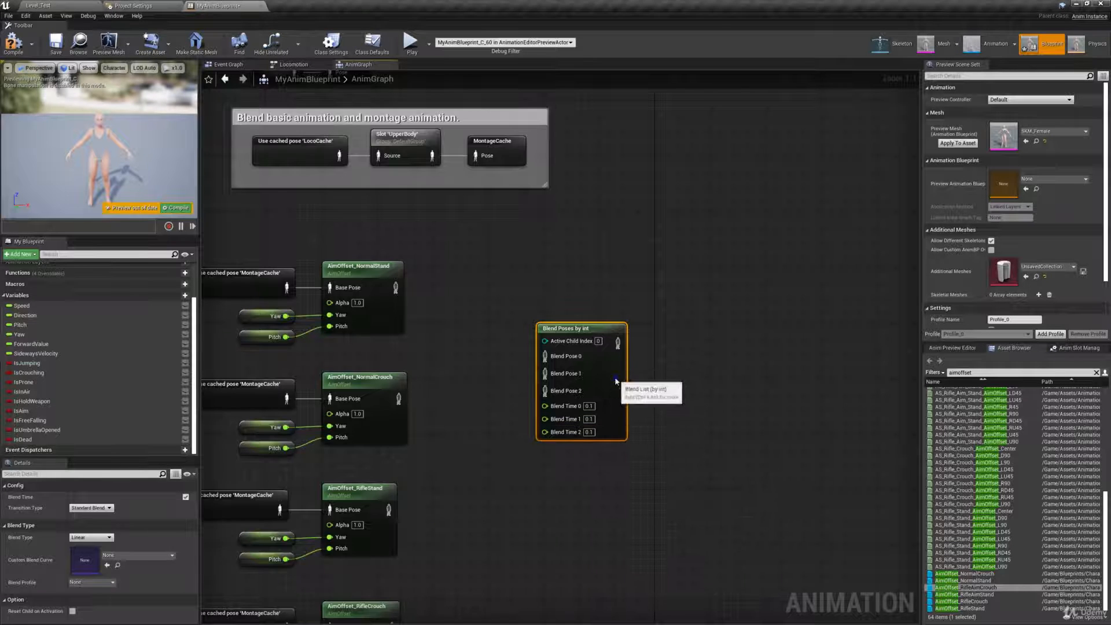
right_click(615, 379)
left_click(658, 577)
right_click(609, 381)
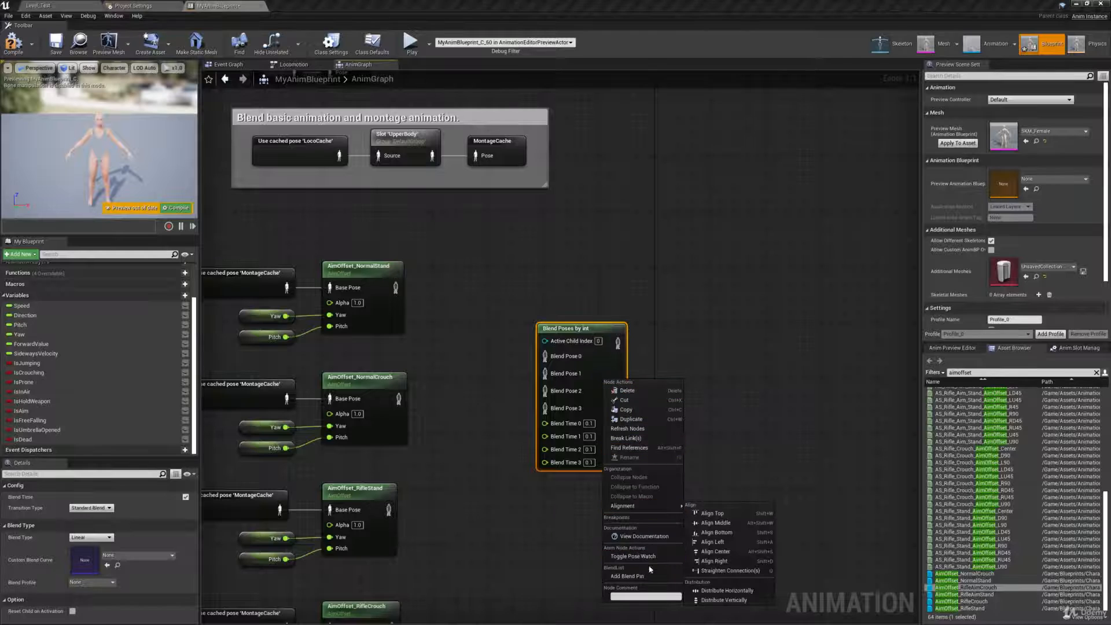
left_click(653, 575)
right_click(611, 382)
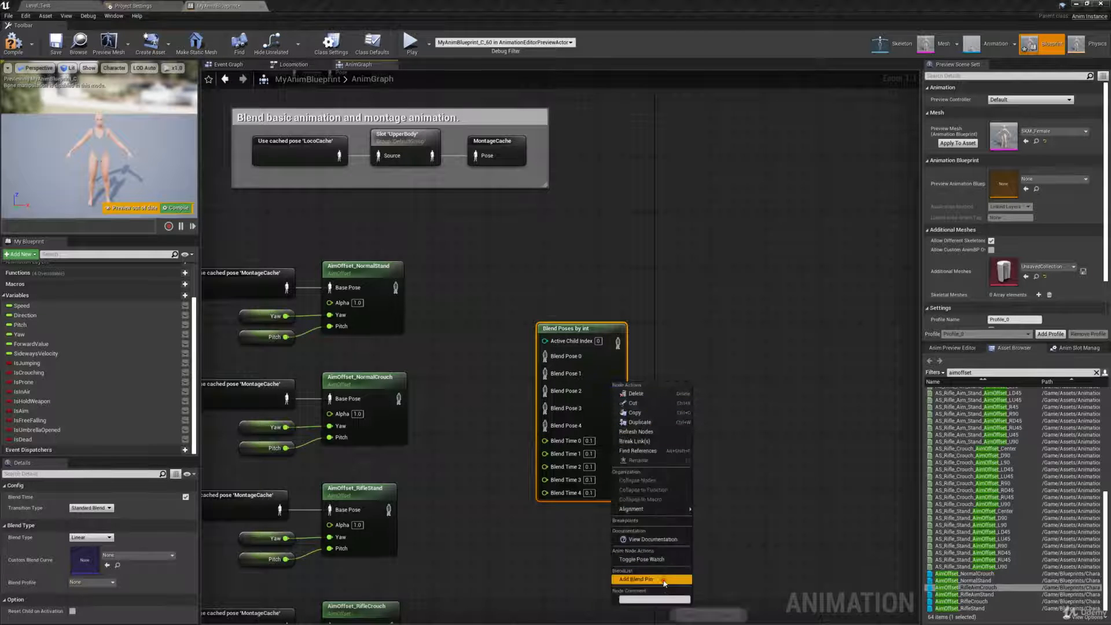
left_click(649, 577)
right_click(609, 404)
left_click(657, 377)
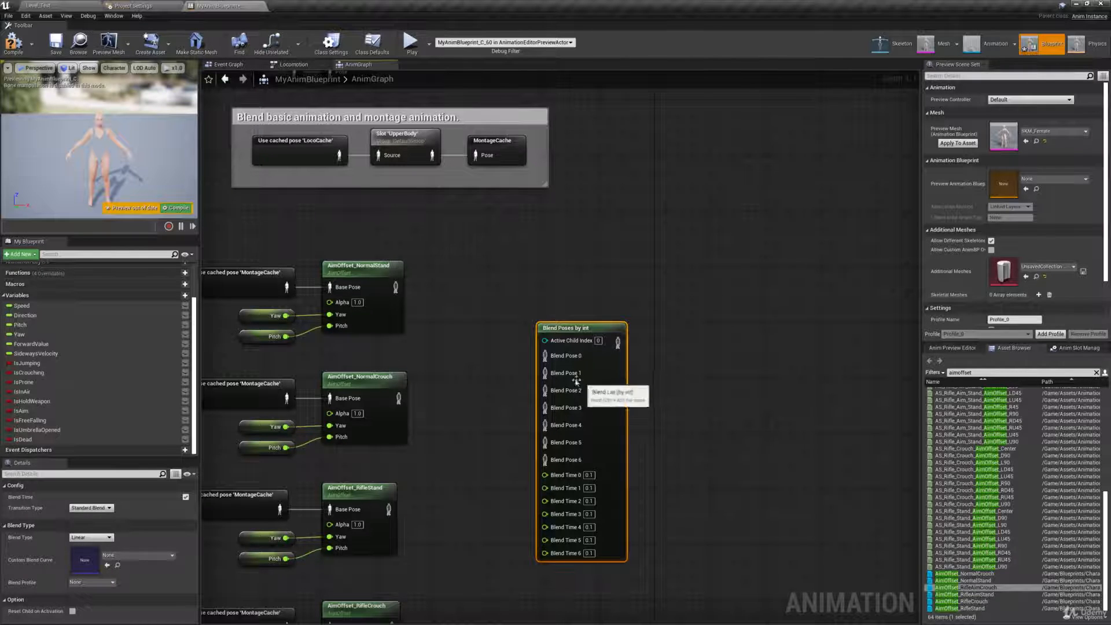
Connect AimOffset_NormalStand to Blend Pose 1 and a copied MontageCache pose node to Blend Pose 0, repositioning the blend and copied nodes
left_click_drag(544, 373, 394, 287)
left_click_drag(577, 334, 543, 250)
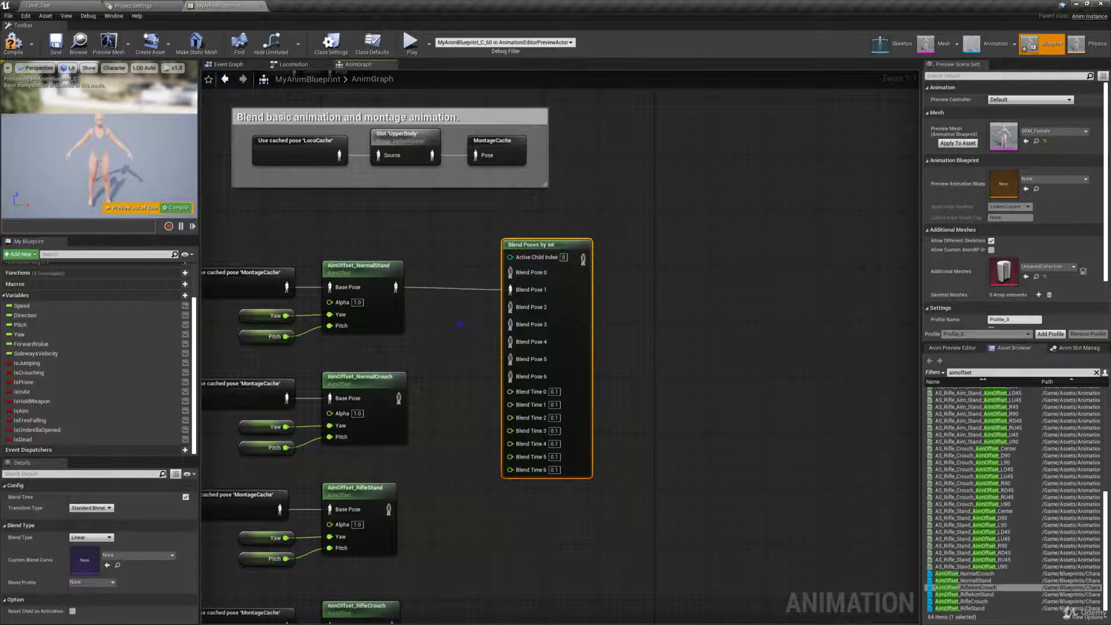
right_click_drag(379, 312, 471, 307)
left_click(357, 270)
key("ctrl+c")
key("ctrl+v")
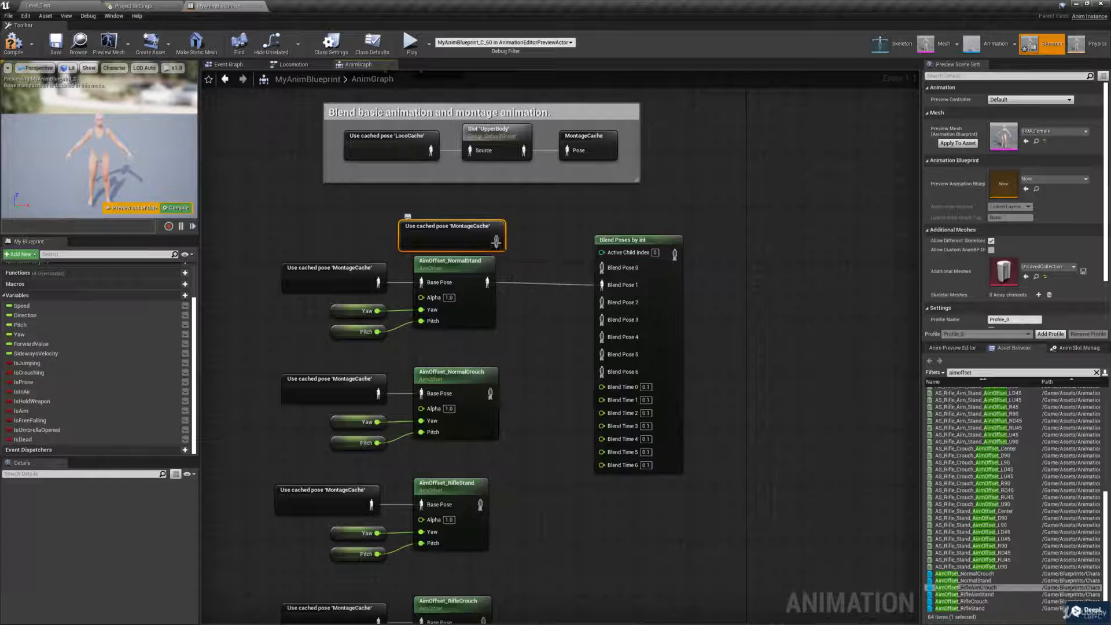
left_click_drag(496, 240, 593, 266)
left_click_drag(472, 235, 745, 281)
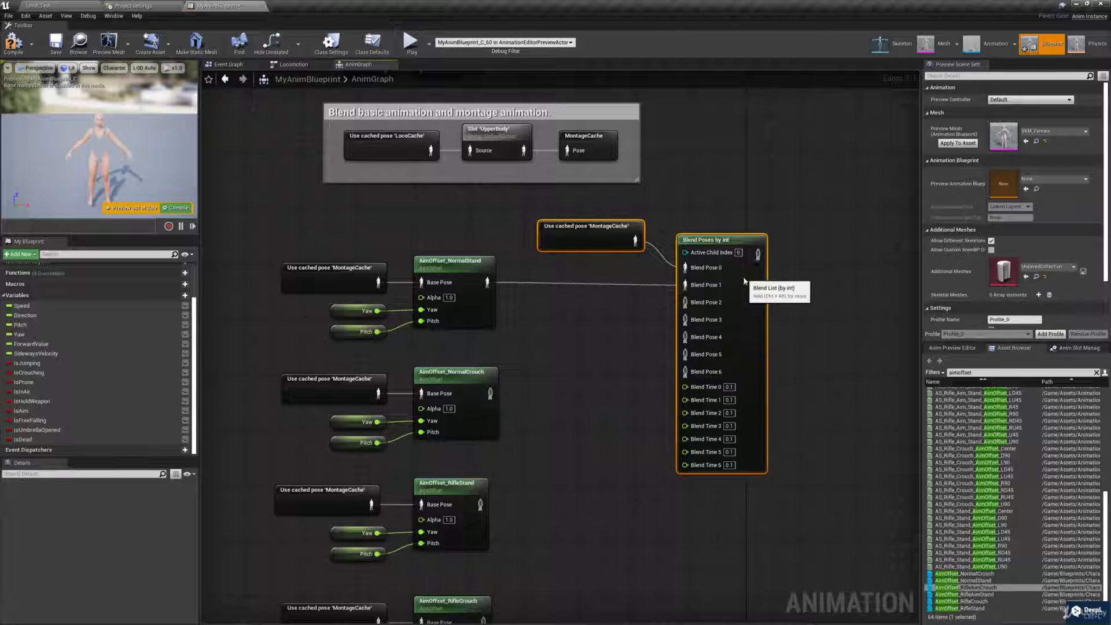
left_click(579, 240)
left_click_drag(565, 238, 563, 252)
Connect the NormalCrouch, RifleStand, RifleCrouch, RifleAimStand and RifleAimCrouch aim offset outputs to Blend Pose 2 through 6 in that order
left_click_drag(491, 394, 480, 504)
left_click_drag(685, 337, 486, 538)
scroll(570, 538, "down", 1)
scroll(569, 534, "down", 1)
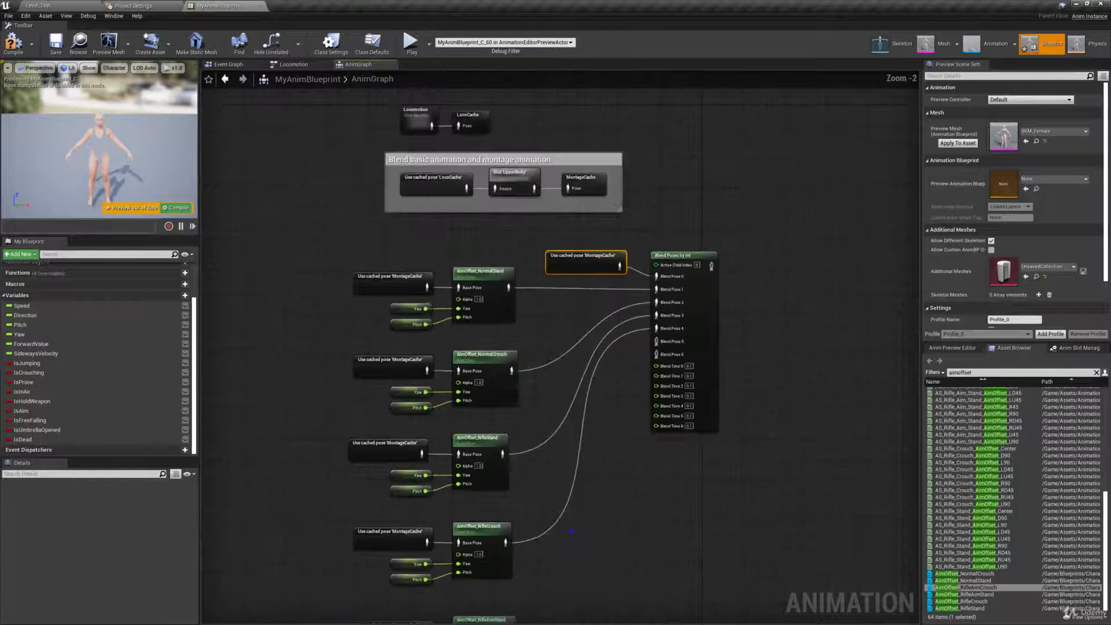
right_click_drag(569, 535, 566, 373)
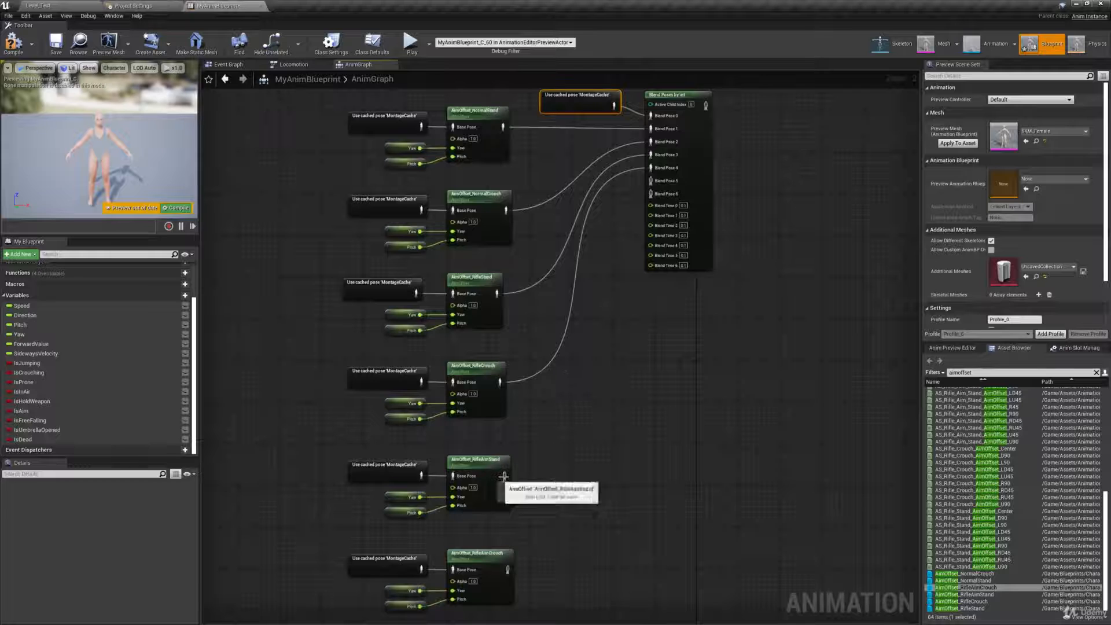
left_click_drag(505, 475, 570, 576)
Add reroute points on the wires leaving the AimOffset_RifleAimCrouch and AimOffset_RifleAimStand nodes
double_click(537, 570)
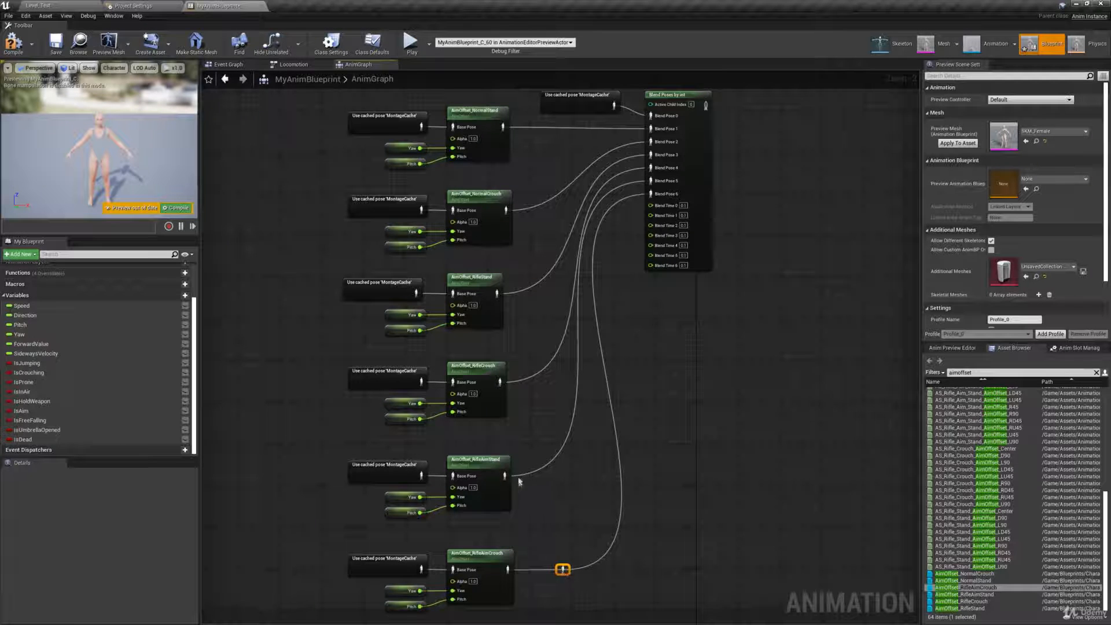
double_click(527, 475)
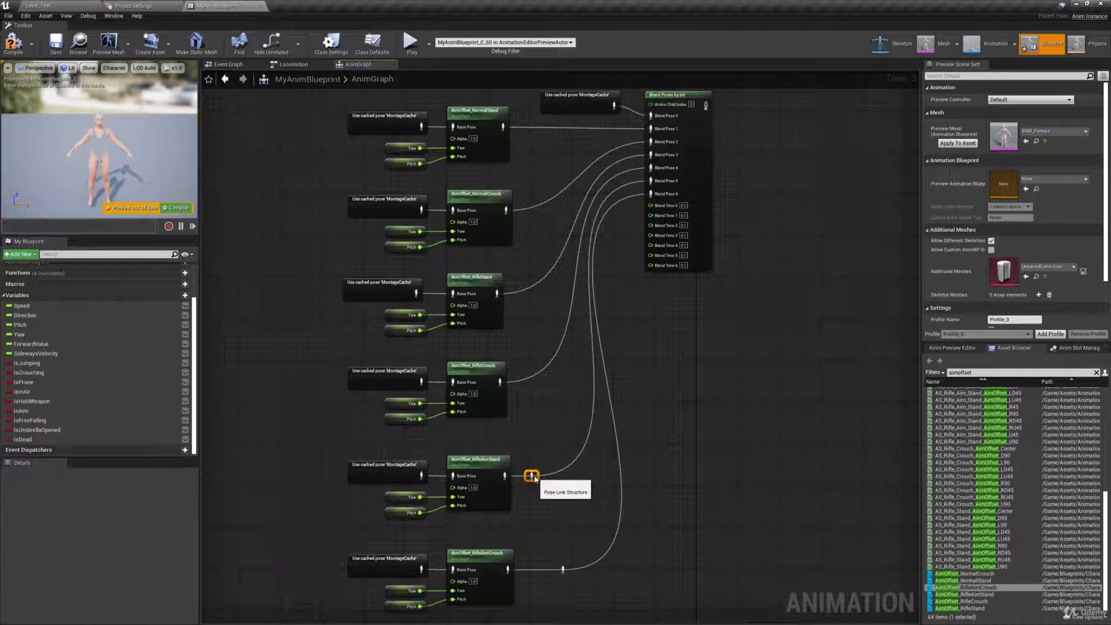
left_click(552, 384)
Create a new variable named AimOffsetType and set its type to Integer
right_click_drag(558, 380, 539, 538)
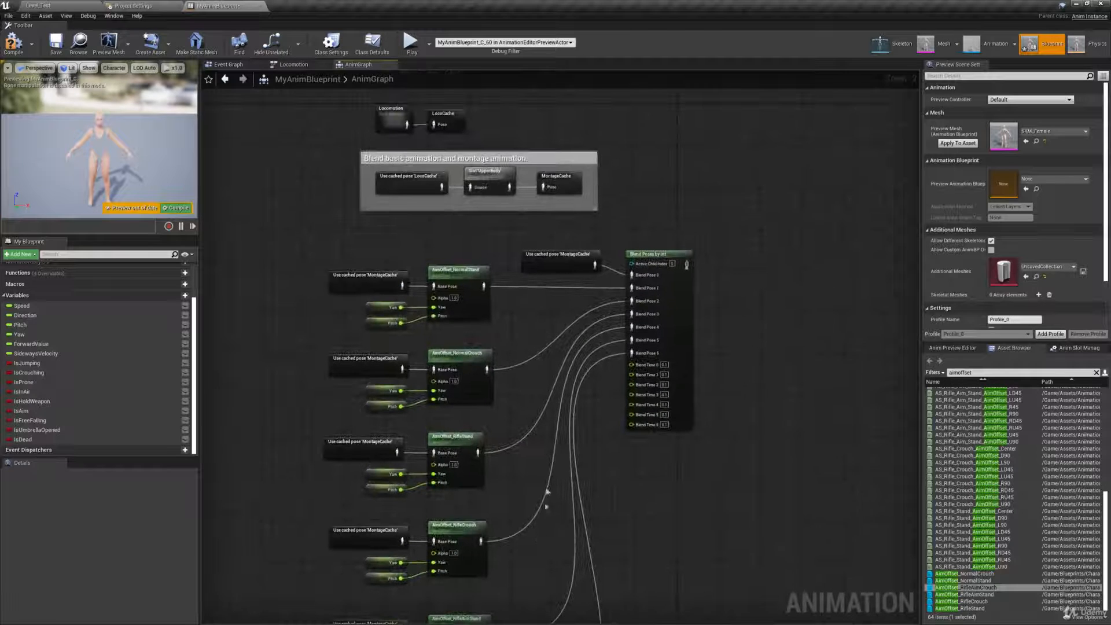
scroll(549, 321, "up", 2)
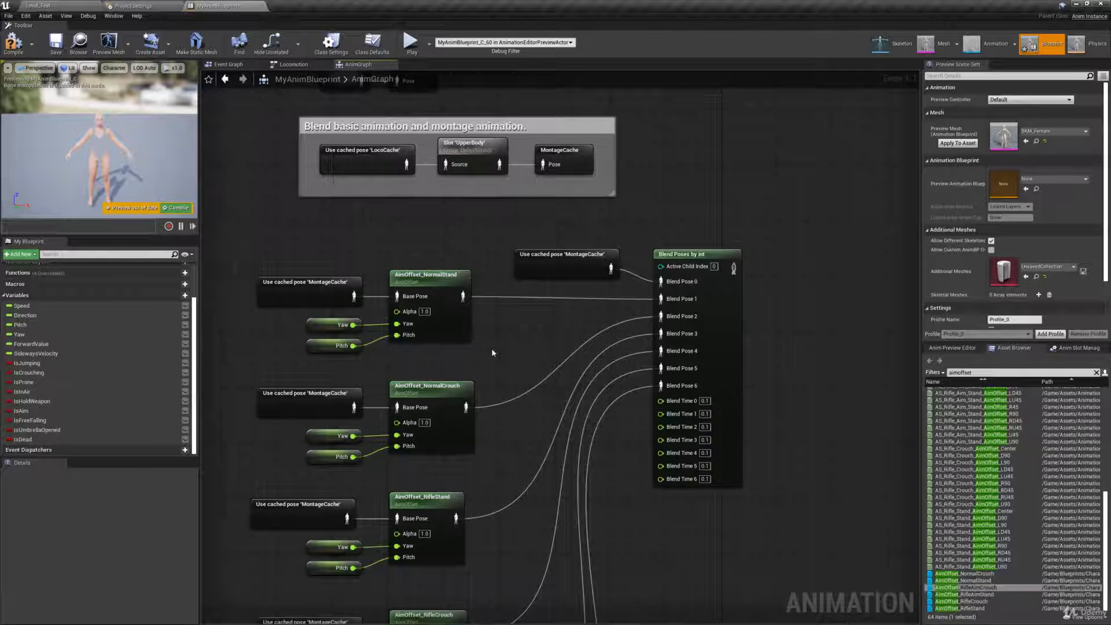
left_click(188, 296)
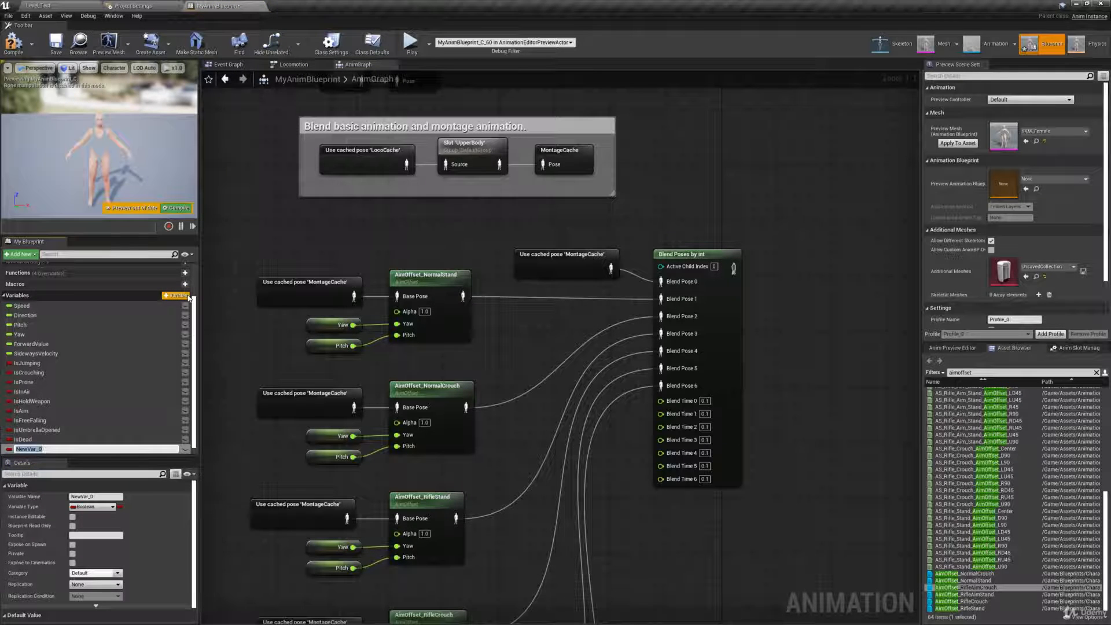
type("AimOffsetType")
key("Return")
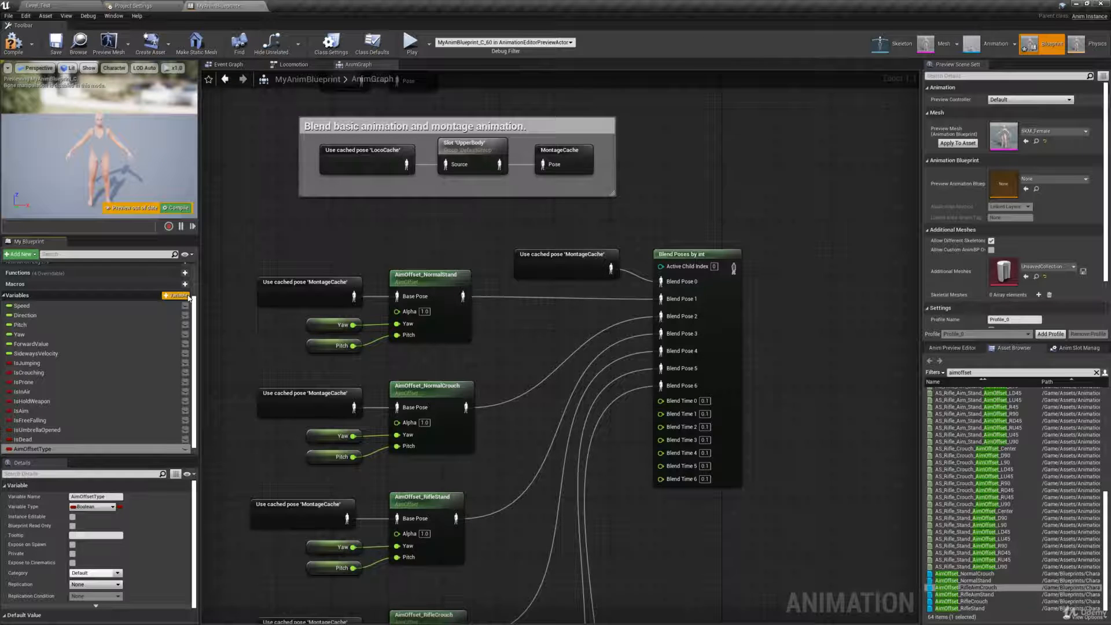
left_click(93, 506)
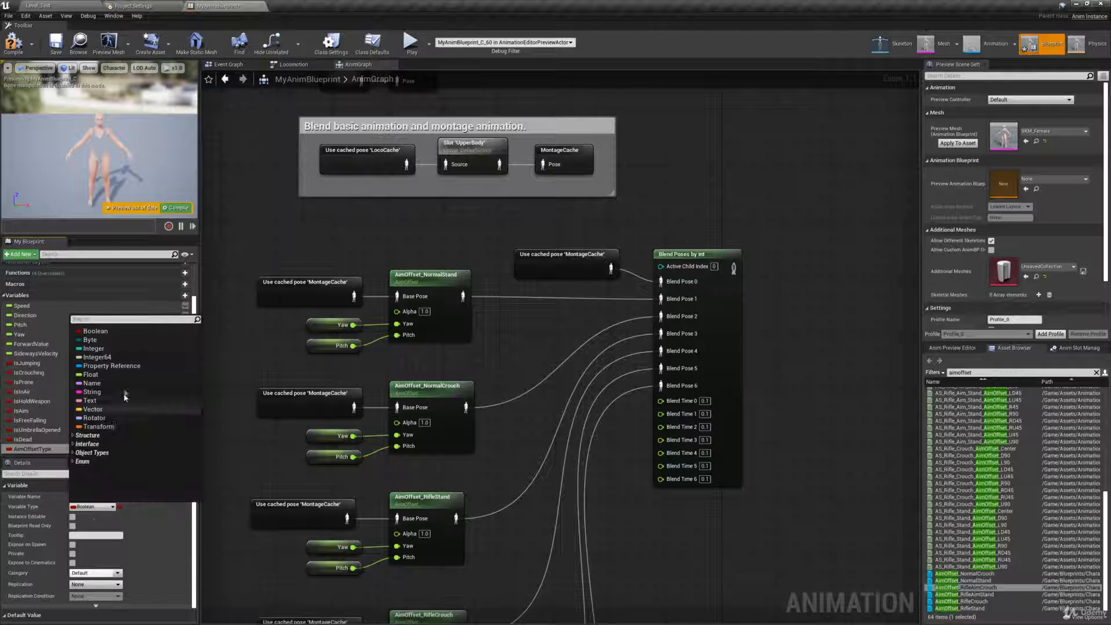
left_click(113, 348)
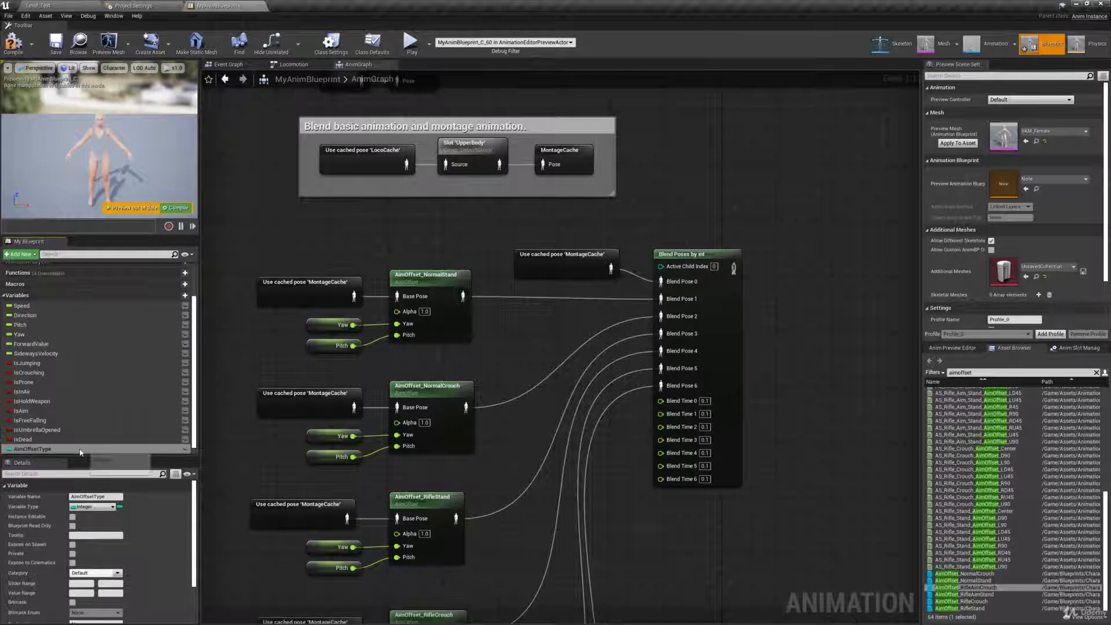
Connect the AimOffsetType variable to the blend node's Active Child Index and place its getter above the MontageCache pose node
left_click_drag(32, 448, 631, 251)
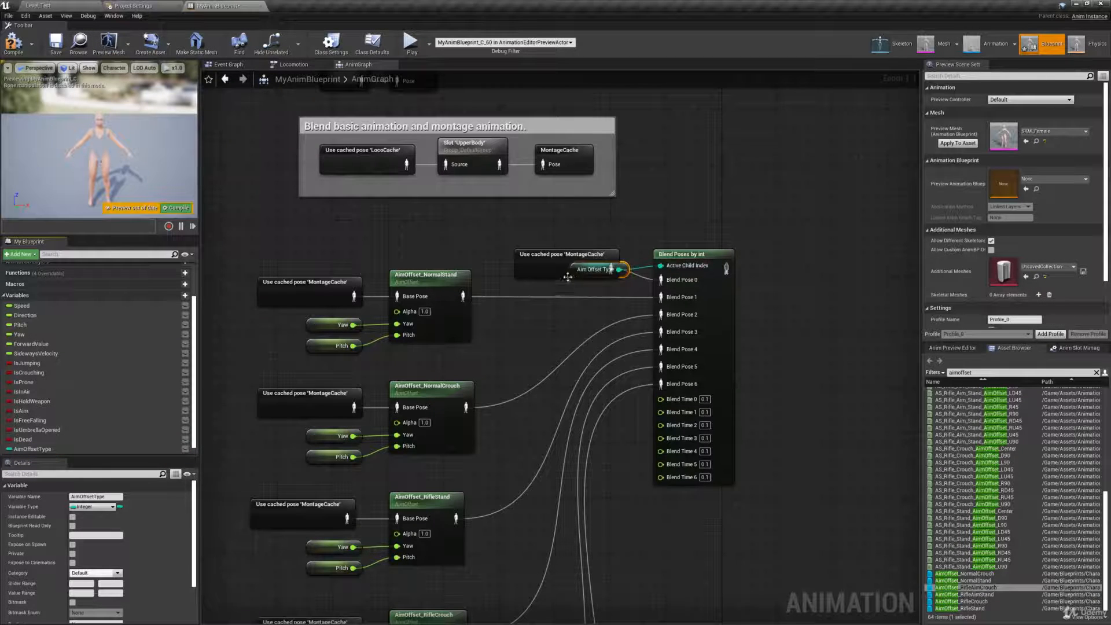
left_click_drag(576, 275, 565, 239)
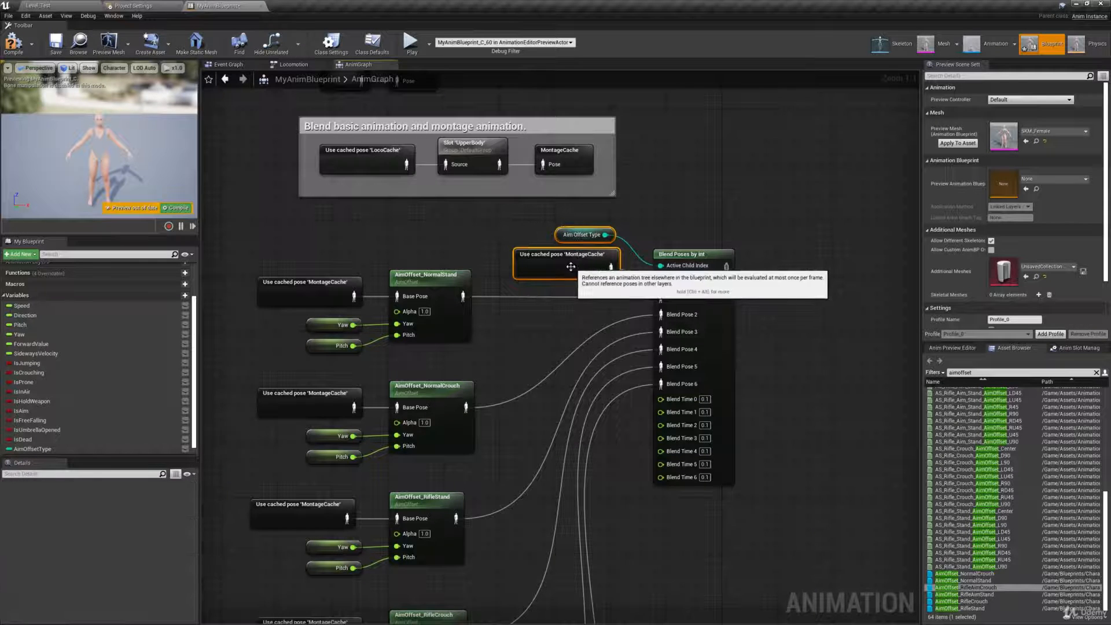
left_click(555, 295)
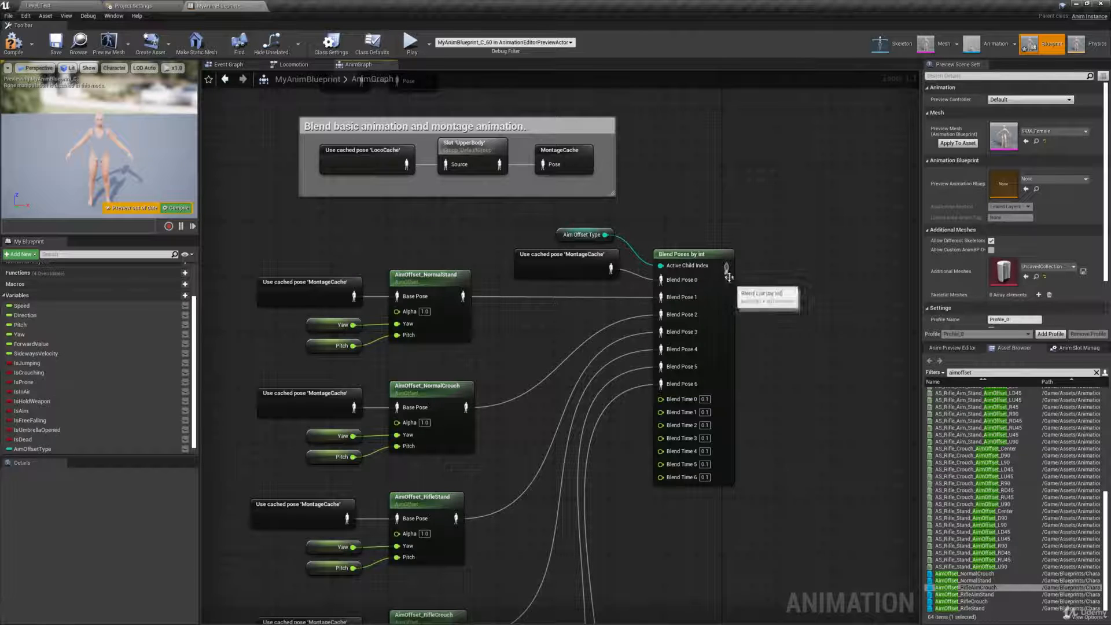
Save the Blend Poses by int output to a new cached pose named AimOffsetCache, aligned beside the blend node
left_click_drag(727, 267, 771, 266)
type("cache")
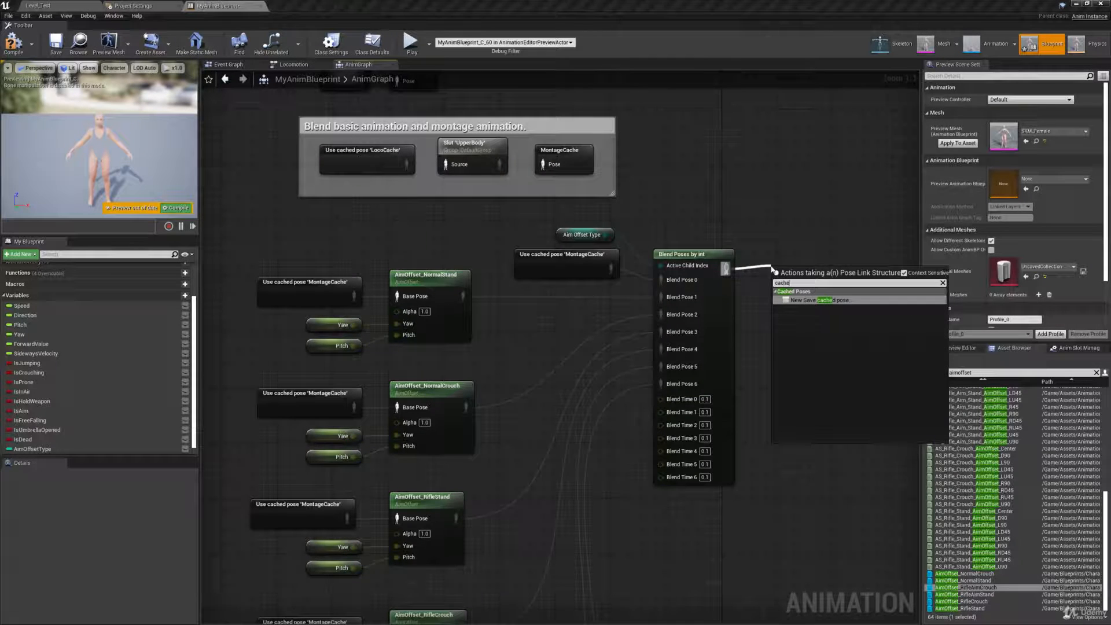
key("Return")
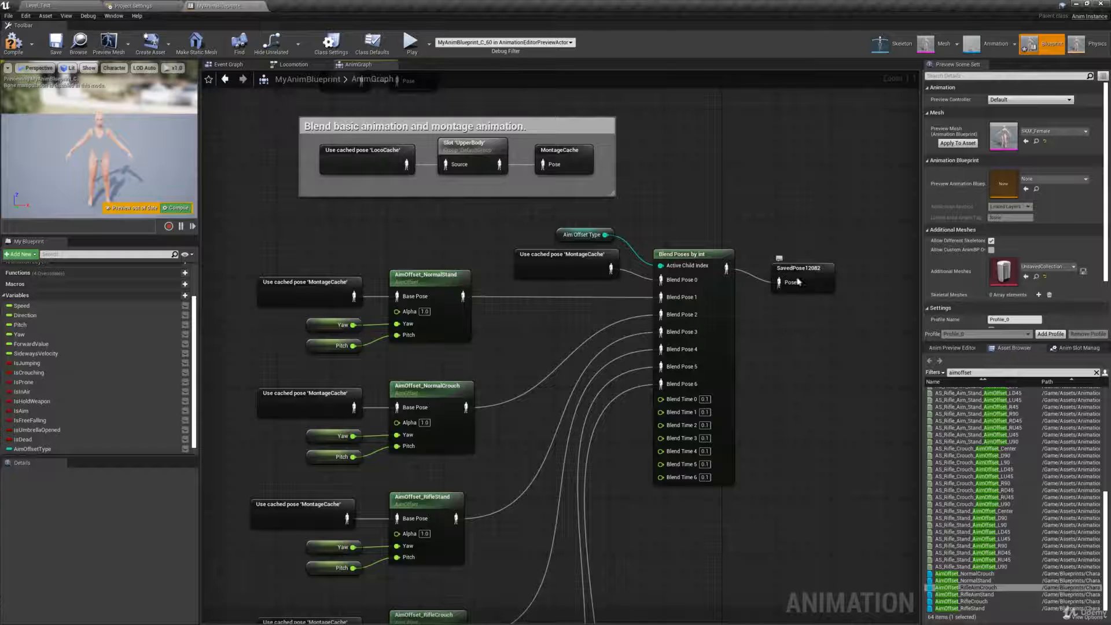
left_click(805, 263)
double_click(803, 256)
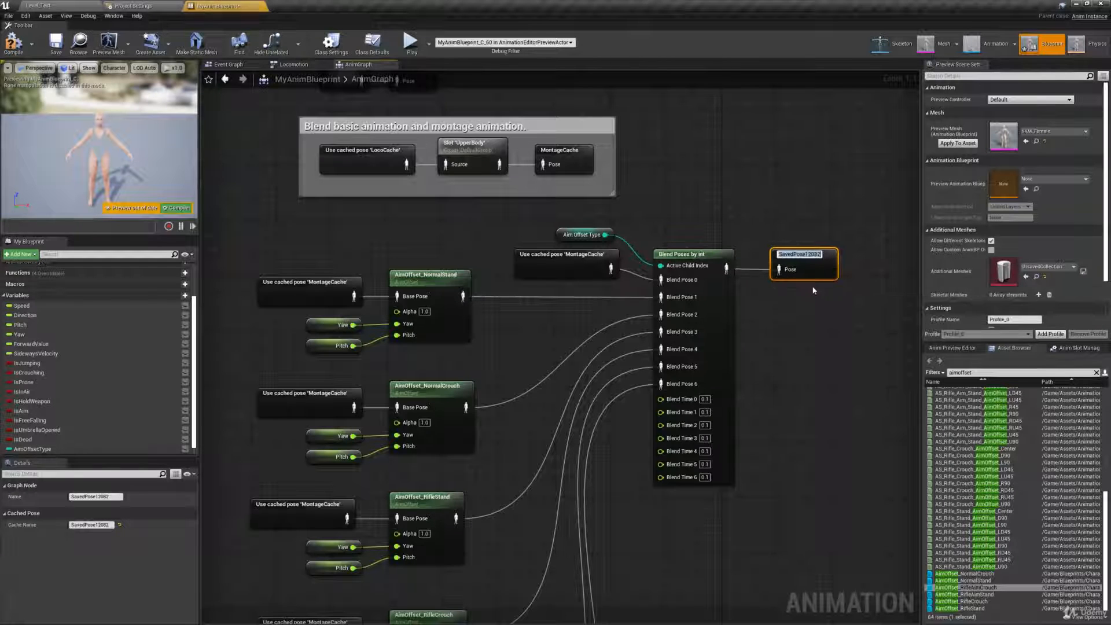
type("Aim")
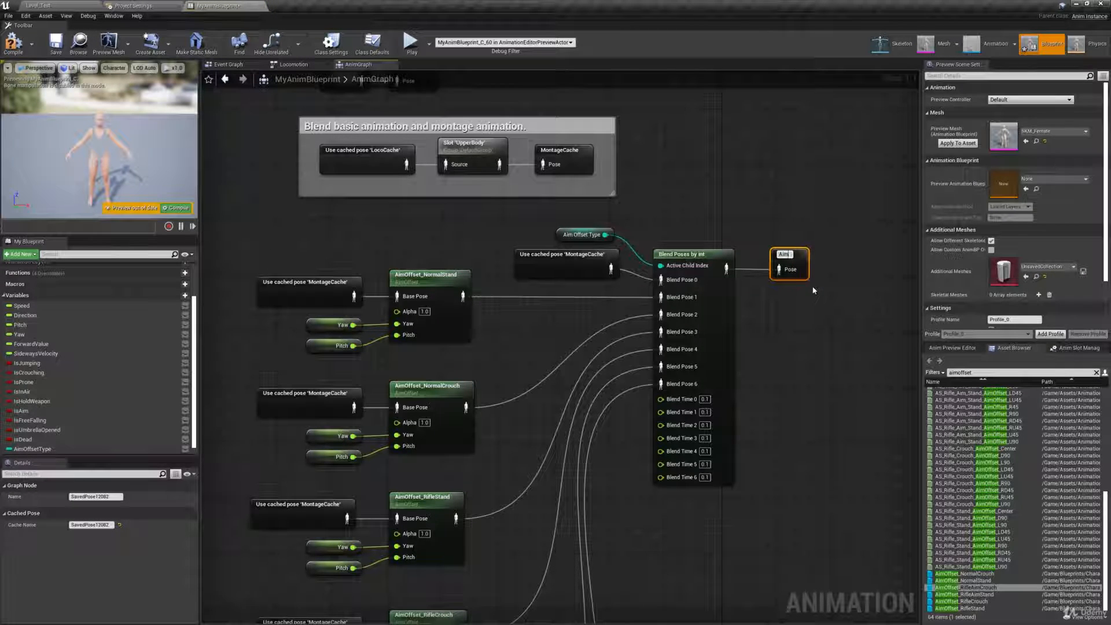
type("Offset")
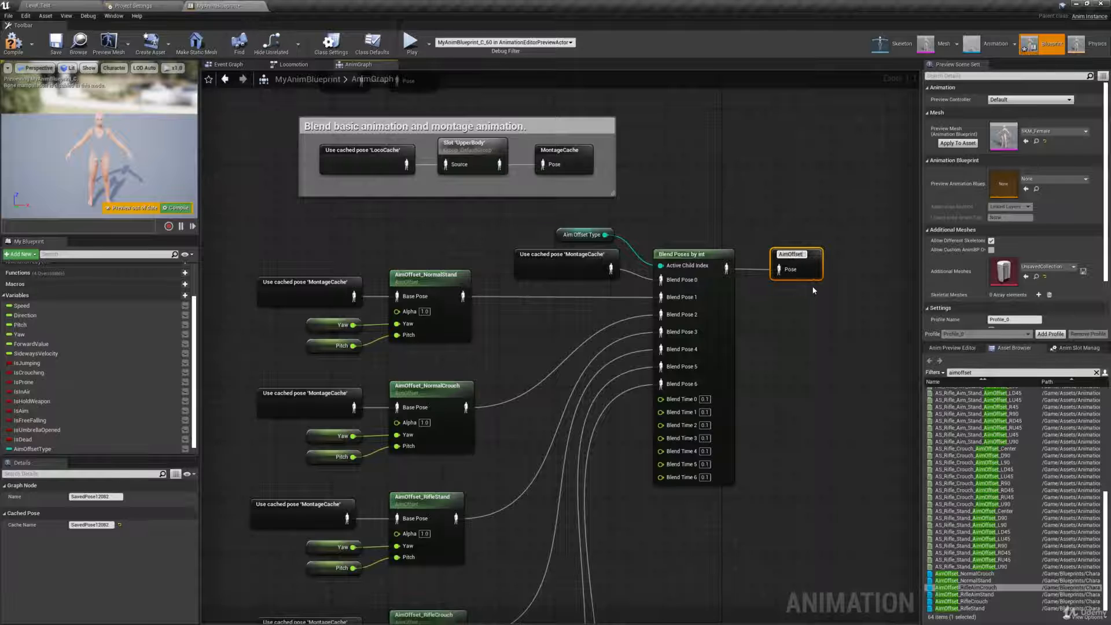
type("Cache")
key("Return")
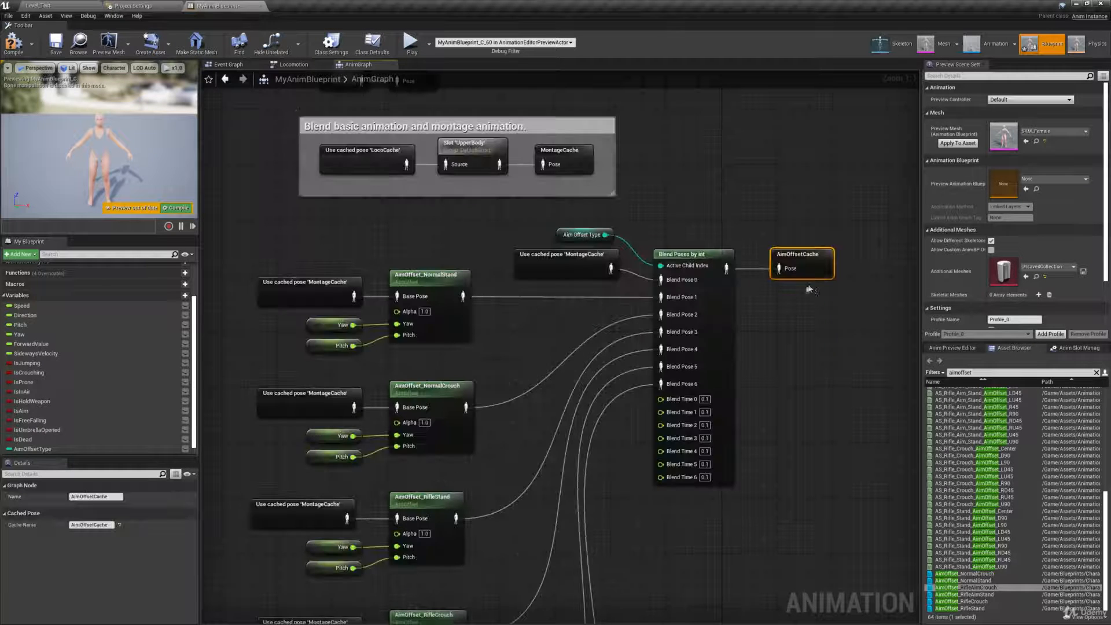
Enclose all aim offset nodes, the int blend and AimOffsetCache in a comment box titled "Blend AimOffset."
scroll(809, 289, "down", 4)
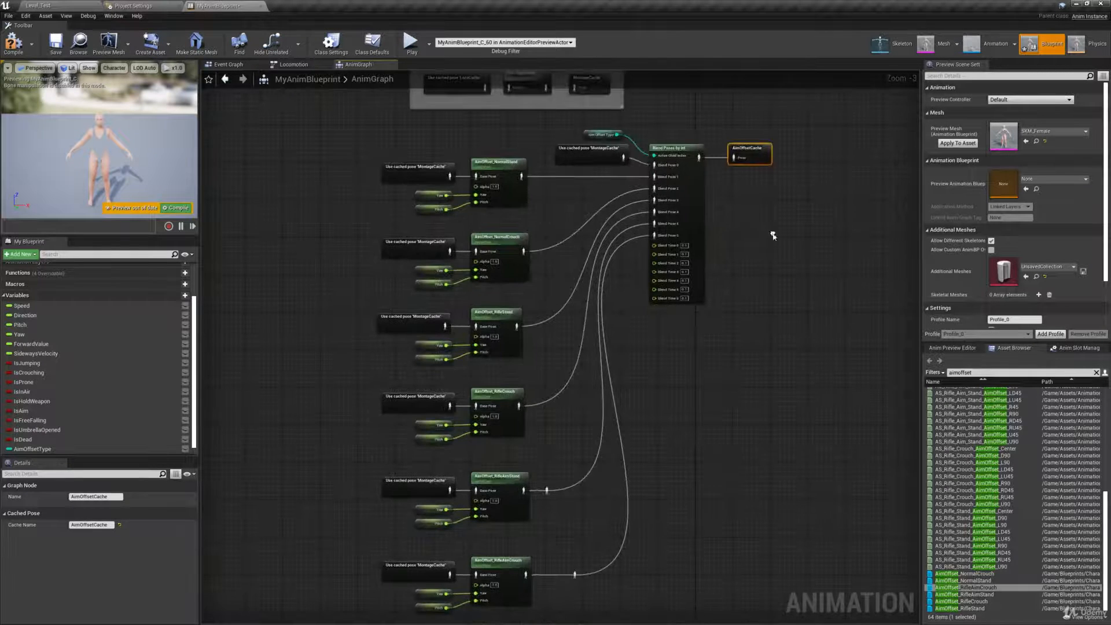
left_click_drag(359, 131, 783, 599)
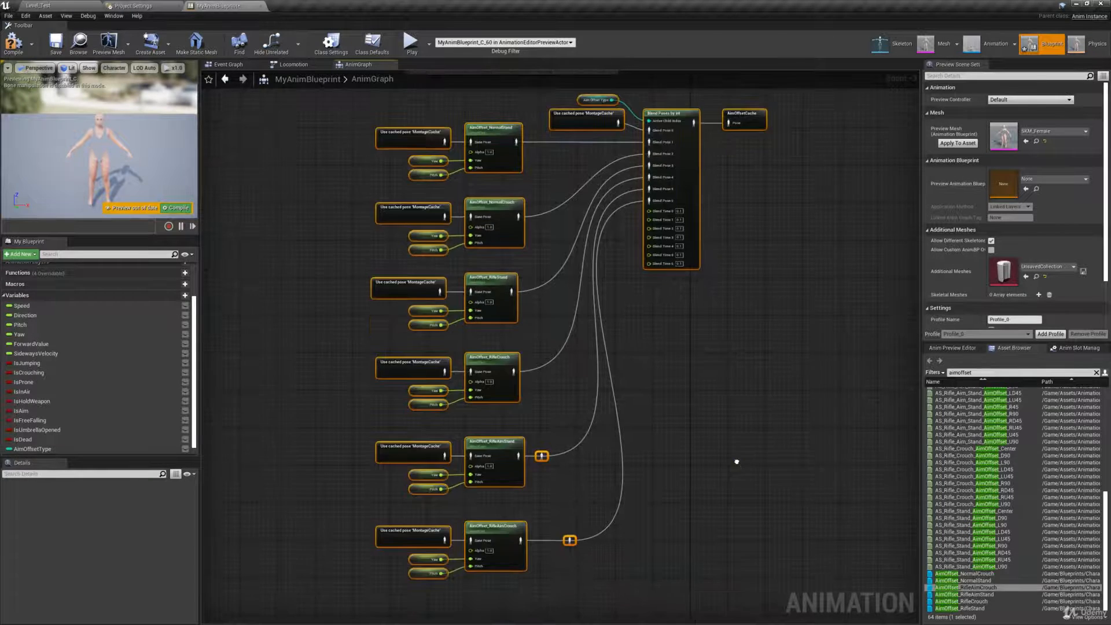
key("c")
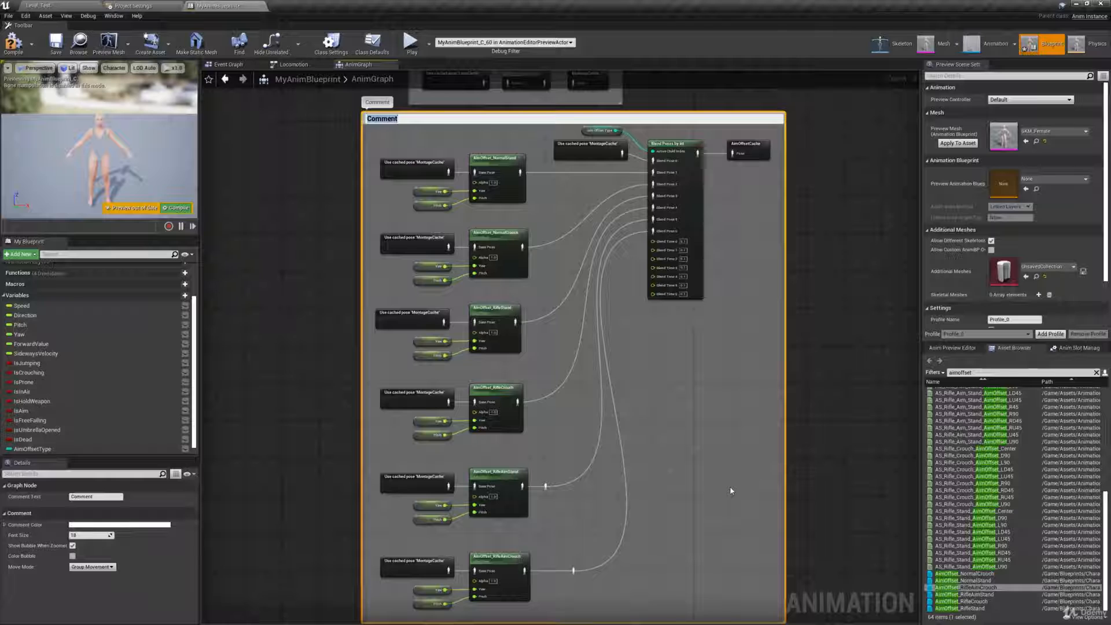
type("Ble")
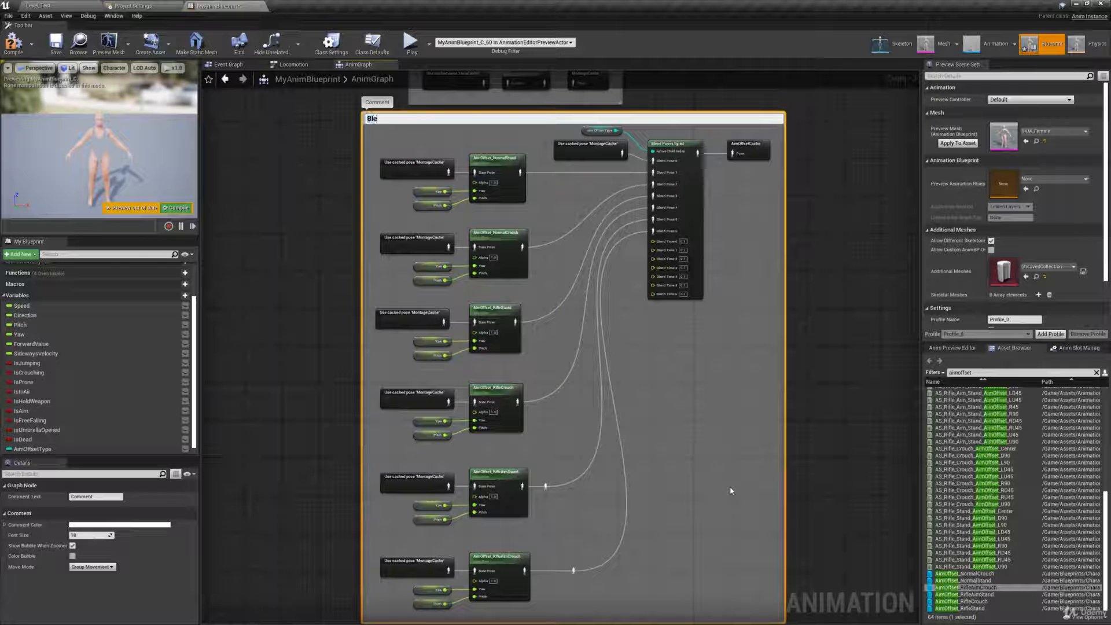
type("nd Aim")
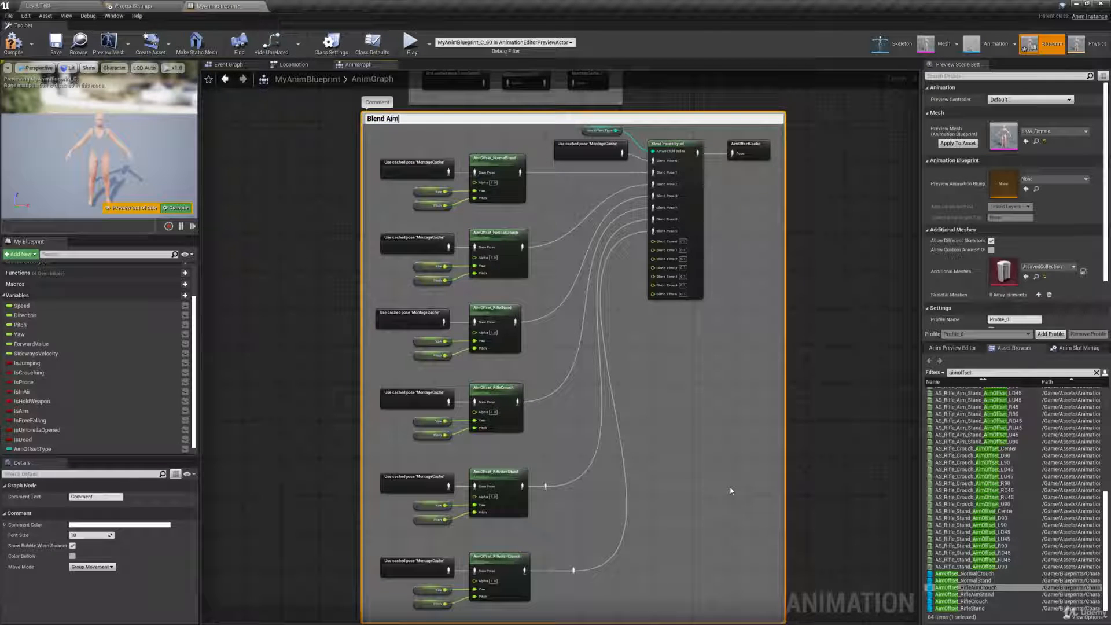
type("Offset")
key("Return")
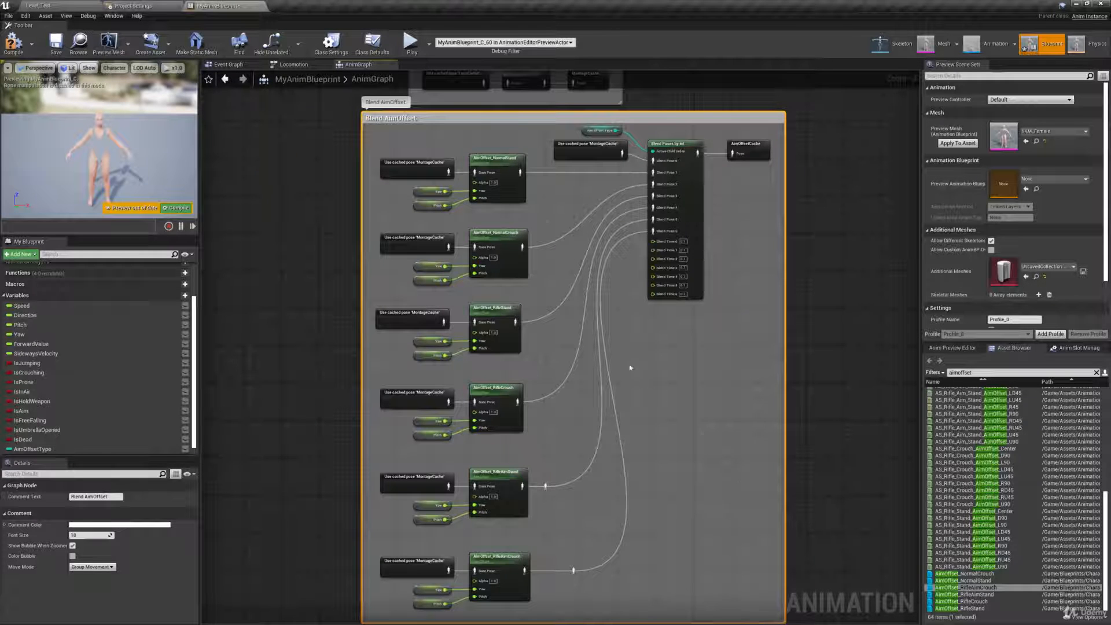
Reposition the aim offset comment group beneath the basic and montage animation comment box
right_click_drag(550, 203, 532, 307)
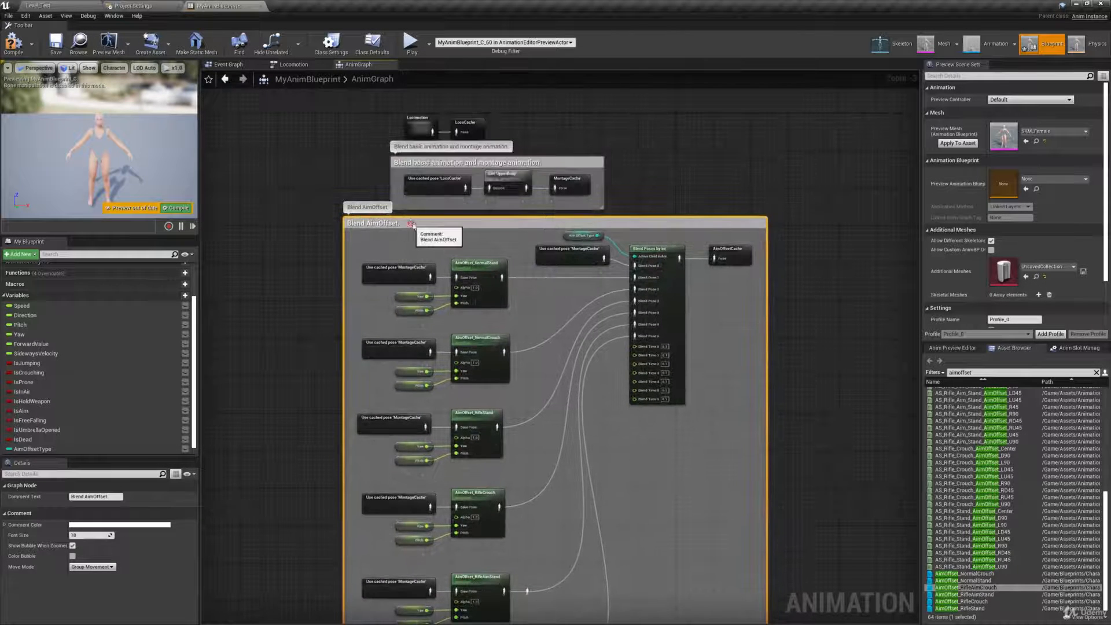
left_click_drag(415, 227, 466, 233)
left_click(345, 308)
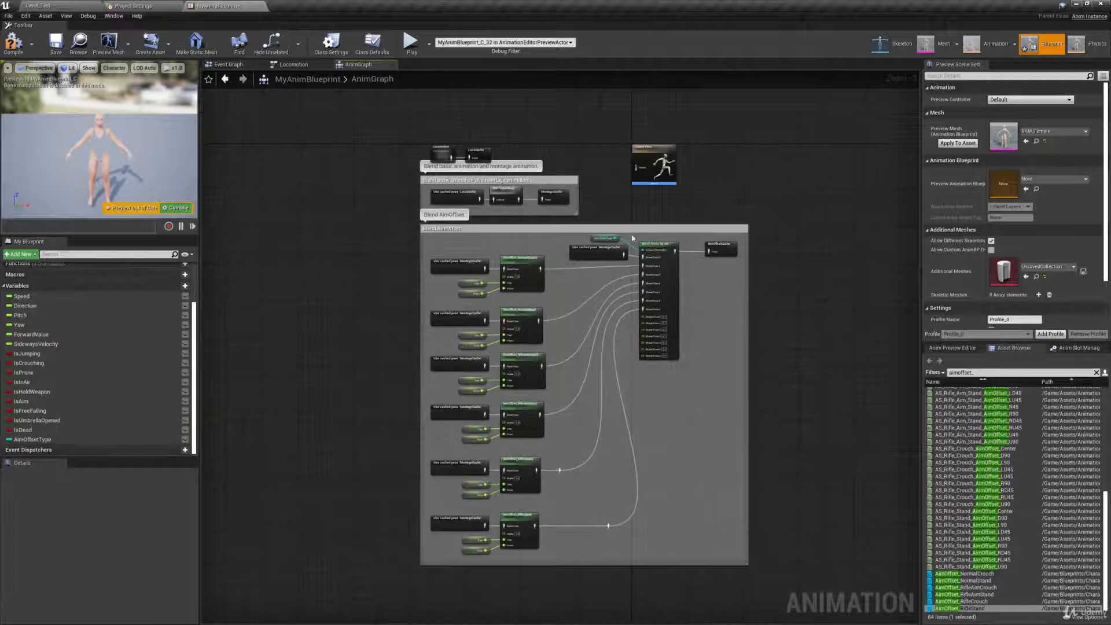
Move the Output Pose node into the empty area below the aim offset comment box
left_click_drag(647, 148, 609, 424)
scroll(487, 451, "up", 4)
right_click_drag(524, 482, 399, 349)
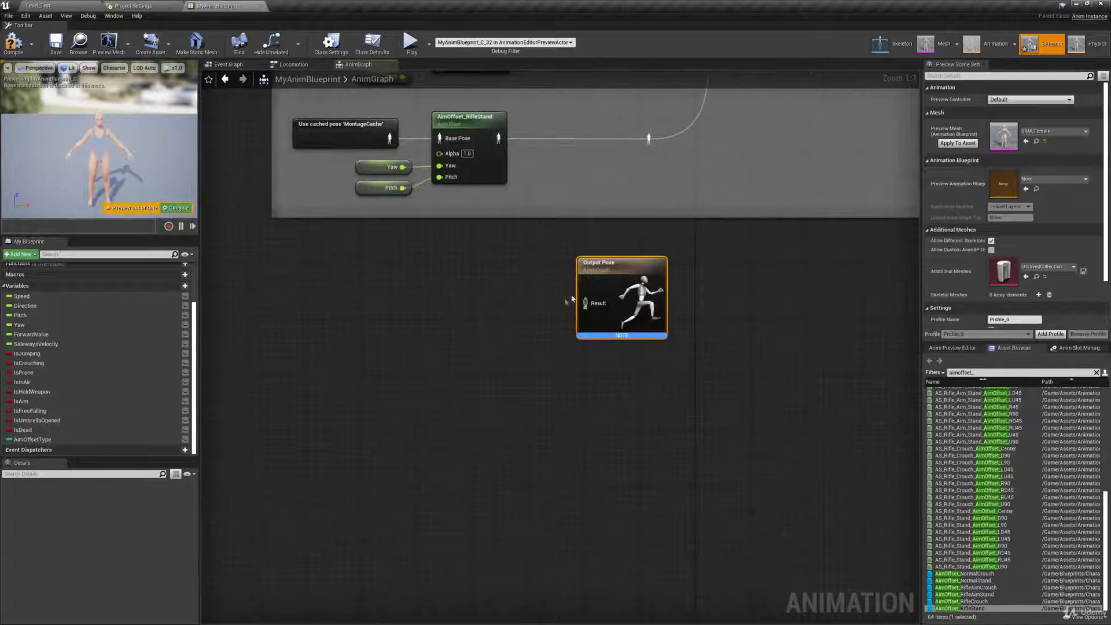
left_click_drag(601, 275, 704, 302)
left_click(504, 336)
Add a Layered blend per bone node and place it just before the Output Pose node
right_click_drag(406, 324, 460, 365)
right_click(422, 359)
type("lay")
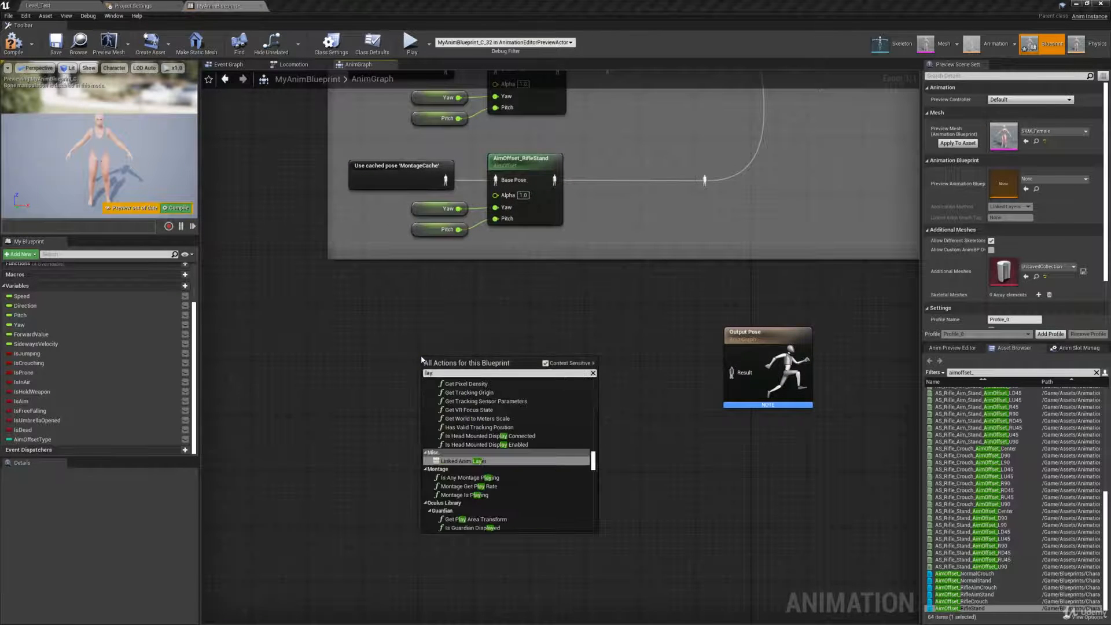
type("er")
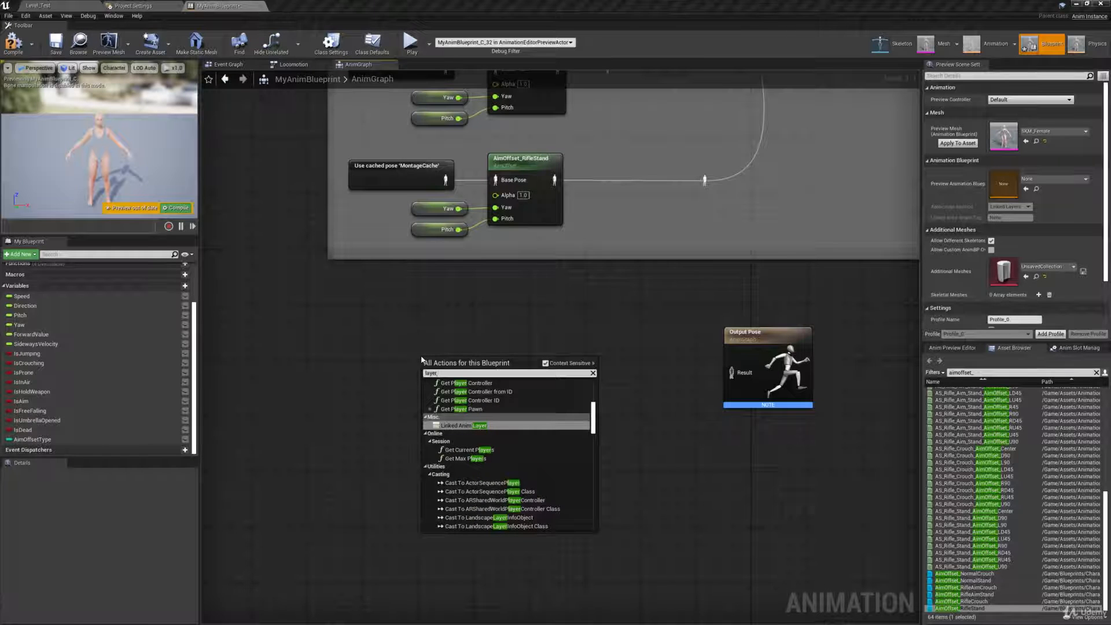
type("ed")
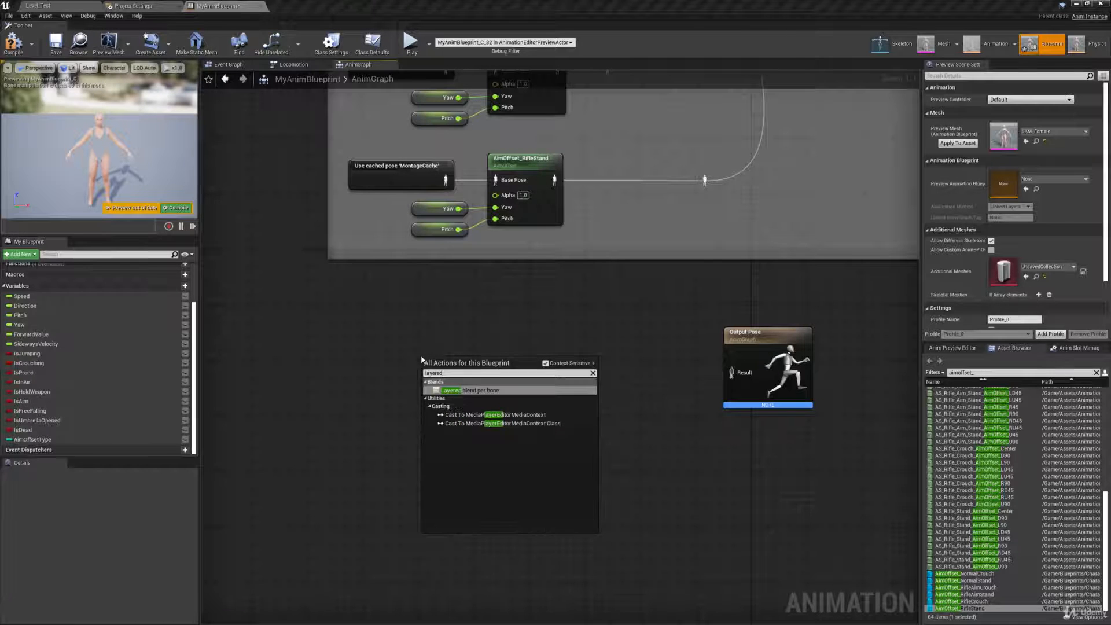
key("Return")
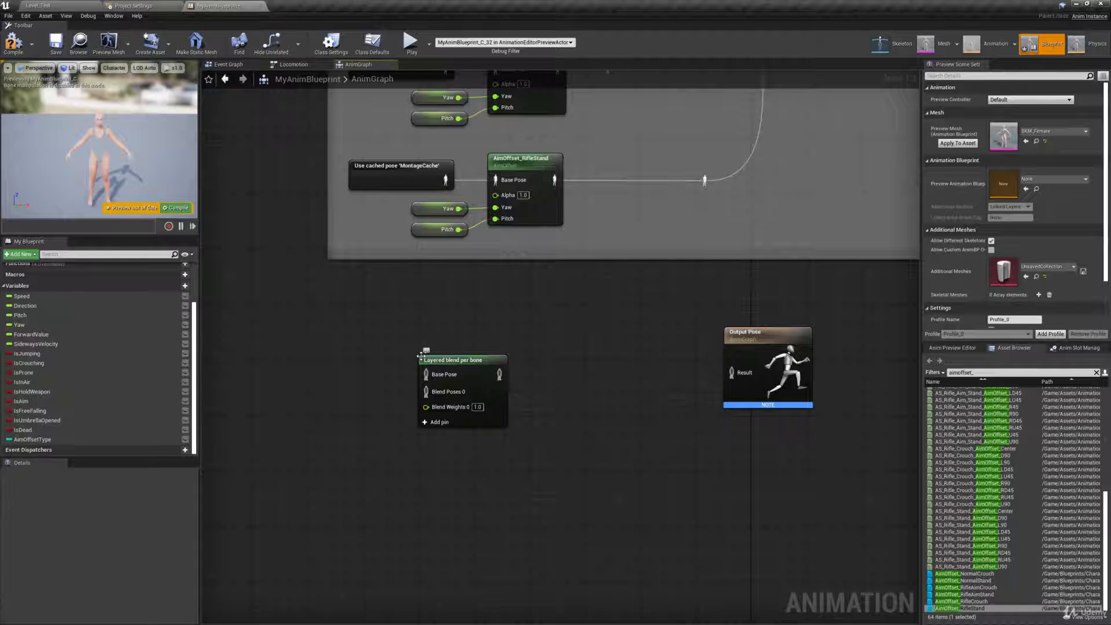
left_click_drag(484, 370, 594, 356)
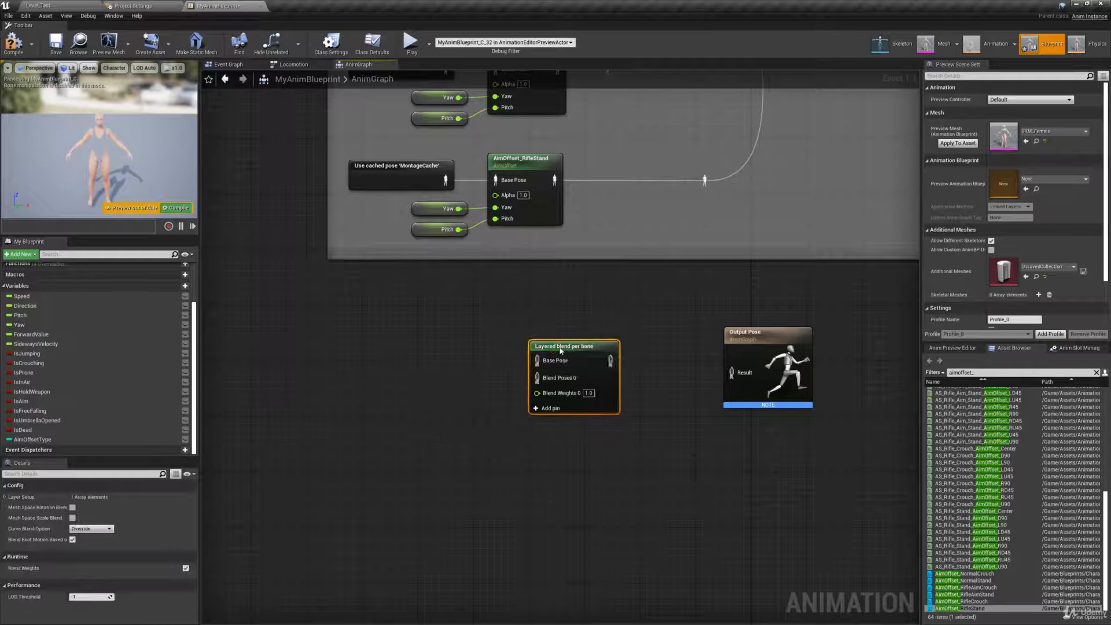
Add a branch filter to the first layer in the Layered blend per bone node's layer setup
left_click(486, 364)
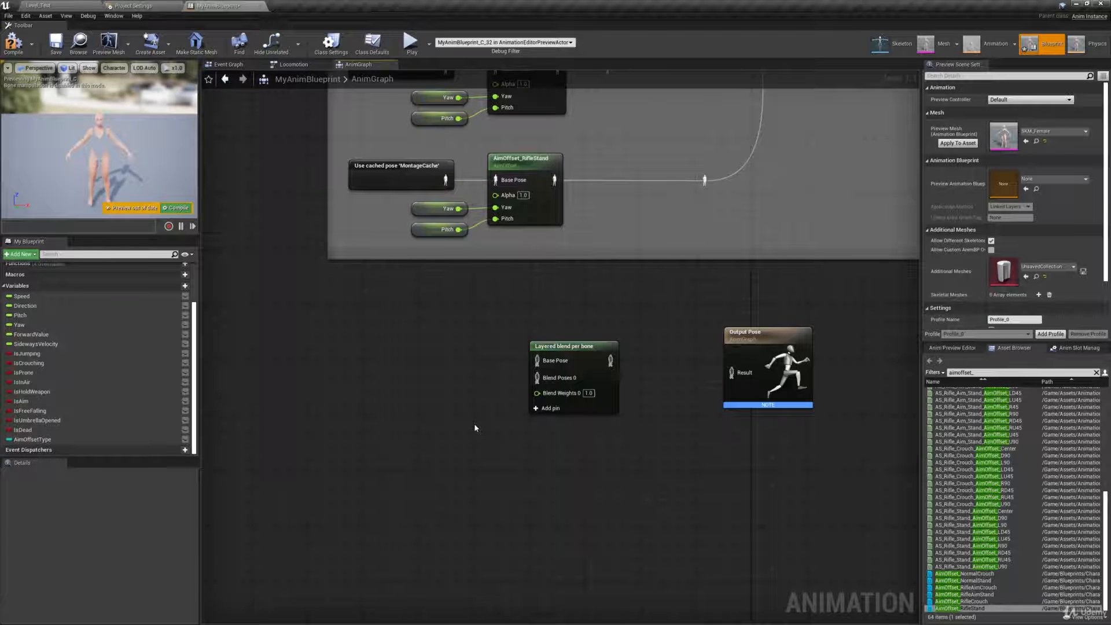
left_click(550, 362)
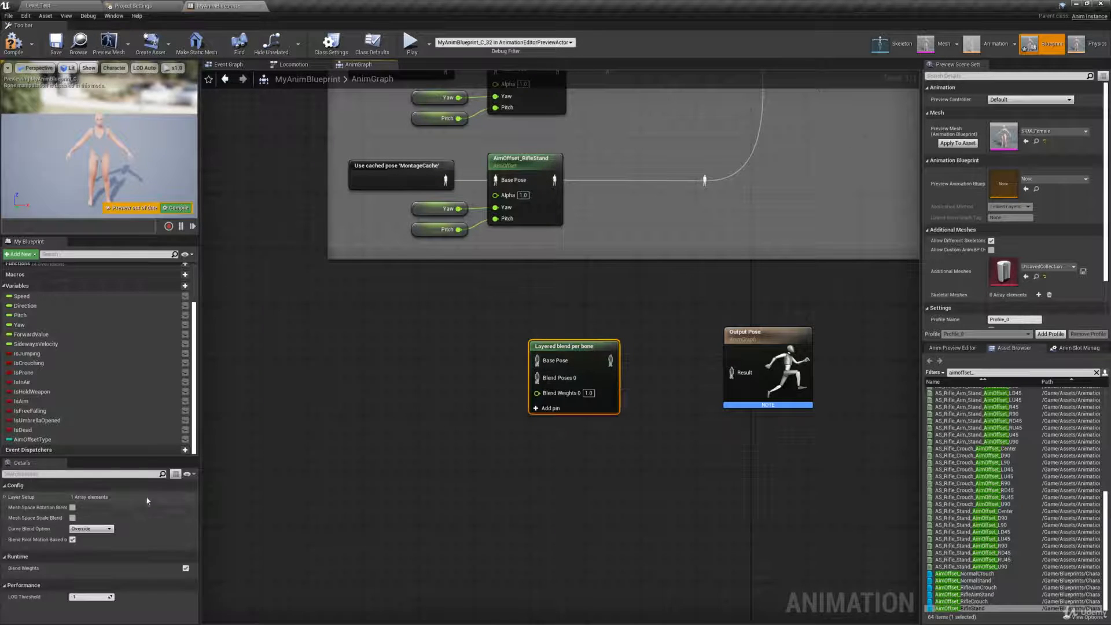
left_click(5, 498)
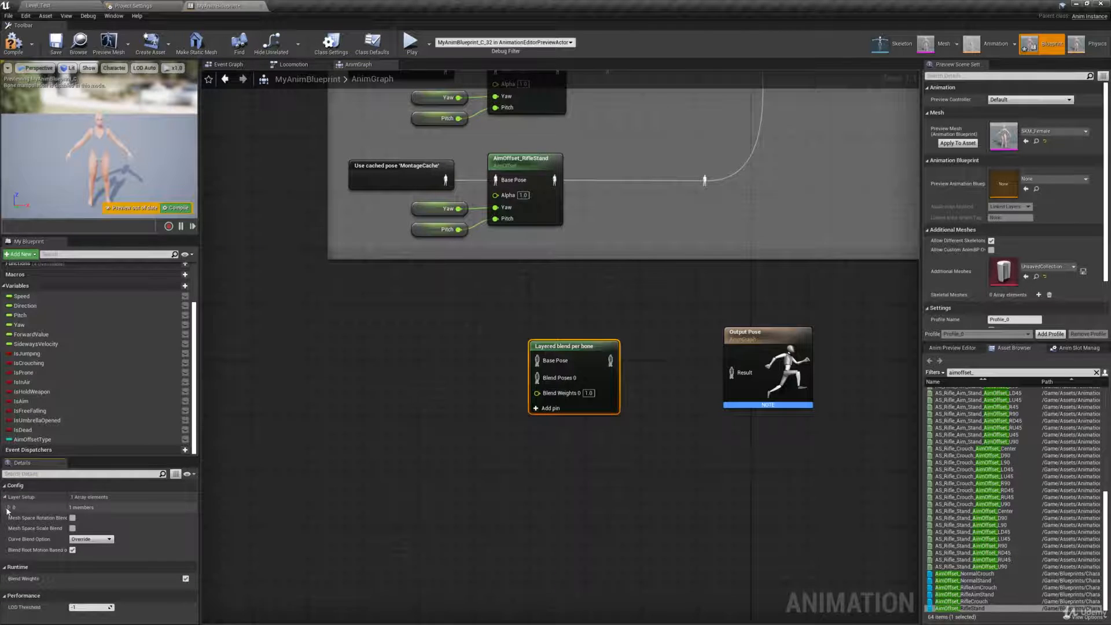
left_click(11, 510)
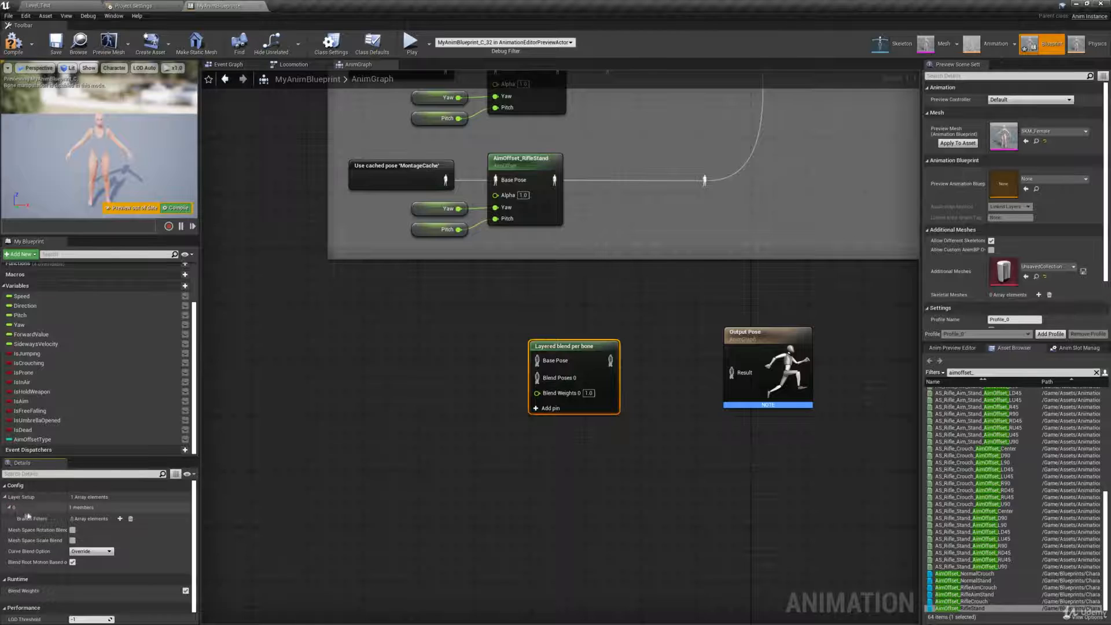
left_click(120, 519)
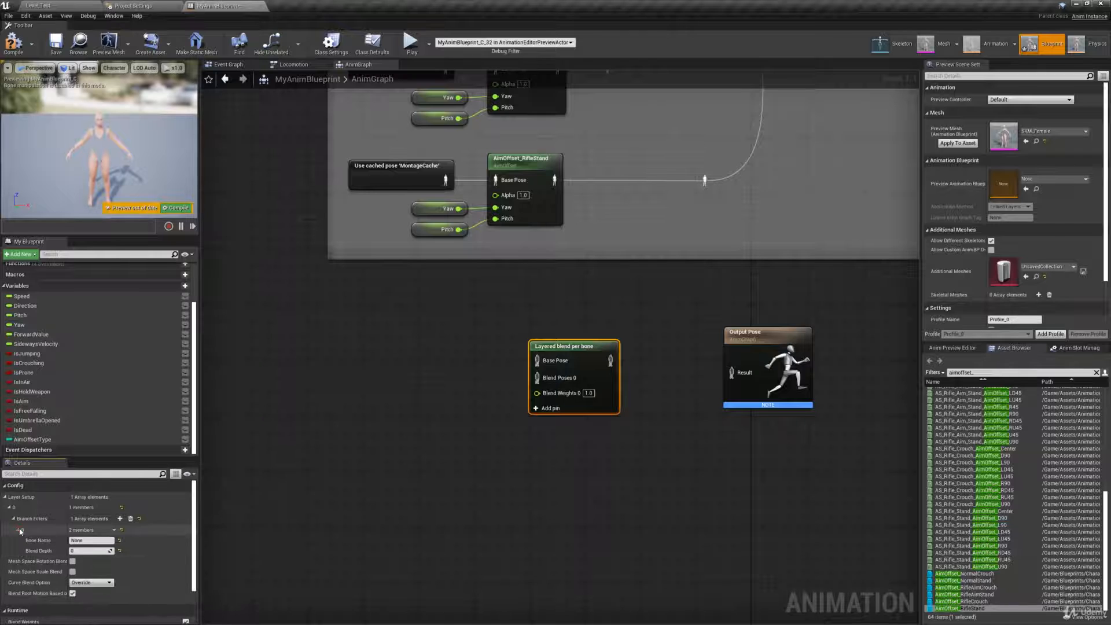
left_click(18, 530)
Set the new branch filter's bone name to spine_01 and its blend depth to 1
left_click(99, 541)
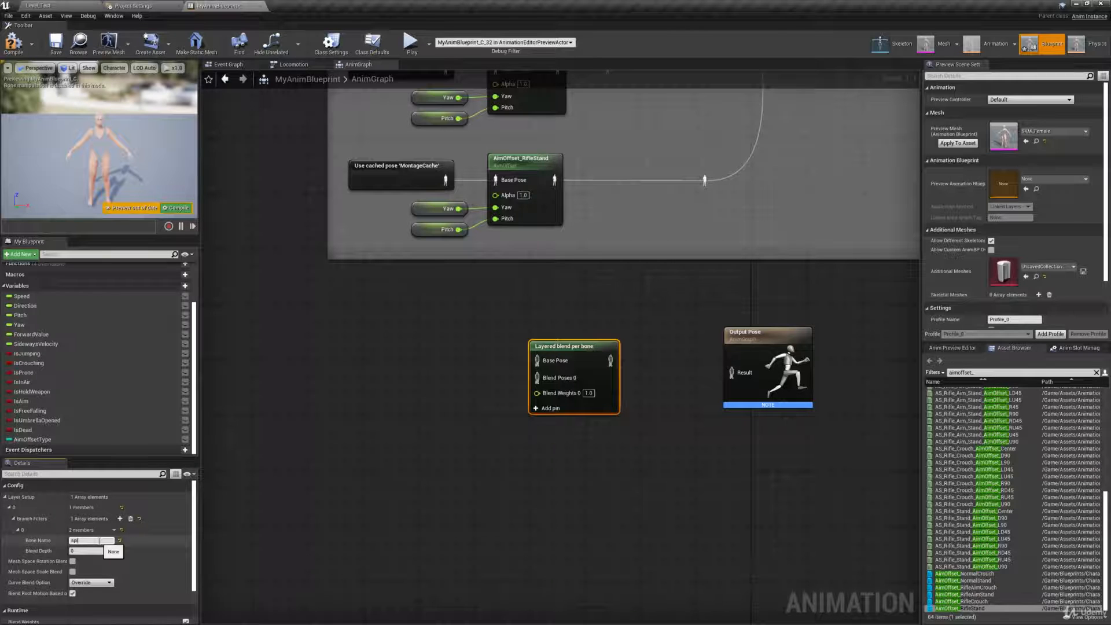
type("spine_01")
key("Return")
left_click(103, 551)
type("1")
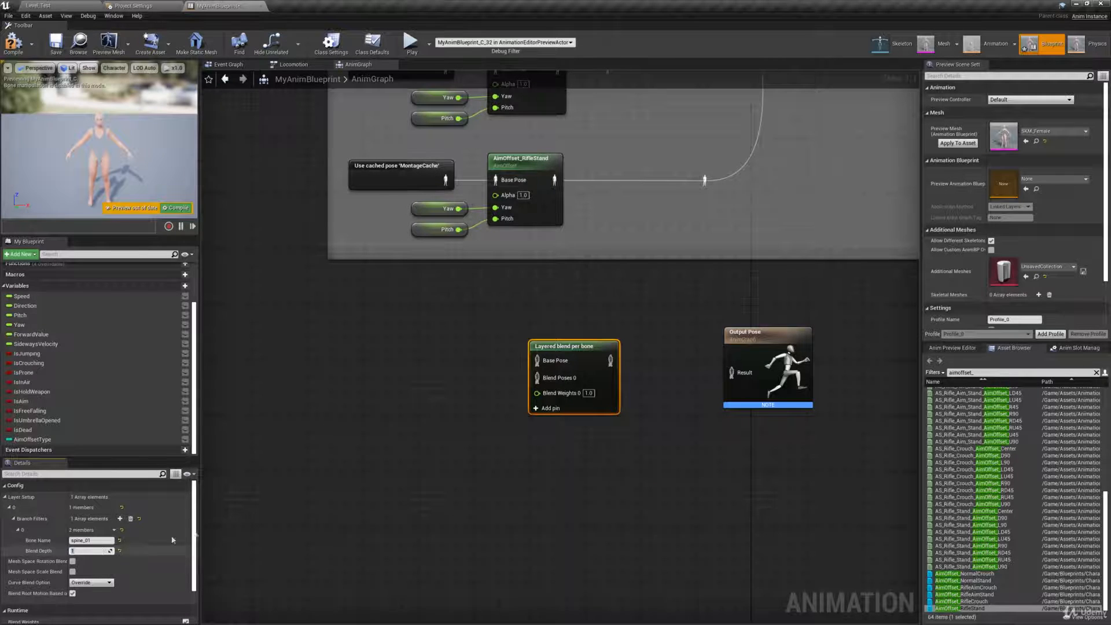
left_click(394, 371)
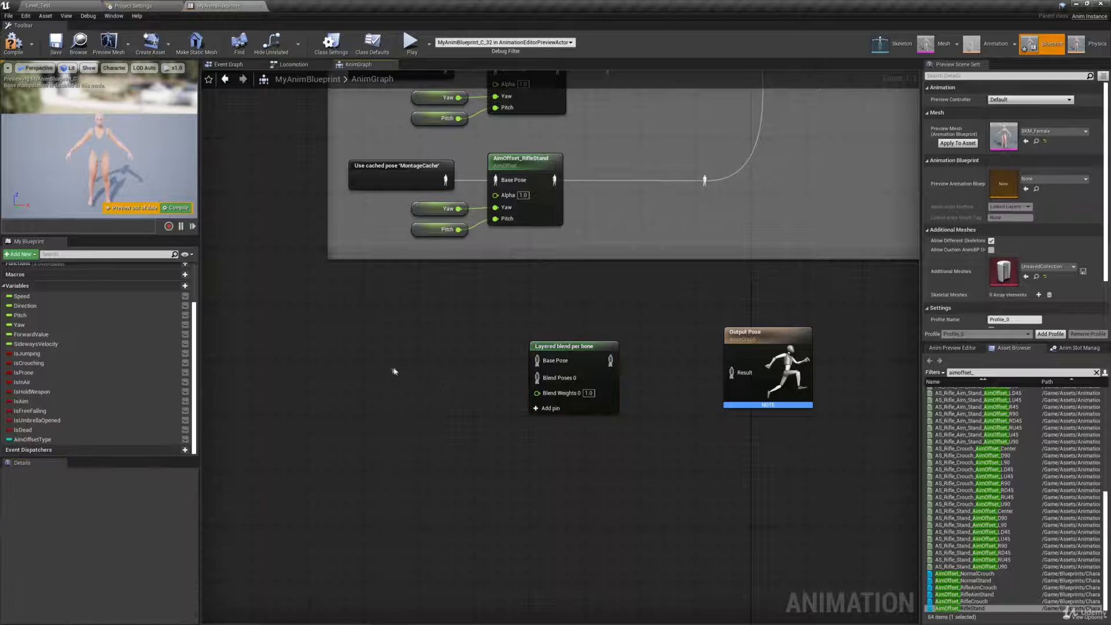
Add a Use cached pose 'LocoCache' node and connect it to the layered blend's Base Pose, aligned beside it
right_click(366, 354)
type("loco")
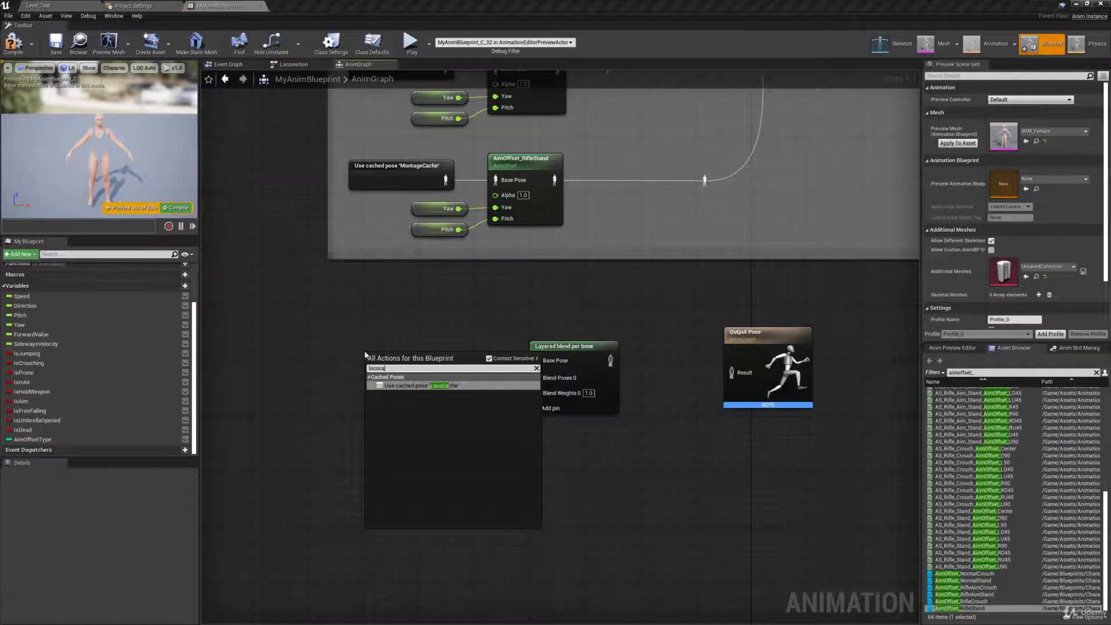
type("ca")
key("Return")
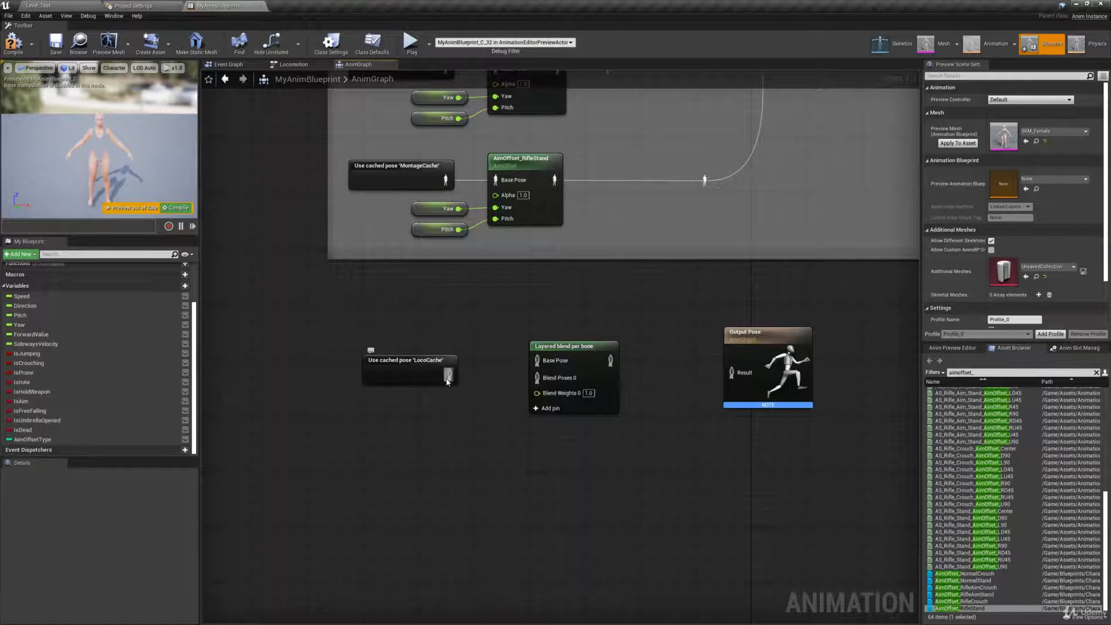
left_click_drag(447, 379, 538, 361)
left_click_drag(398, 371, 425, 360)
Add a Use cached pose 'MontageCache' node beneath the LocoCache node and connect it to the layered blend's Blend Poses 0
right_click_drag(421, 416, 454, 395)
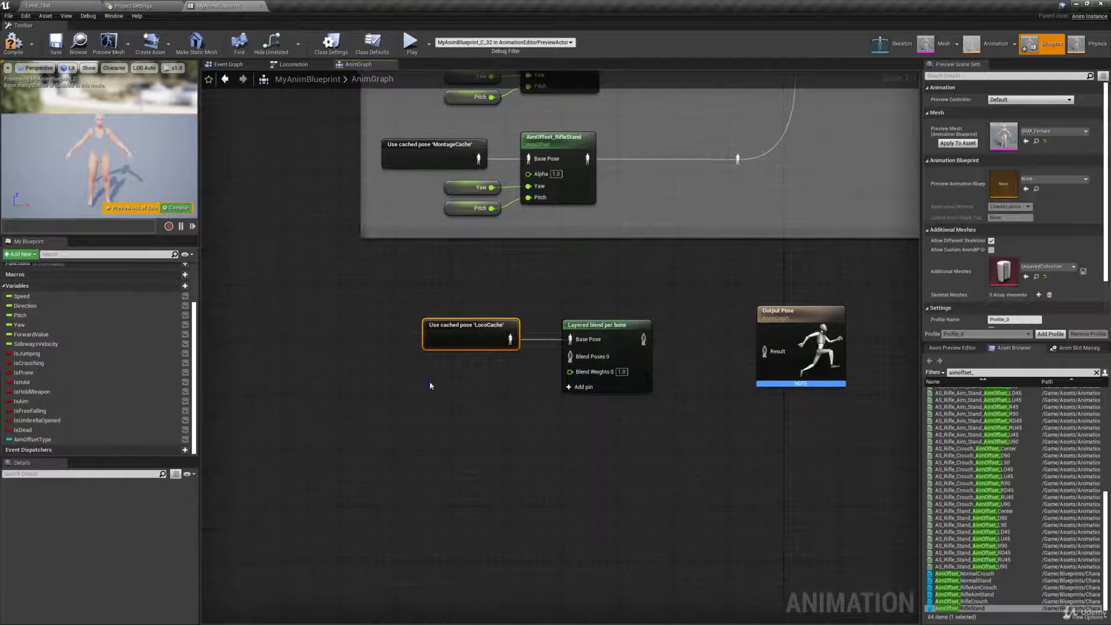
right_click(430, 385)
type("montag")
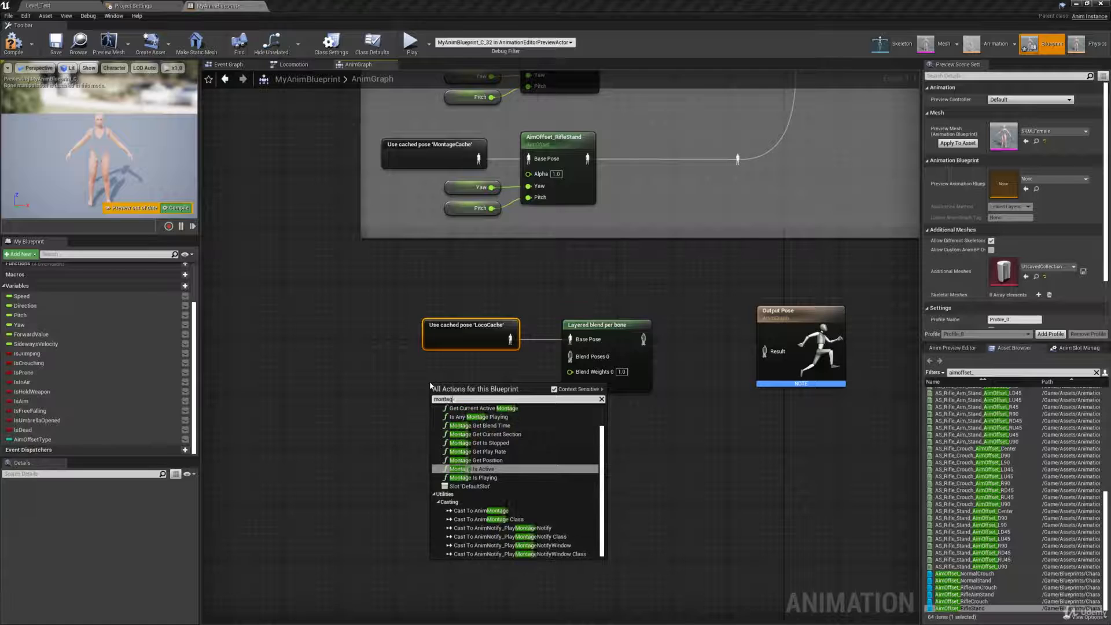
type("eca")
key("Return")
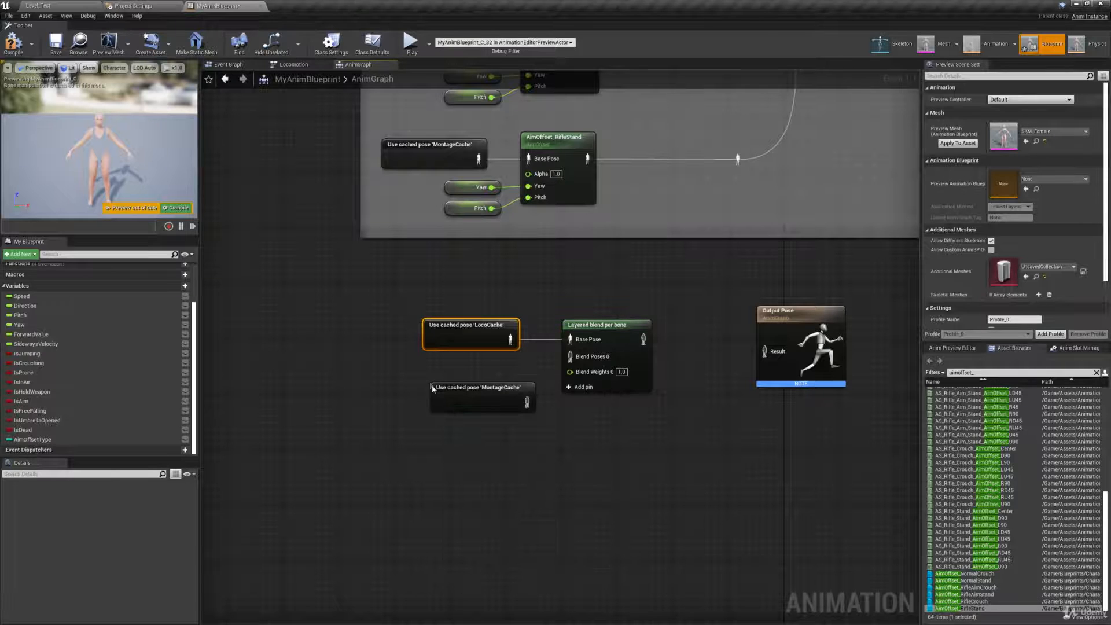
left_click_drag(432, 388, 425, 374)
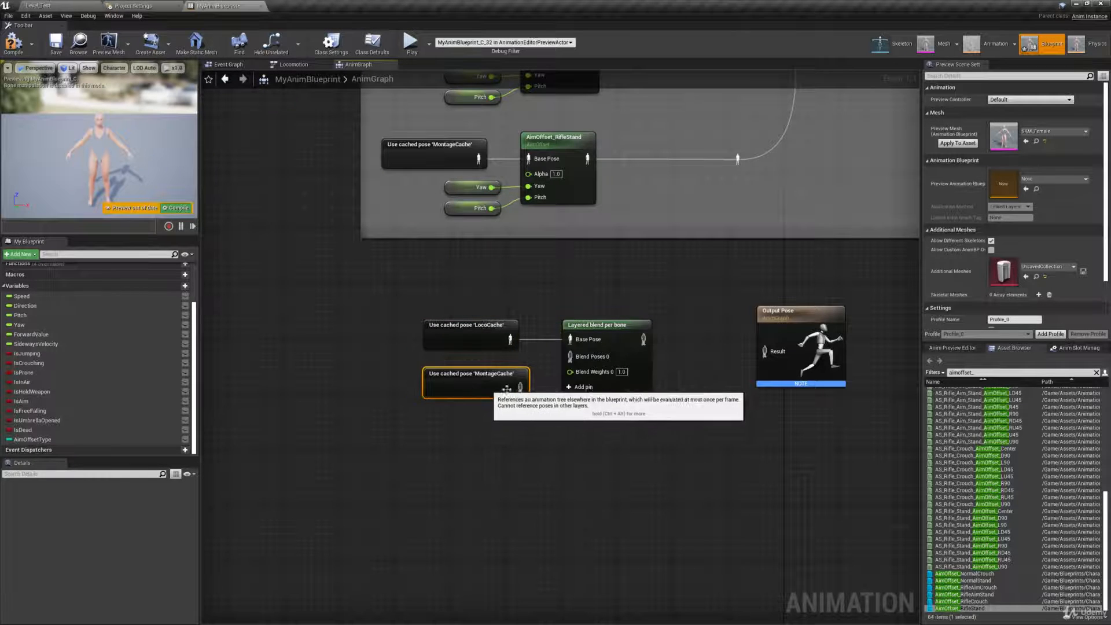
left_click_drag(520, 387, 570, 356)
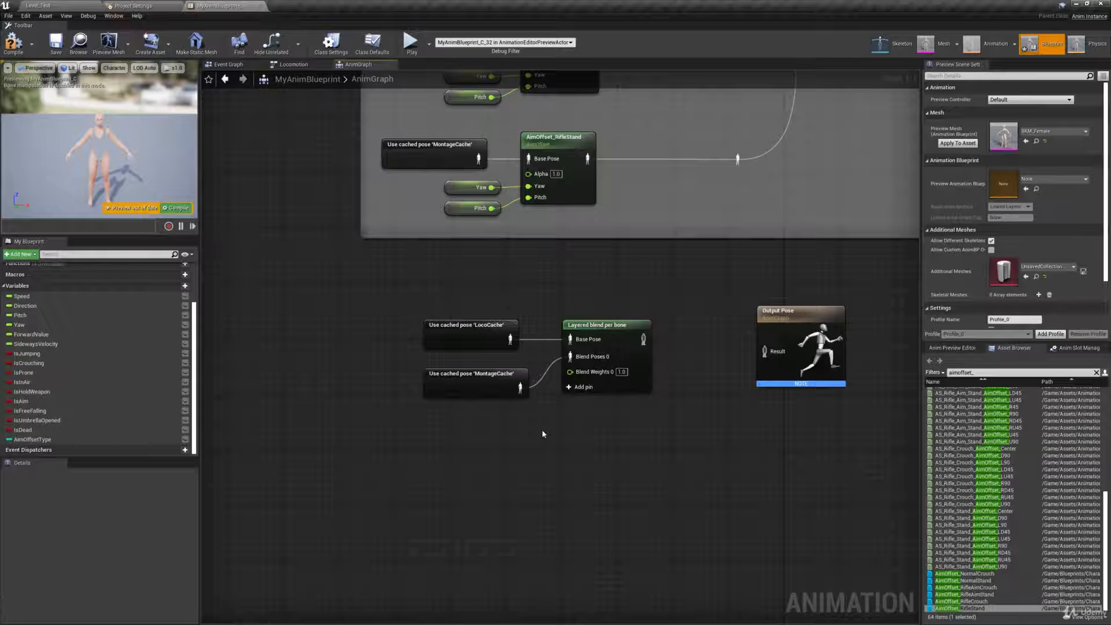
Move the Output Pose farther from the layered blend and add a Blend Poses by bool node between them
right_click_drag(542, 433, 373, 443)
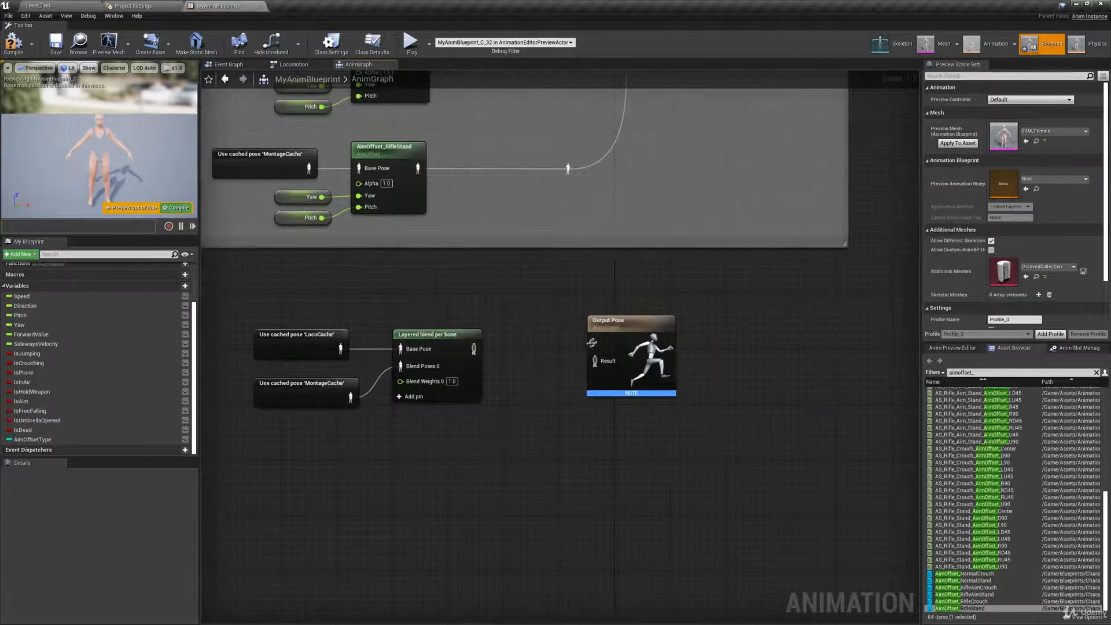
left_click_drag(592, 343, 716, 328)
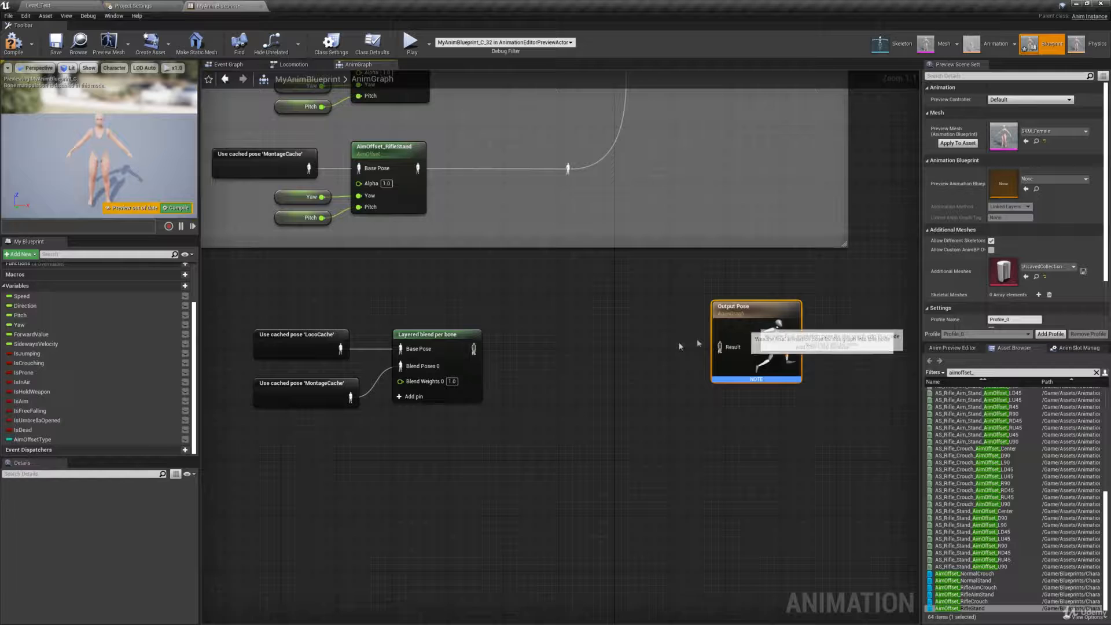
right_click(533, 338)
type("blend pos")
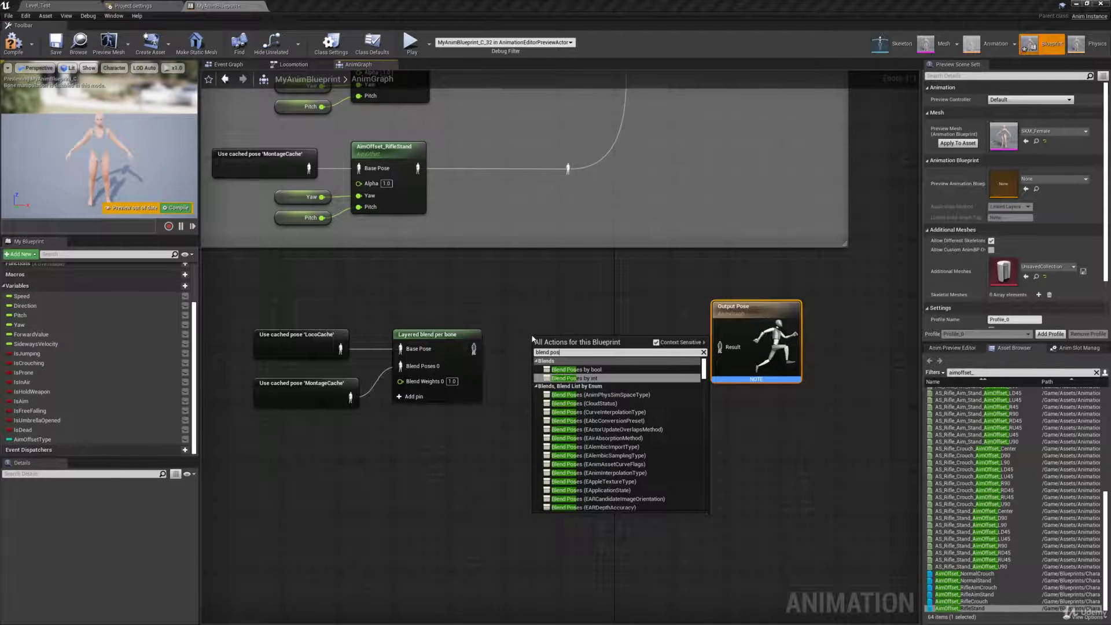
key("Up")
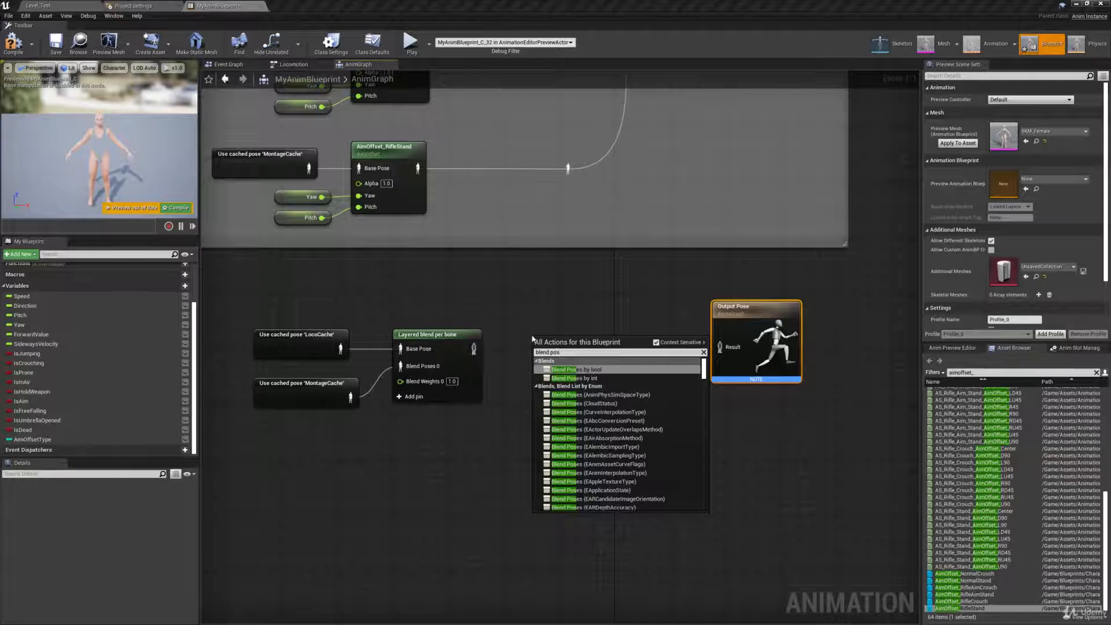
left_click(573, 370)
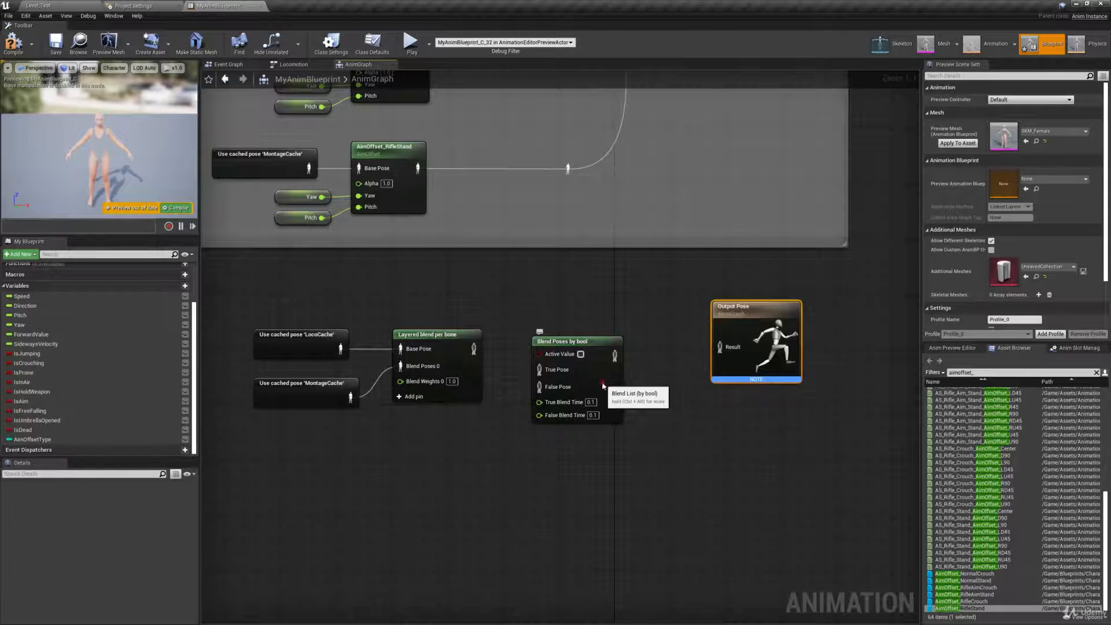
left_click_drag(607, 383, 627, 363)
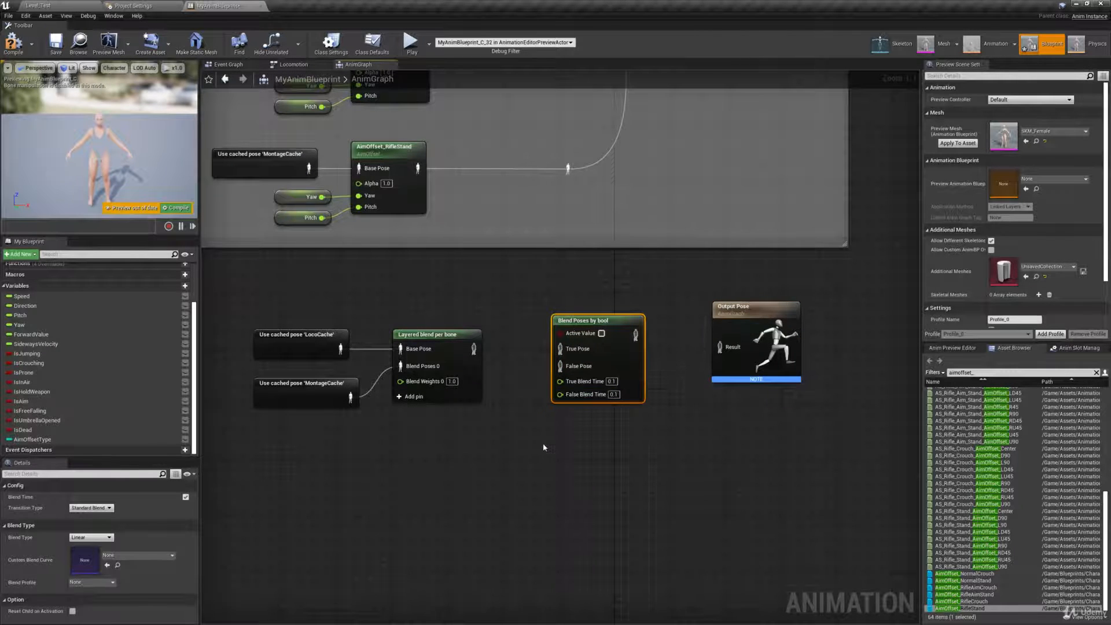
Create a Boolean variable named IsPlayingMontage
left_click(185, 286)
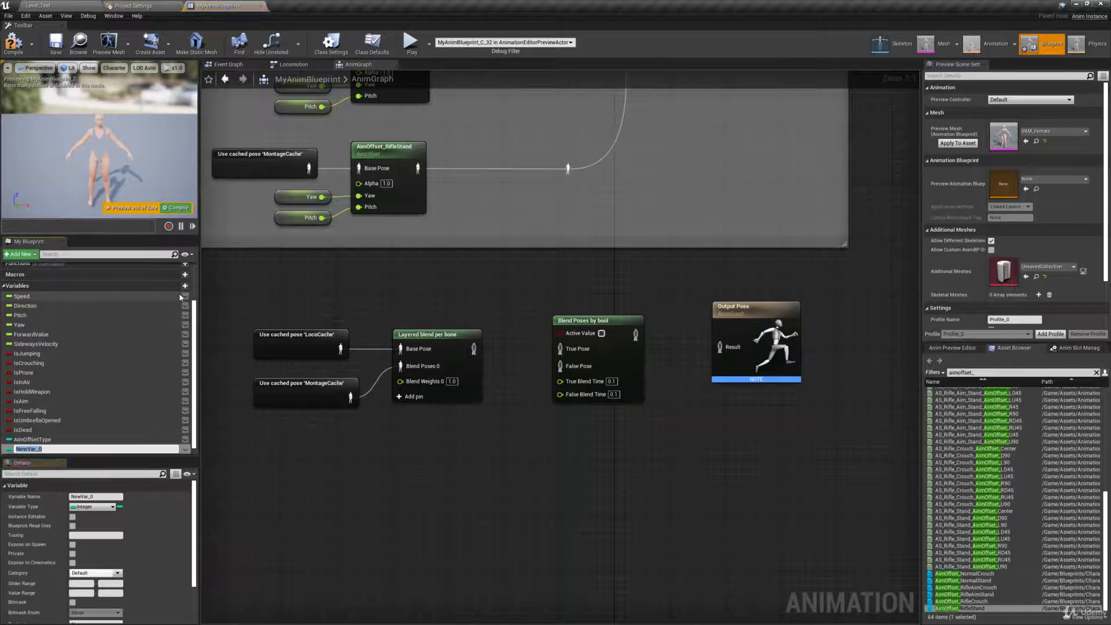
type("IsPlayingMontage")
key("Return")
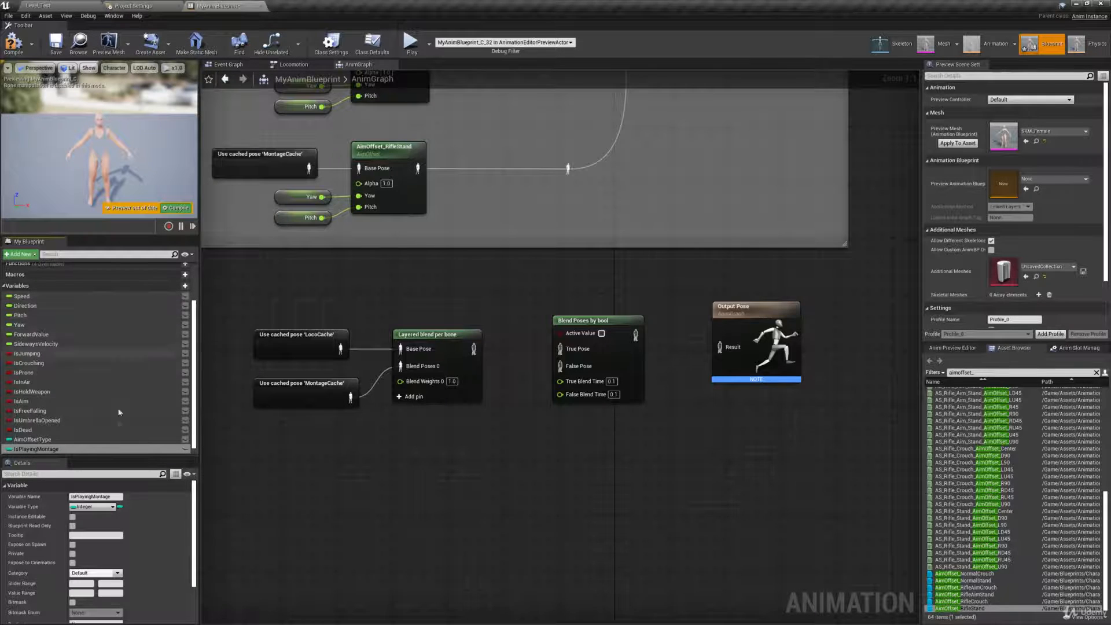
left_click(93, 507)
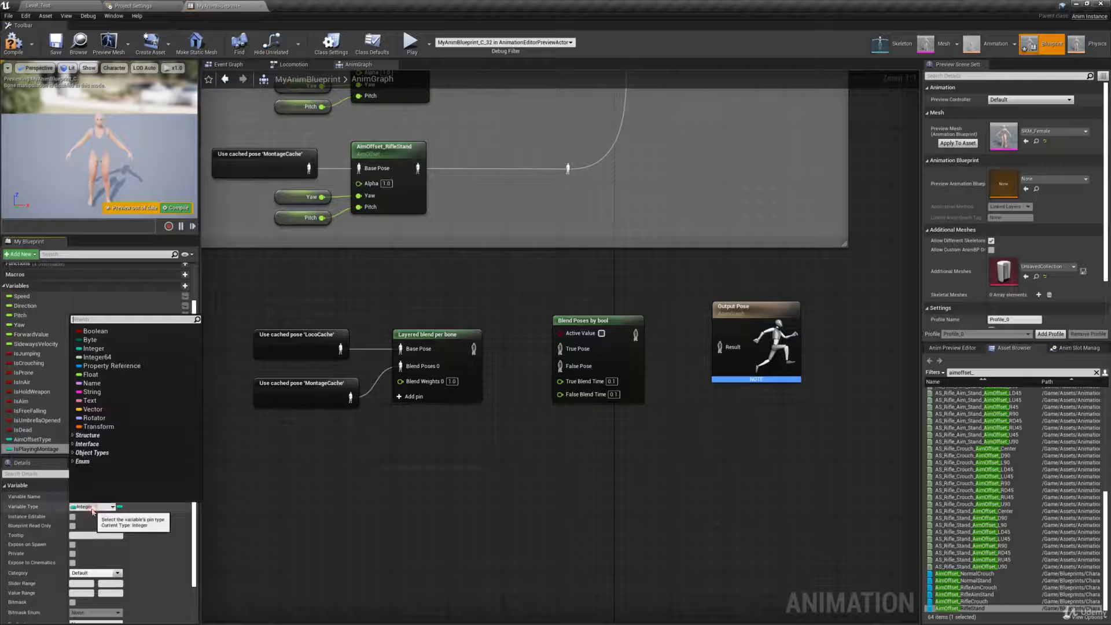
left_click(126, 332)
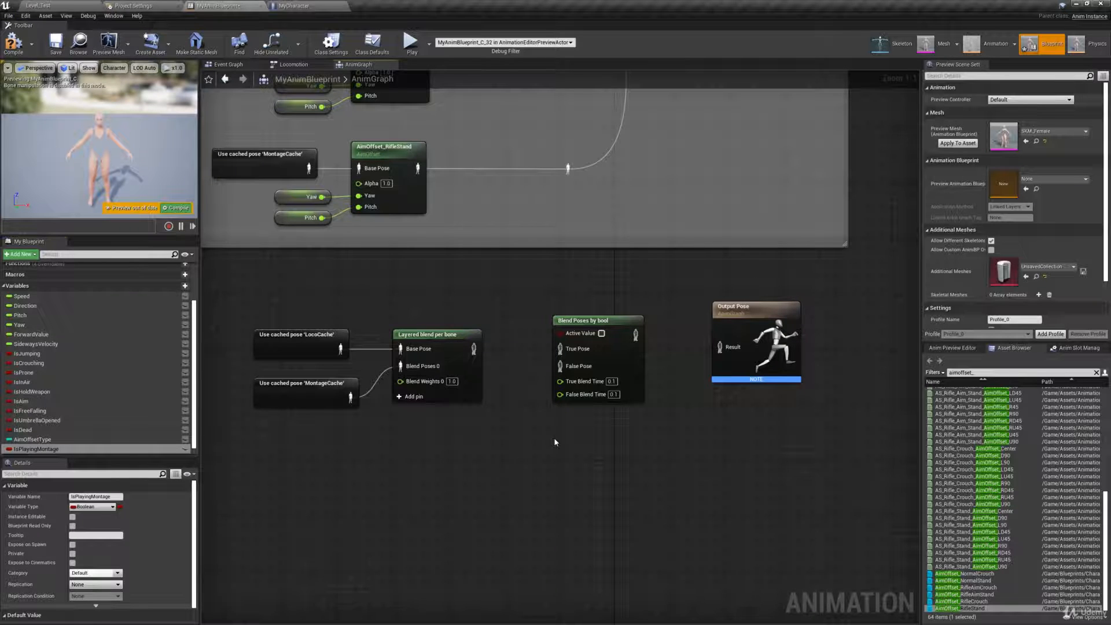
Place an IsPlayingMontage getter in the graph and connect it to the Blend Poses by bool node's Active Value
left_click_drag(64, 449, 648, 343)
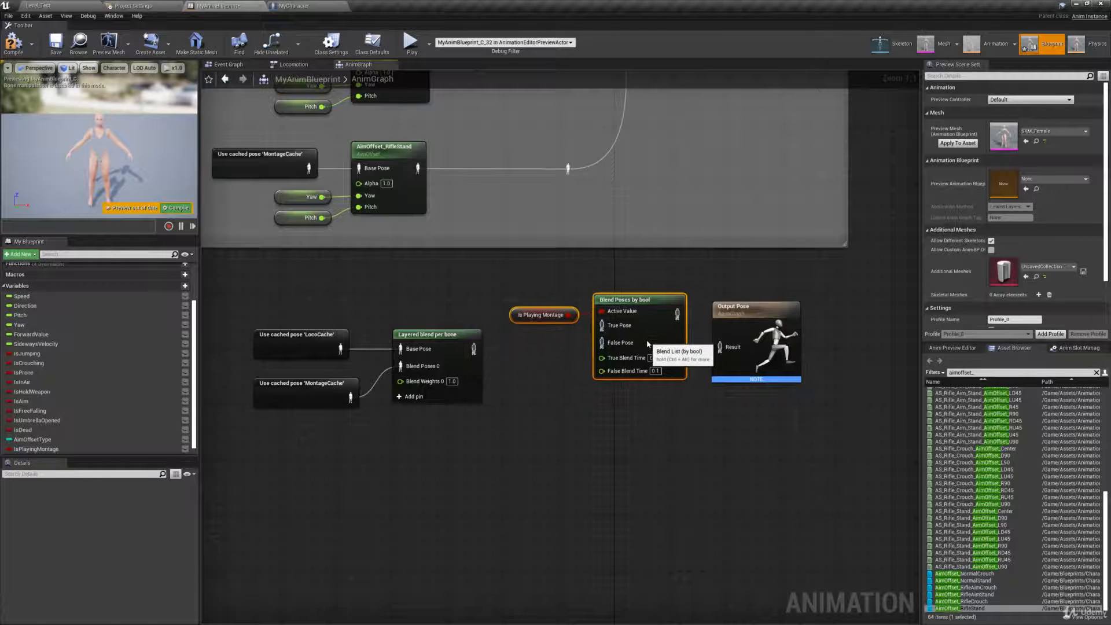
left_click(534, 331)
left_click_drag(522, 320, 515, 314)
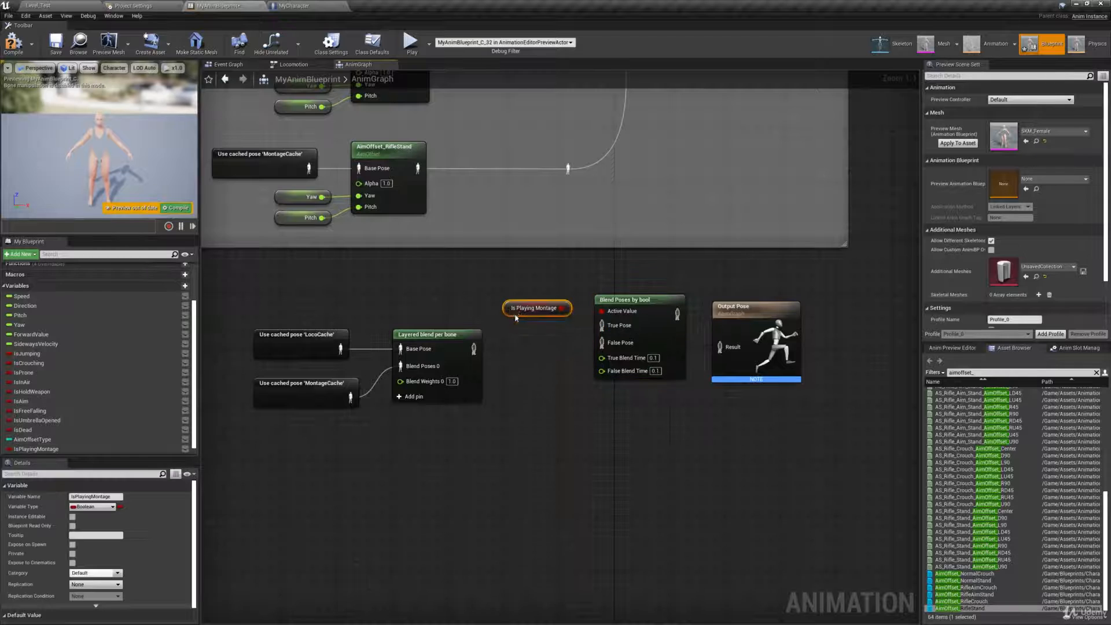
left_click(528, 356)
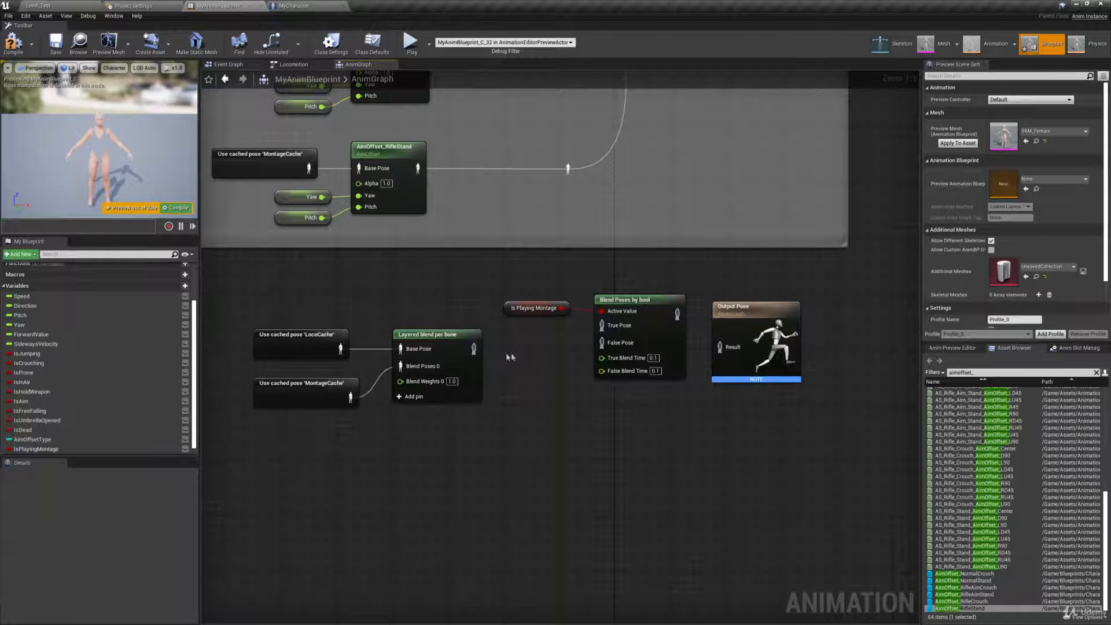
Connect the layered blend's output to True Pose and a new Use cached pose 'AimOffsetCache' node to False Pose
left_click_drag(474, 349, 619, 329)
right_click(514, 408)
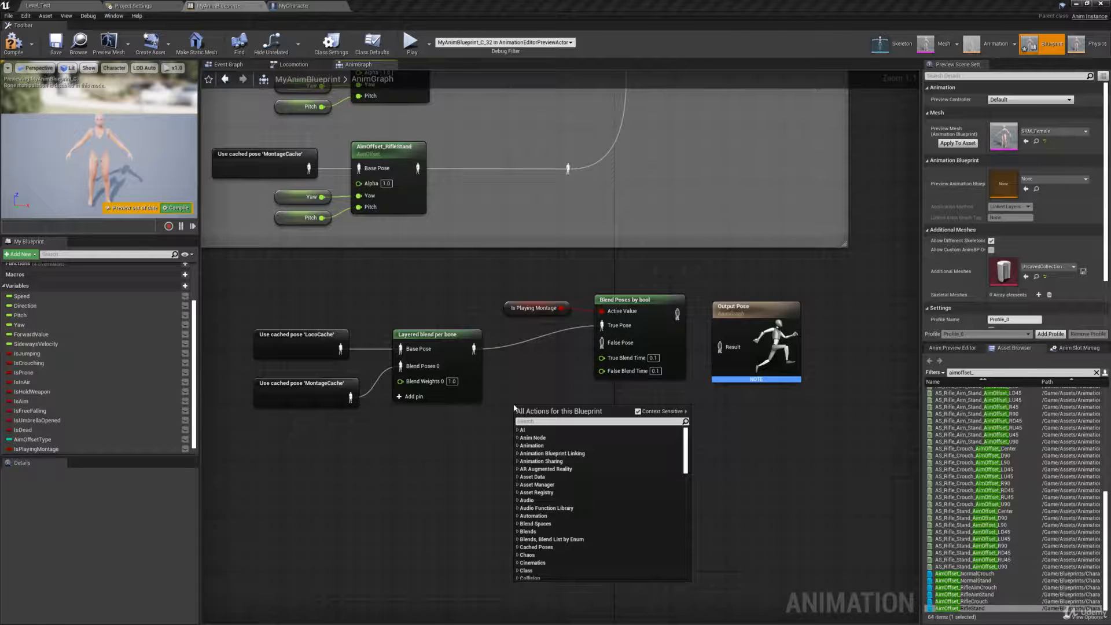
type("aimoffsetca")
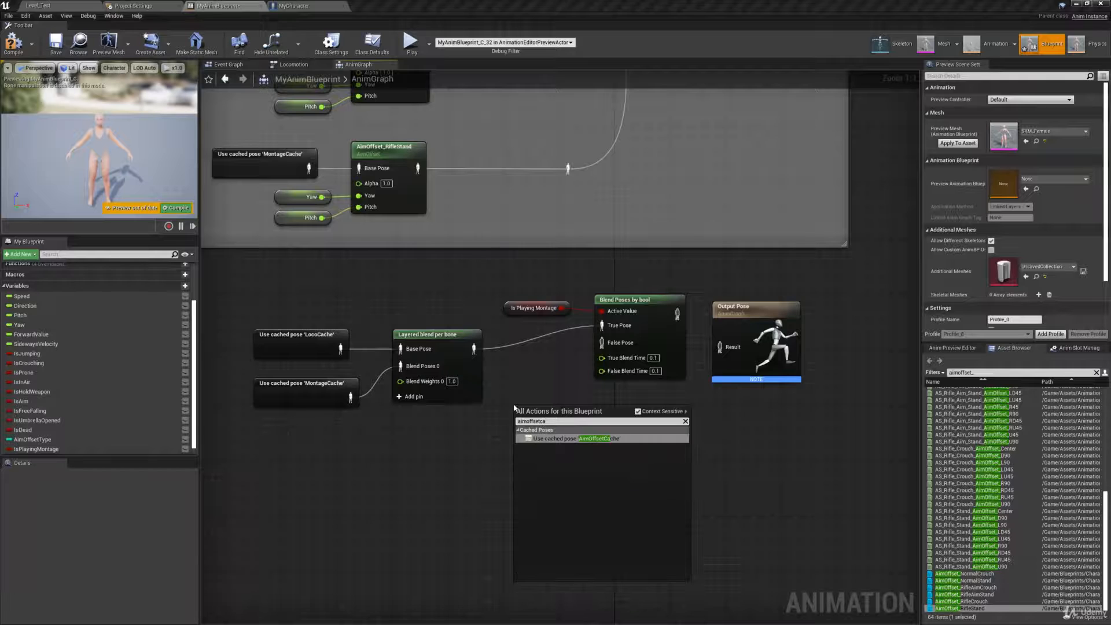
key("Return")
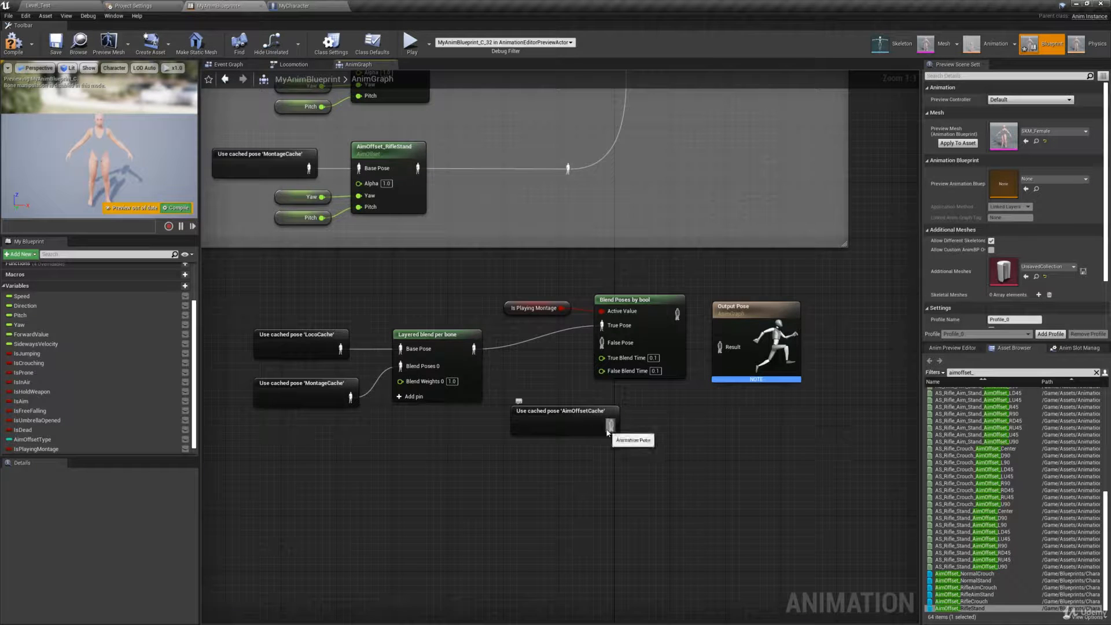
left_click_drag(610, 426, 602, 342)
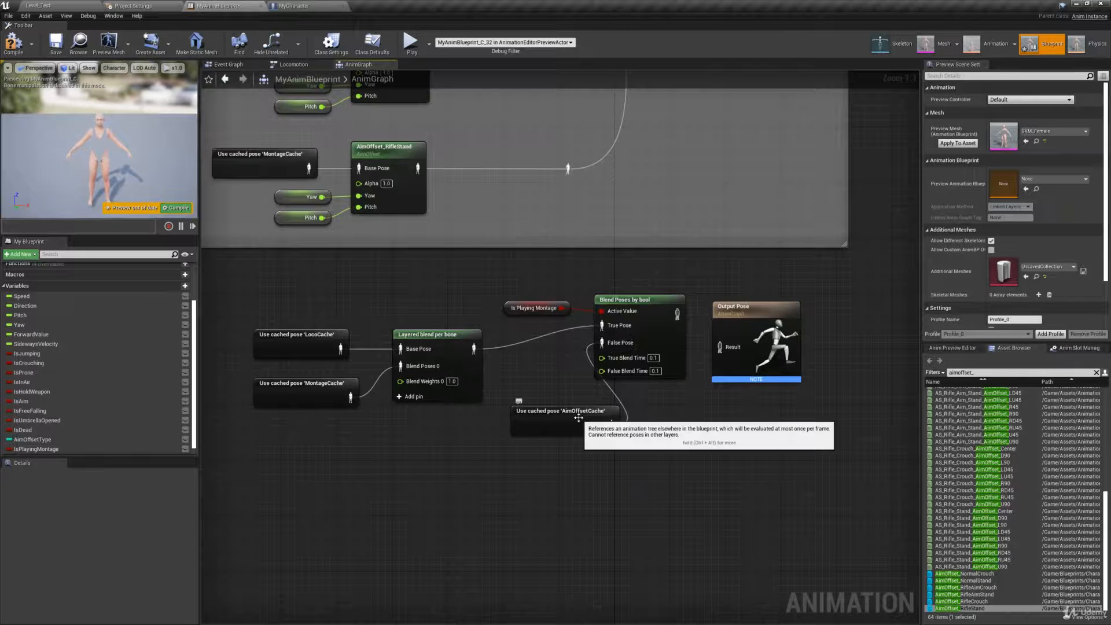
left_click_drag(580, 421, 447, 435)
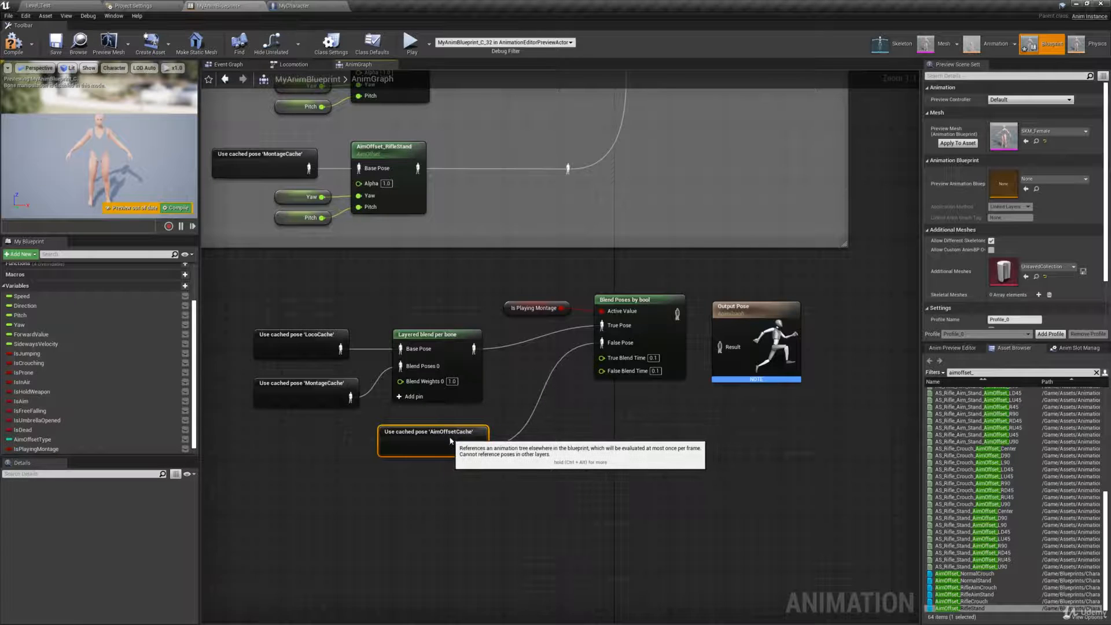
Move the Is Playing Montage getter and the Blend Poses by bool node together, closer to the layered blend
left_click(535, 308)
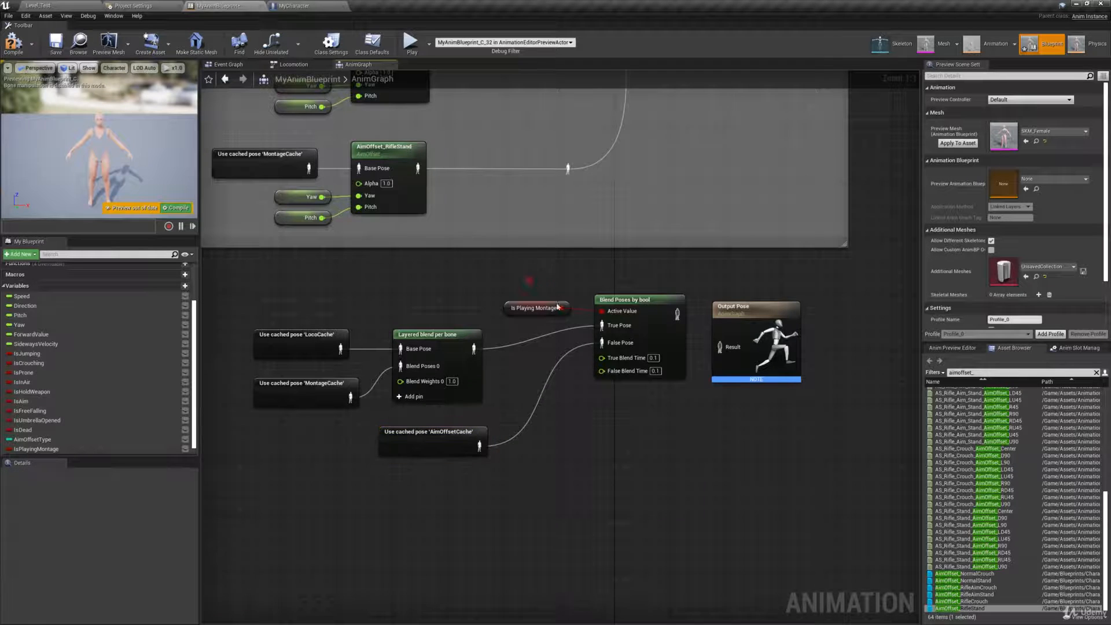
left_click(651, 329, "ctrl")
left_click_drag(651, 330, 614, 343)
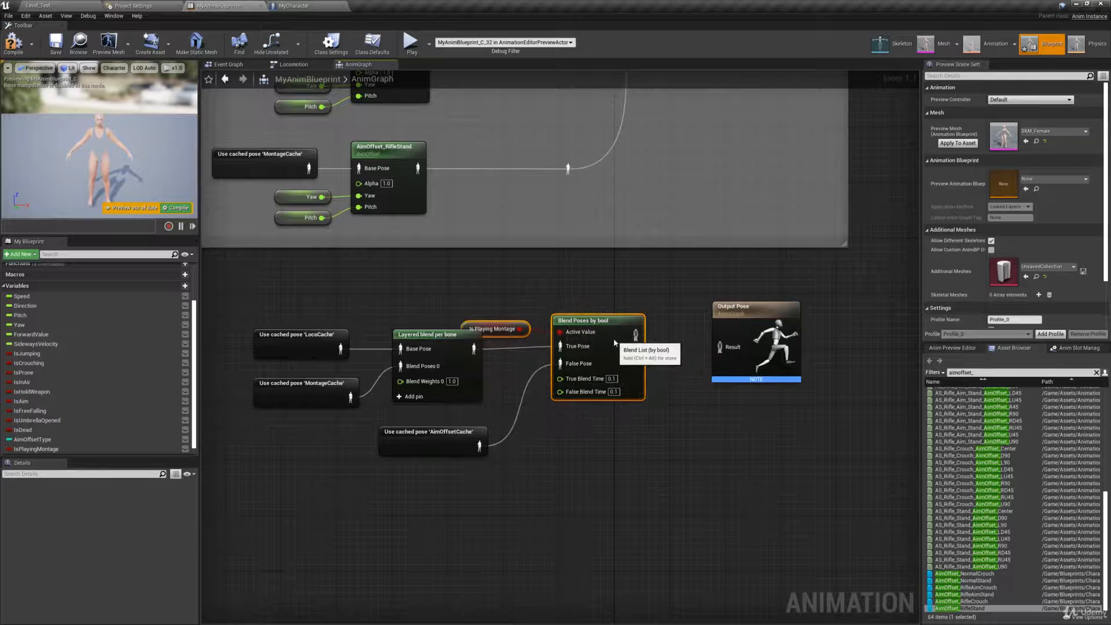
Place the Is Playing Montage getter above the layered blend and connect the Blend Poses by bool output to Output Pose's Result
left_click(525, 341)
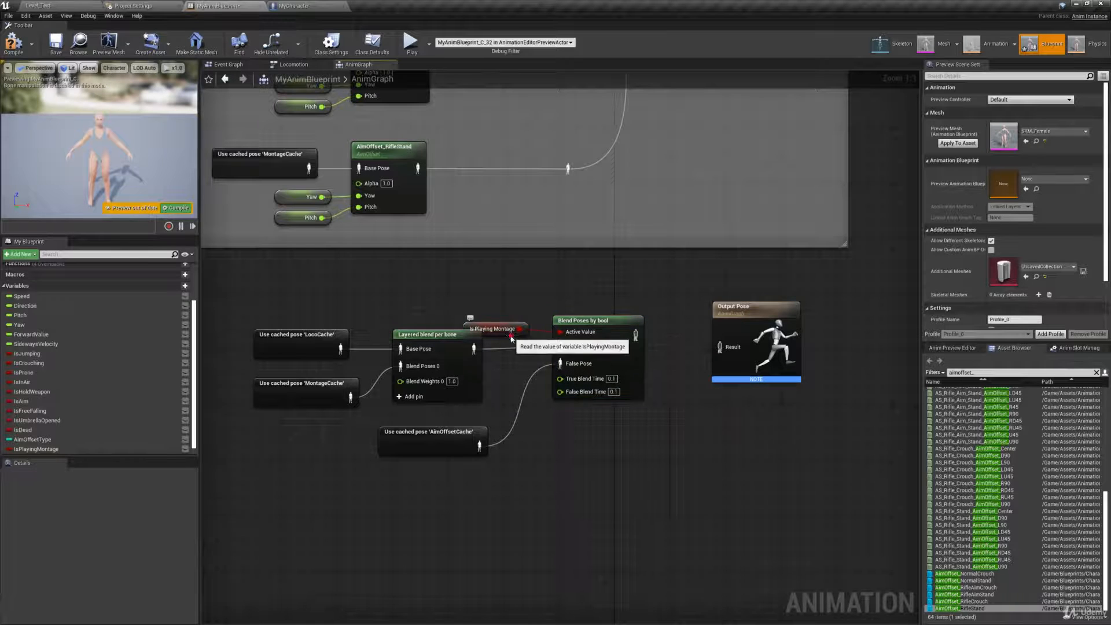
left_click_drag(505, 336, 457, 317)
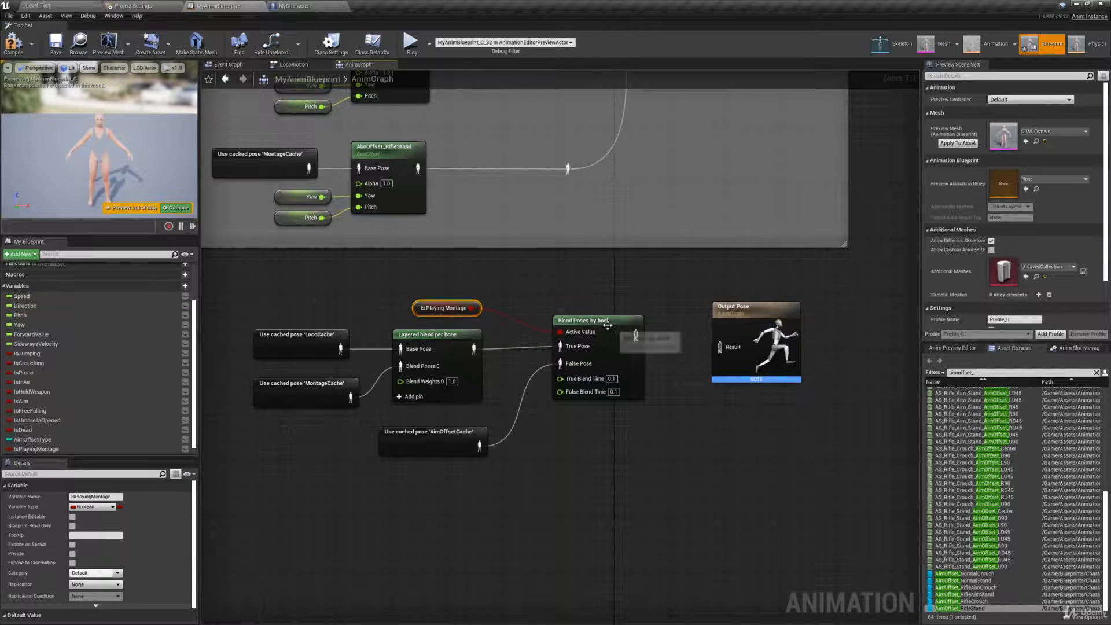
left_click_drag(611, 325, 674, 330)
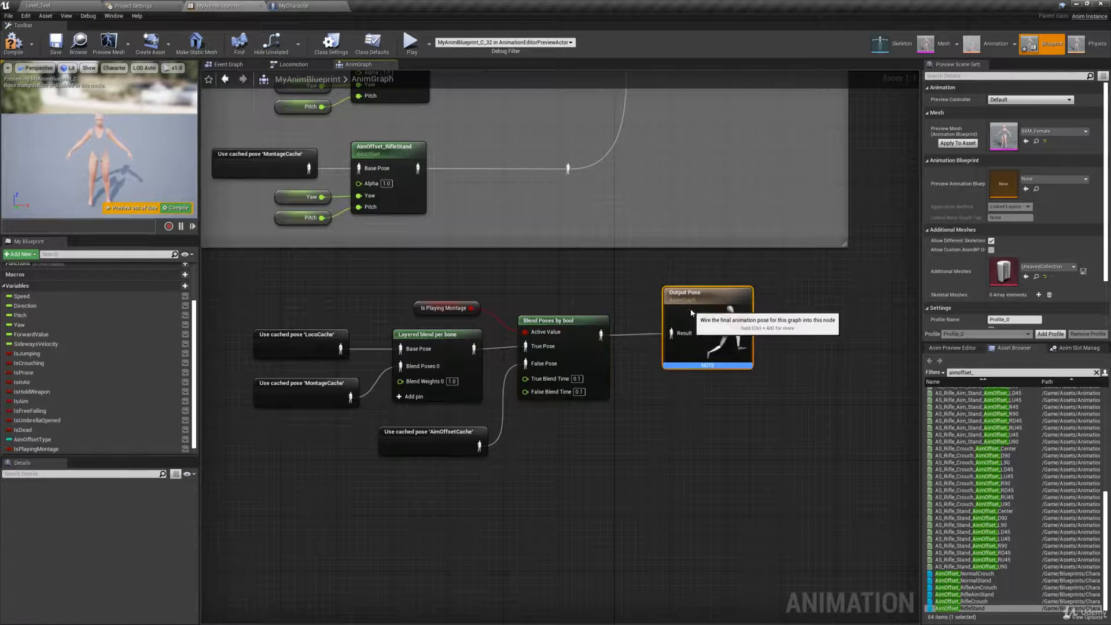
Move all the final blend nodes together with Output Pose slightly further below the aim offset comment box, and compile the blueprint
left_click_drag(428, 434, 293, 473)
right_click_drag(293, 473, 389, 446)
left_click_drag(681, 326, 667, 360)
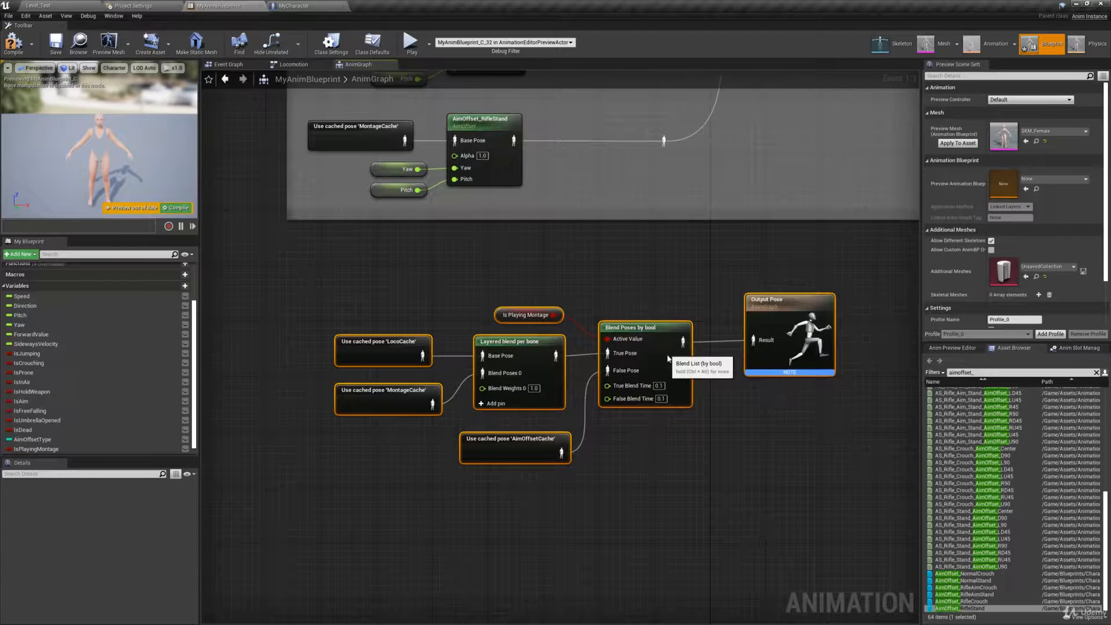
left_click(647, 298)
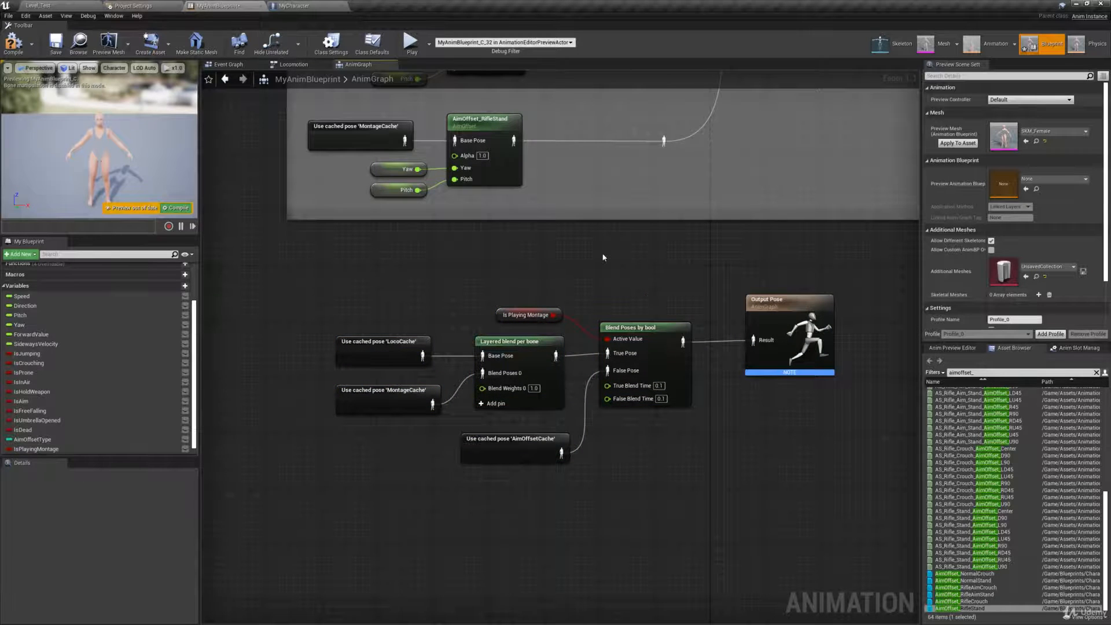
left_click(13, 42)
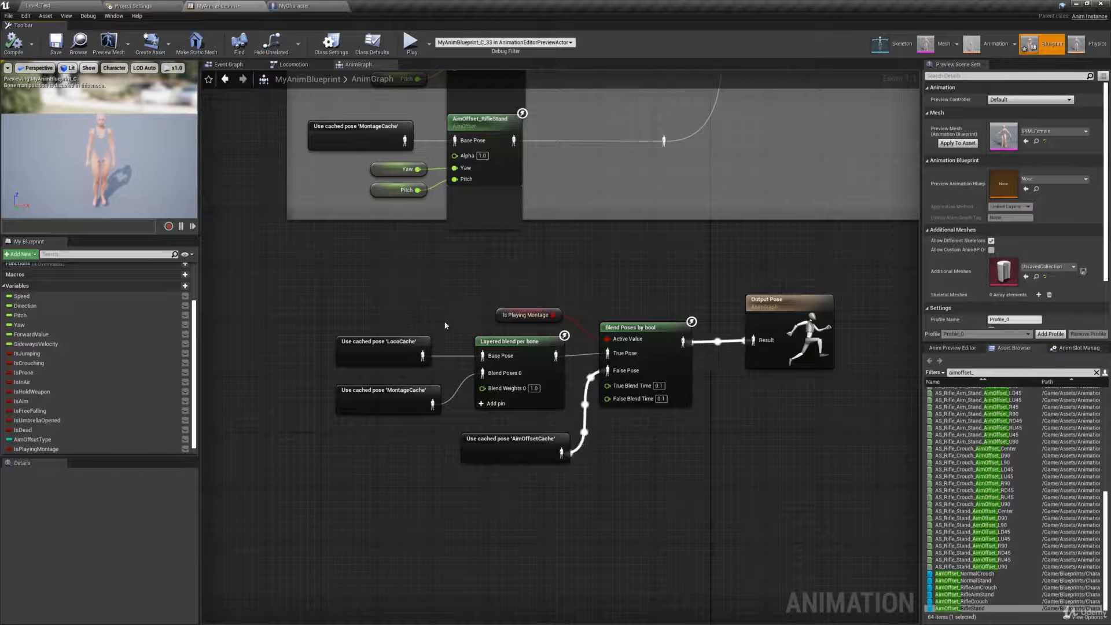
Enclose the final blend nodes and Output Pose in a comment box titled "Determine if a montage animation is playing."
left_click_drag(354, 285, 833, 488)
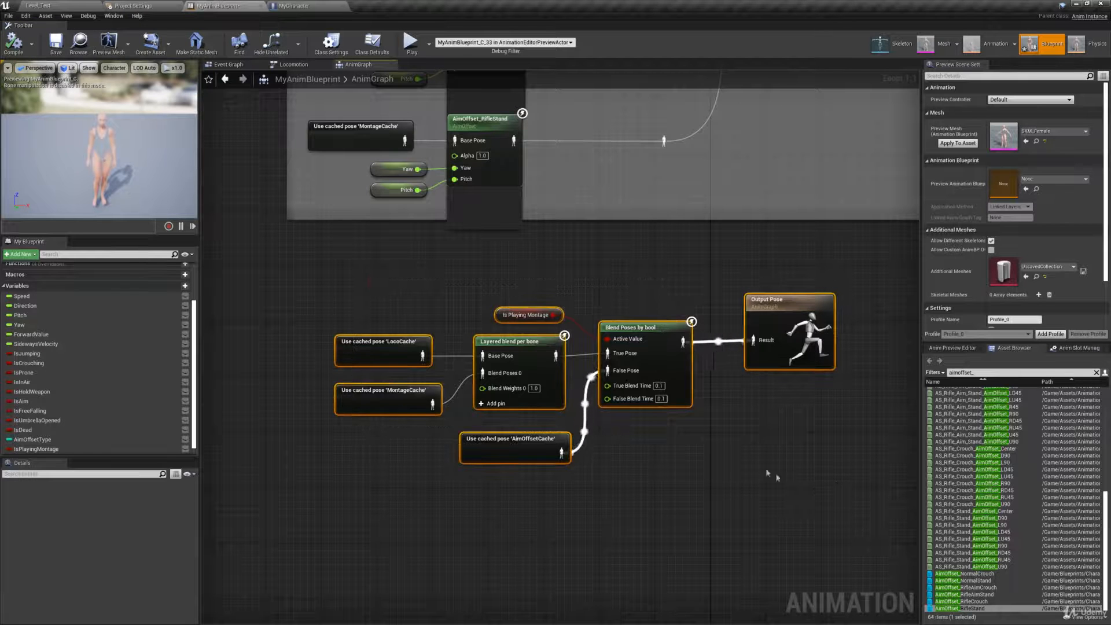
right_click_drag(735, 453, 732, 509)
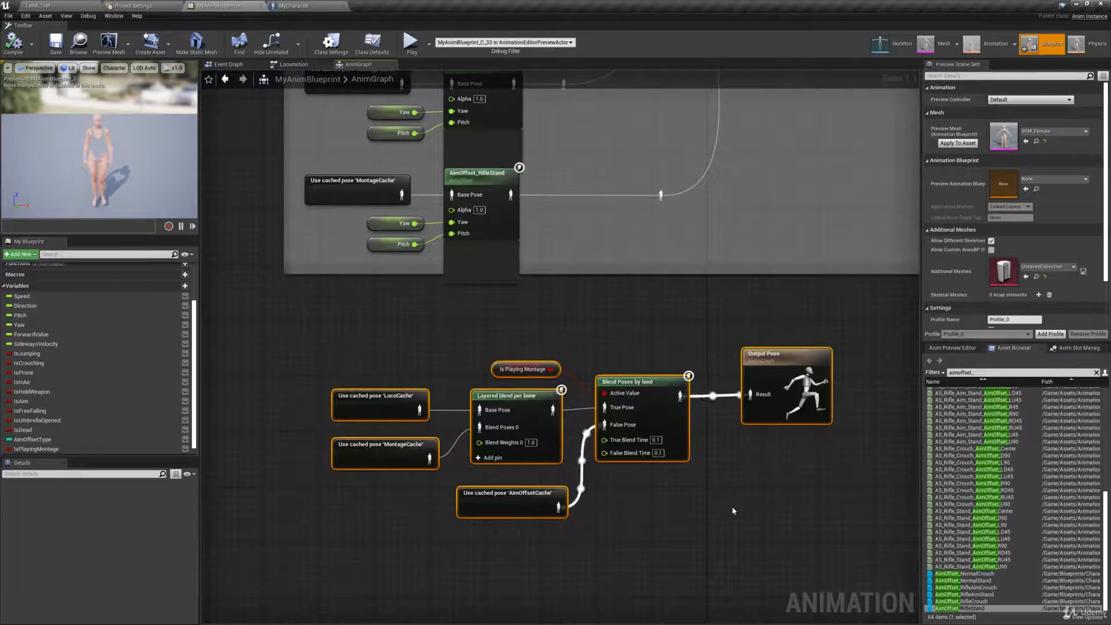
key("c")
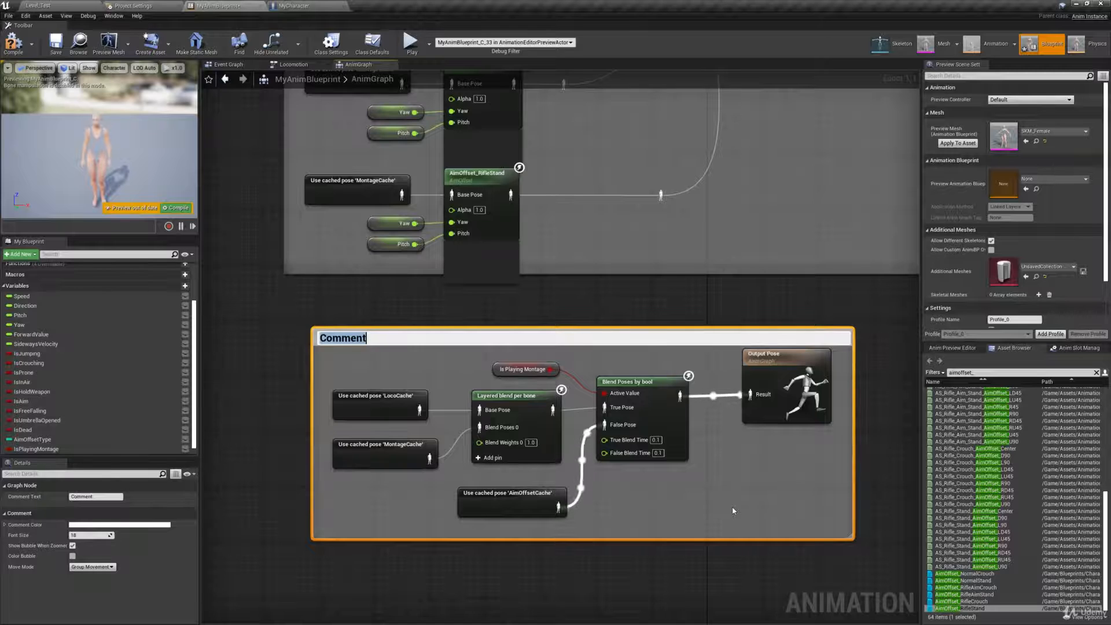
type("De")
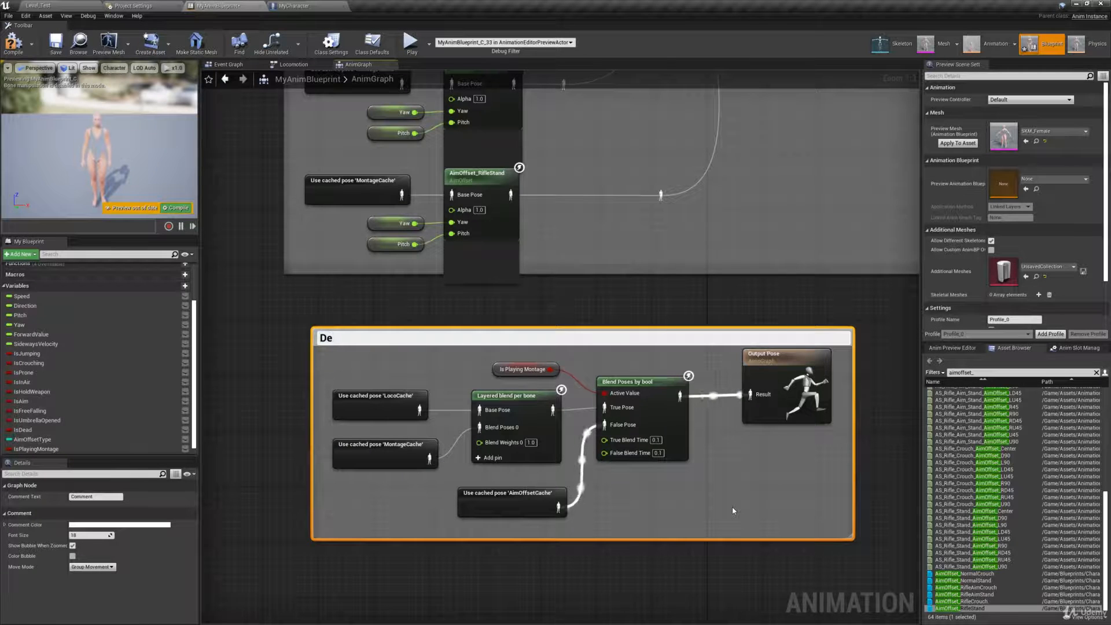
type("termine if ")
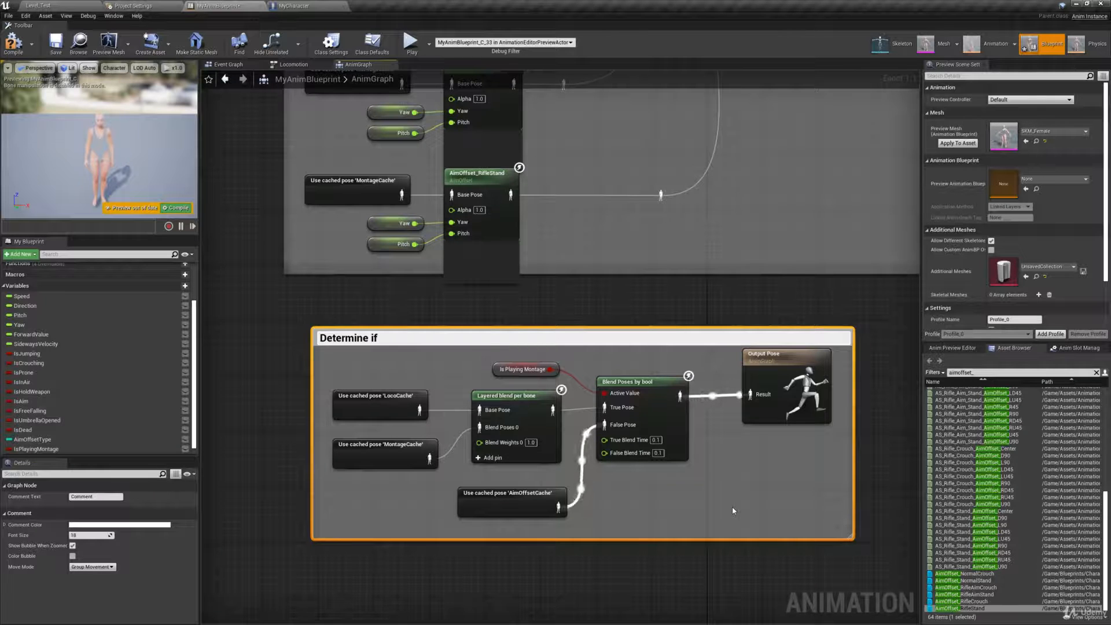
type("a montage animati")
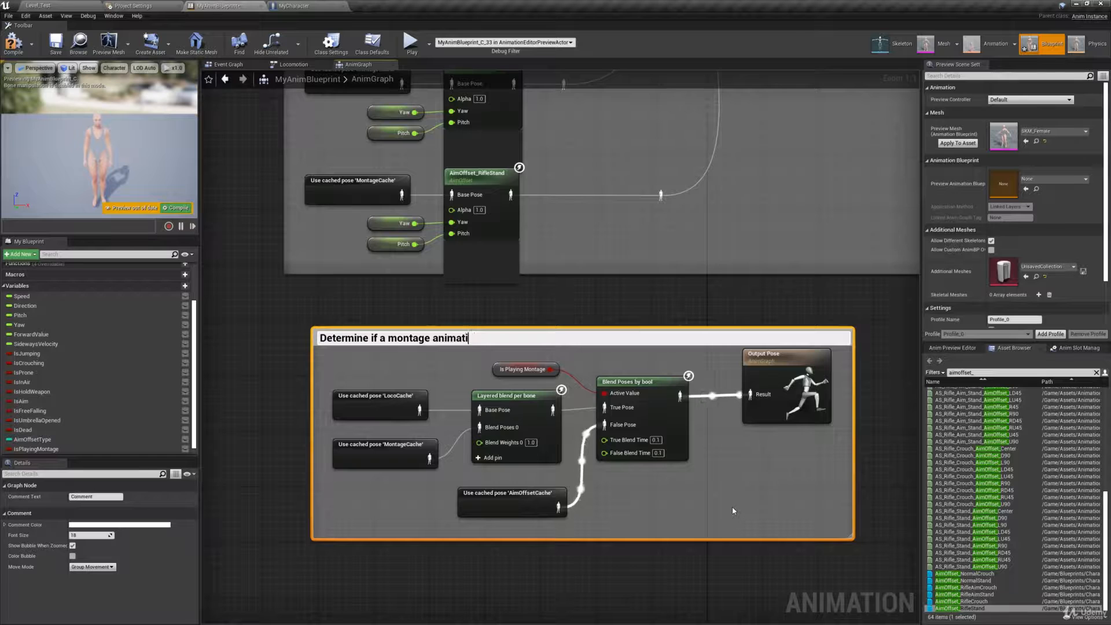
type("on is playing.")
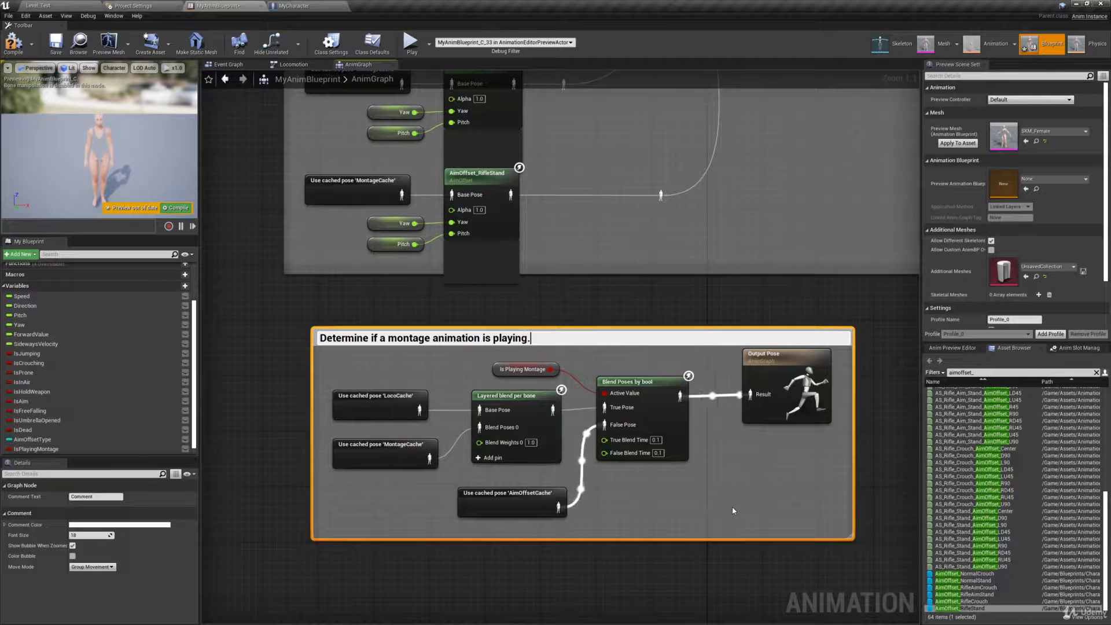
key("Return")
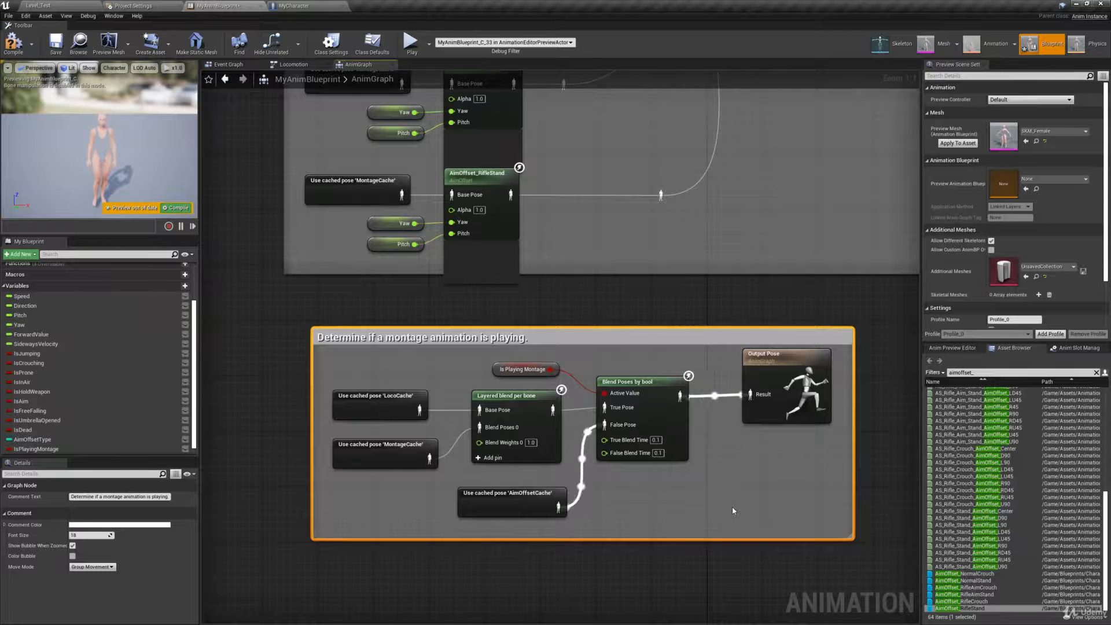
Deselect the comment box, then compile and save the Animation Blueprint
left_click(733, 510)
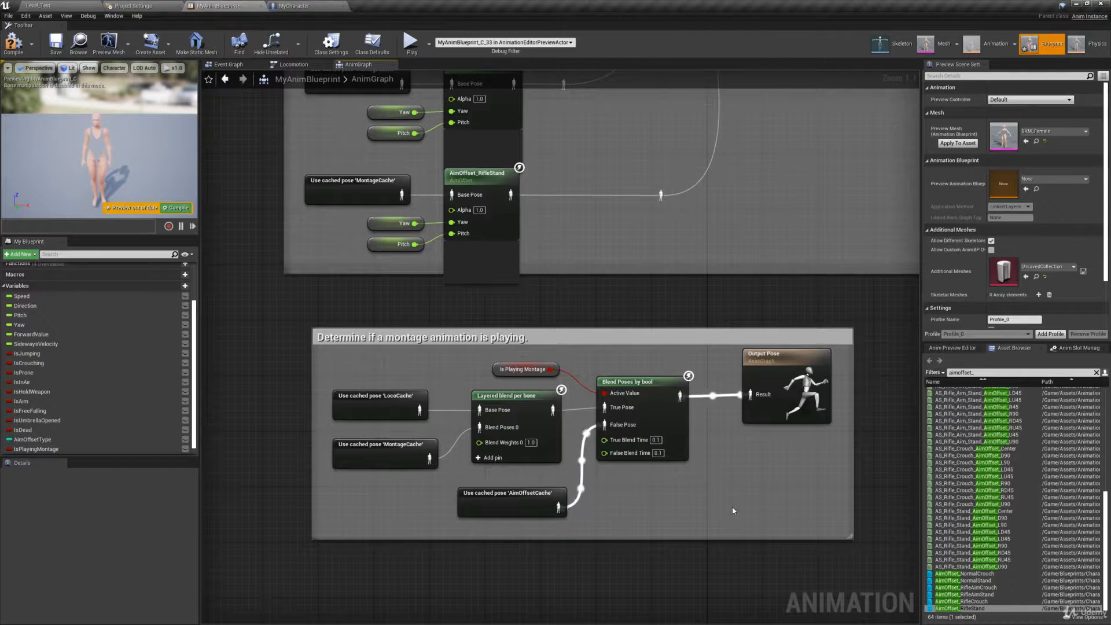
left_click(13, 42)
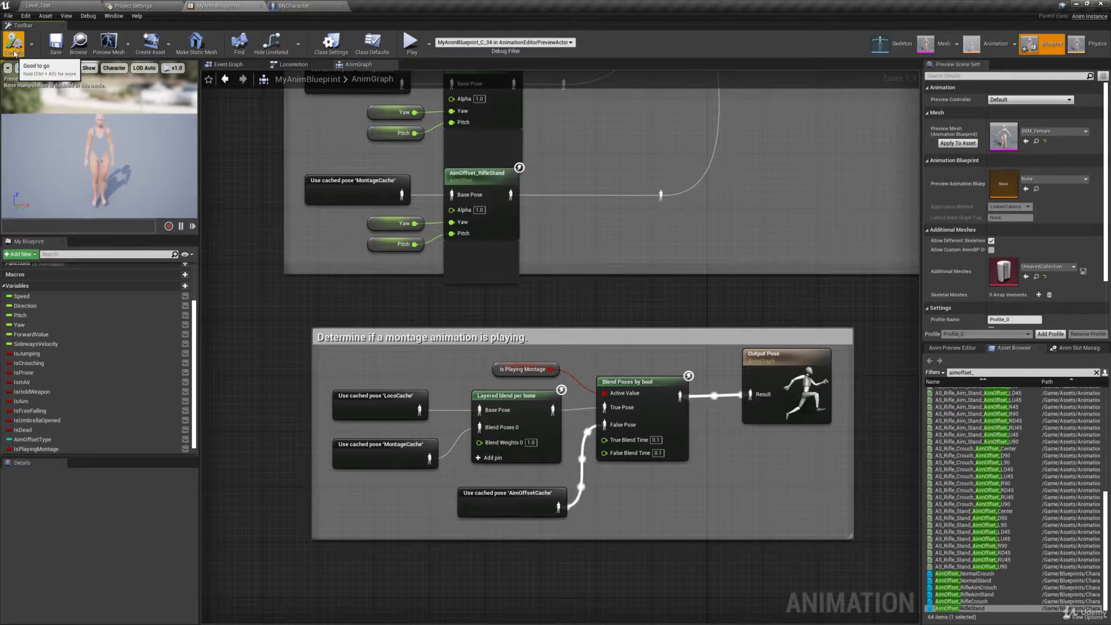
left_click(59, 49)
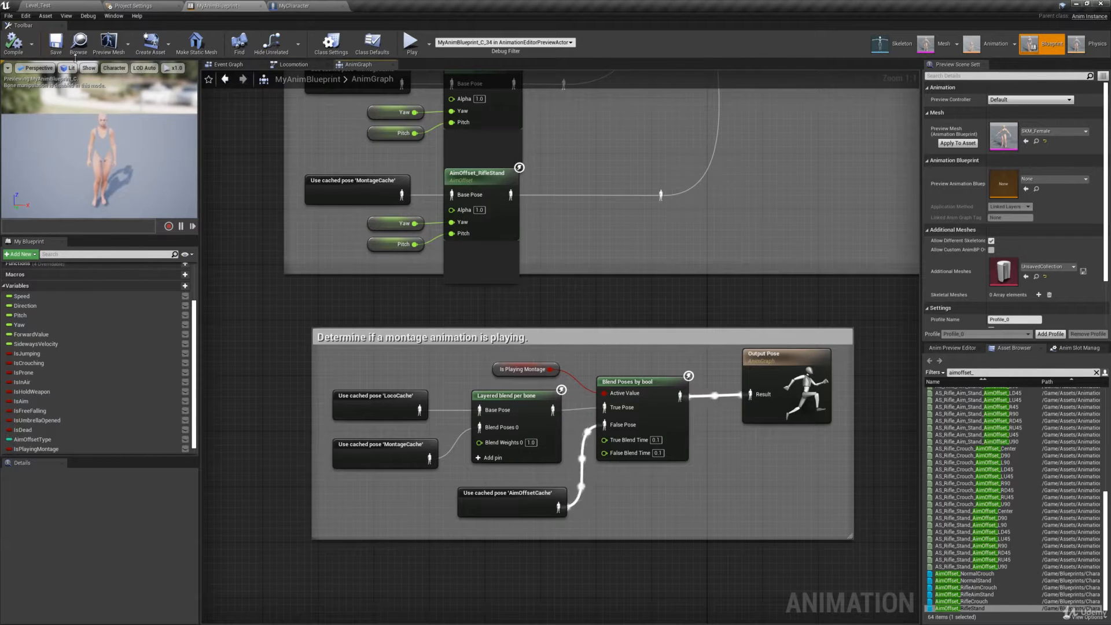